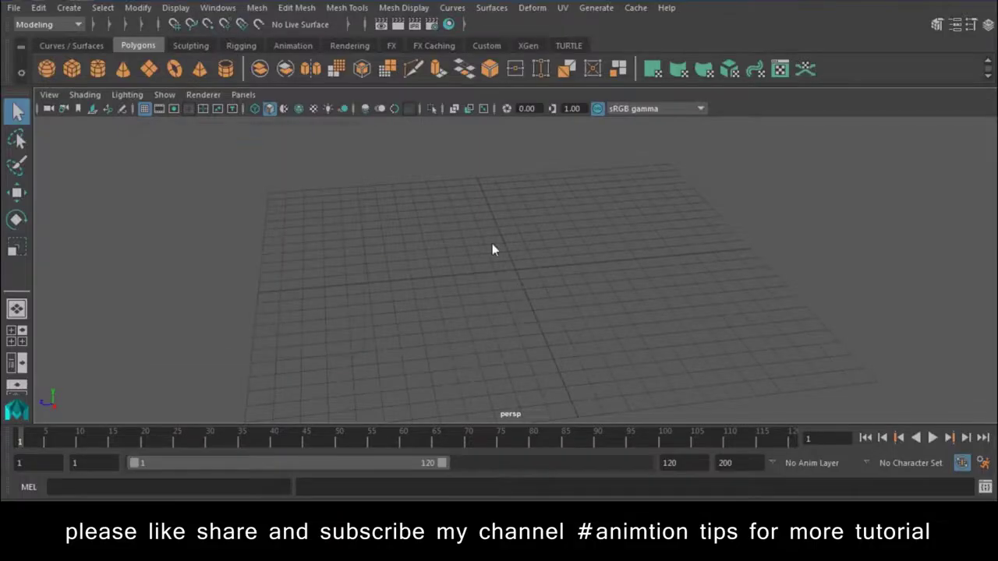
Draw a polygon cylinder from the grid centre in front view so it stands on edge like a wheel
{"action": "left_click", "coordinate": [97, 68]}
{"action": "key", "text": "space"}
{"action": "left_click_drag", "start_coordinate": [643, 312], "coordinate": [640, 348]}
{"action": "mouse_move", "coordinate": [518, 255]}
{"action": "left_mouse_down"}
{"action": "mouse_move", "coordinate": [620, 324]}
{"action": "mouse_move", "coordinate": [622, 245]}
{"action": "left_mouse_up"}
{"action": "key", "text": "space"}
Scale the cylinder thicker along its axis into a chunky wheel
{"action": "key", "text": "w"}
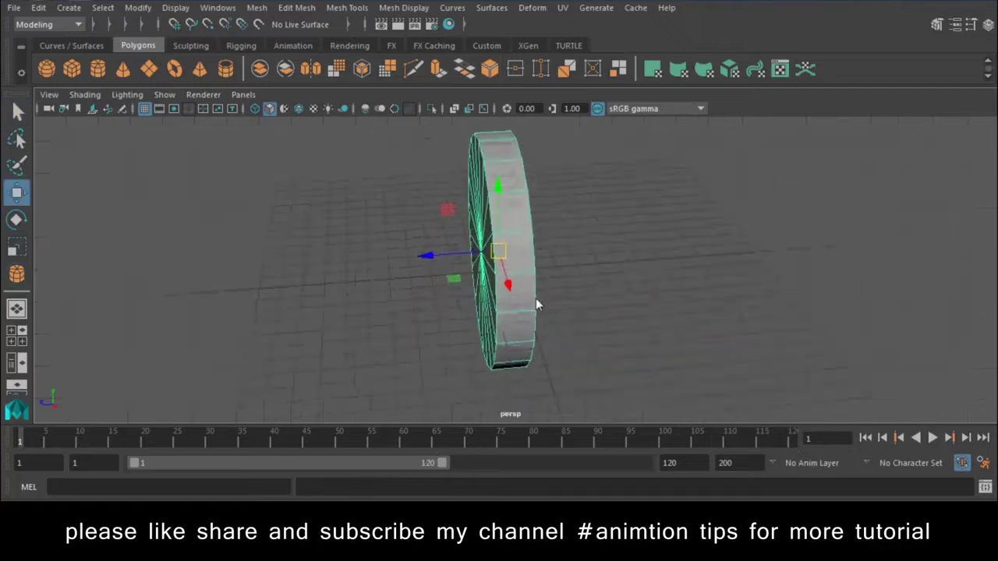
{"action": "key", "text": "r"}
{"action": "left_click_drag", "start_coordinate": [432, 259], "coordinate": [357, 268]}
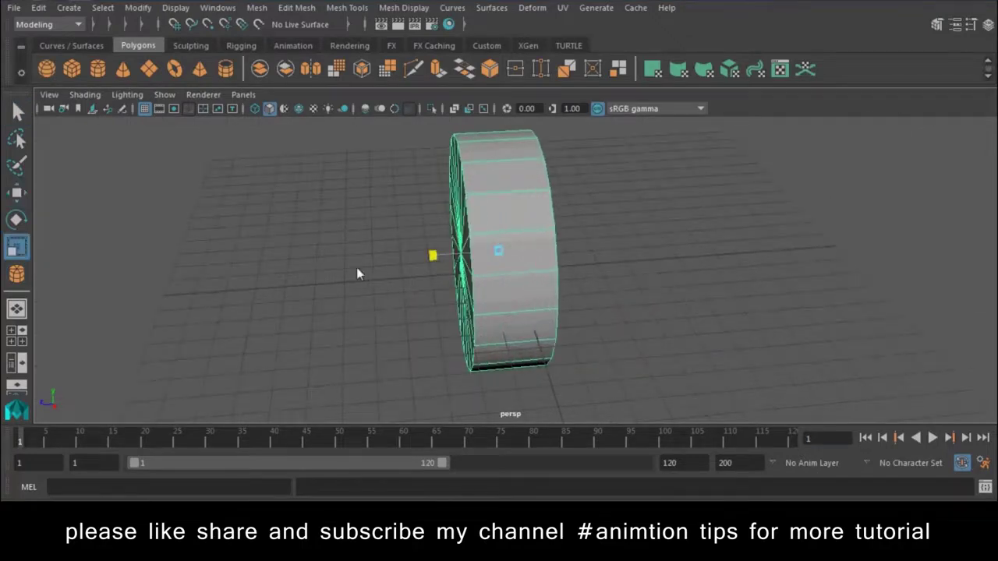
Select the side faces around the cylinder's rim in Face mode
{"action": "right_click", "coordinate": [507, 185]}
{"action": "left_click", "coordinate": [505, 169]}
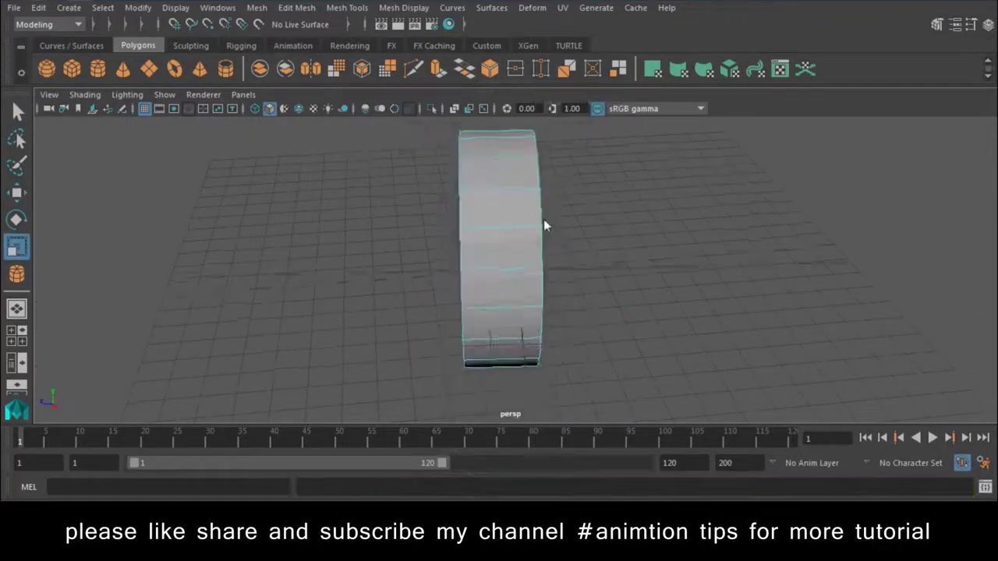
{"action": "left_click_drag", "start_coordinate": [490, 127], "coordinate": [494, 401]}
{"action": "mouse_move", "coordinate": [408, 263]}
{"action": "left_mouse_down", "text": "alt"}
{"action": "mouse_move", "coordinate": [700, 233]}
{"action": "mouse_move", "coordinate": [510, 245]}
{"action": "left_mouse_up", "text": "alt"}
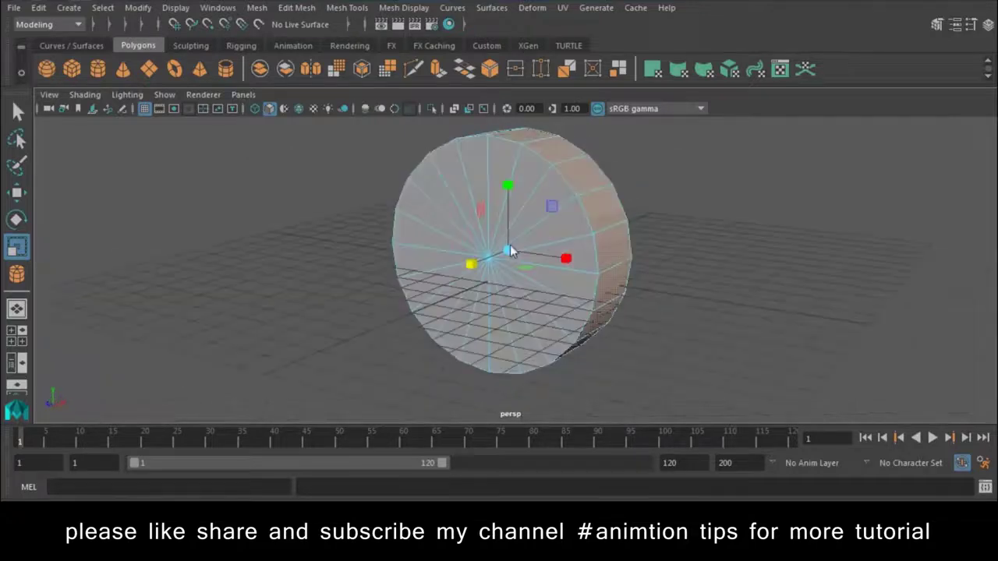
Extrude the rim faces with Keep Faces Together off and inset each as a separate panel
{"action": "double_click", "coordinate": [439, 72]}
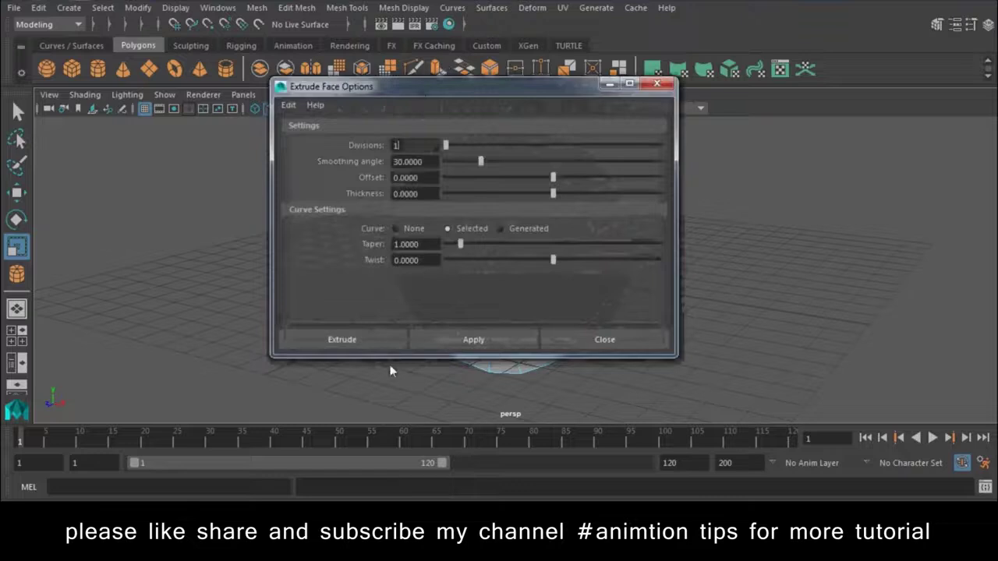
{"action": "left_click", "coordinate": [343, 340]}
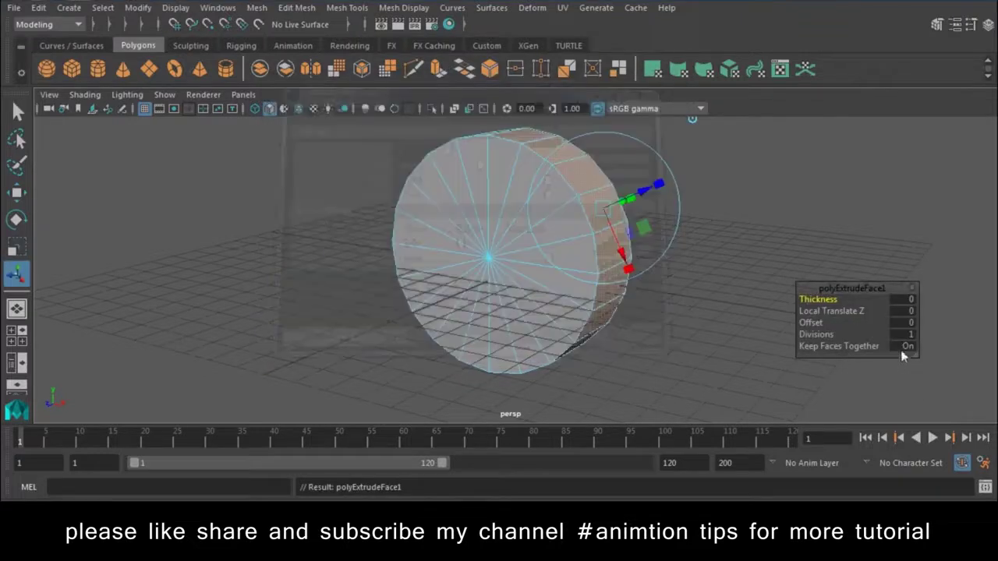
{"action": "left_click", "coordinate": [907, 346]}
{"action": "scroll", "coordinate": [750, 407], "scroll_direction": "up", "scroll_amount": 3}
{"action": "scroll", "coordinate": [661, 313], "scroll_direction": "up", "scroll_amount": 2}
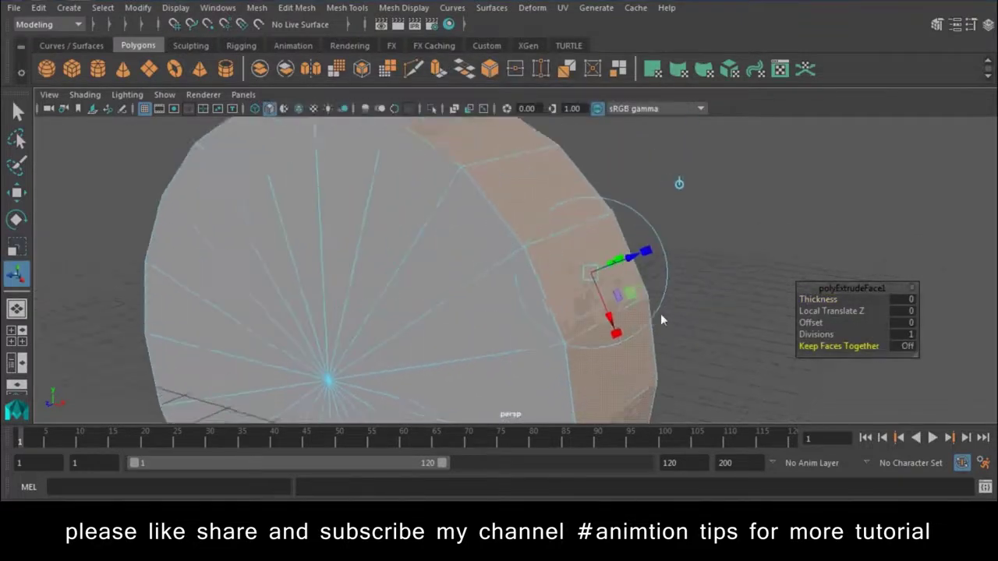
{"action": "scroll", "coordinate": [661, 313], "scroll_direction": "up", "scroll_amount": 1}
{"action": "left_click_drag", "start_coordinate": [602, 275], "coordinate": [590, 272]}
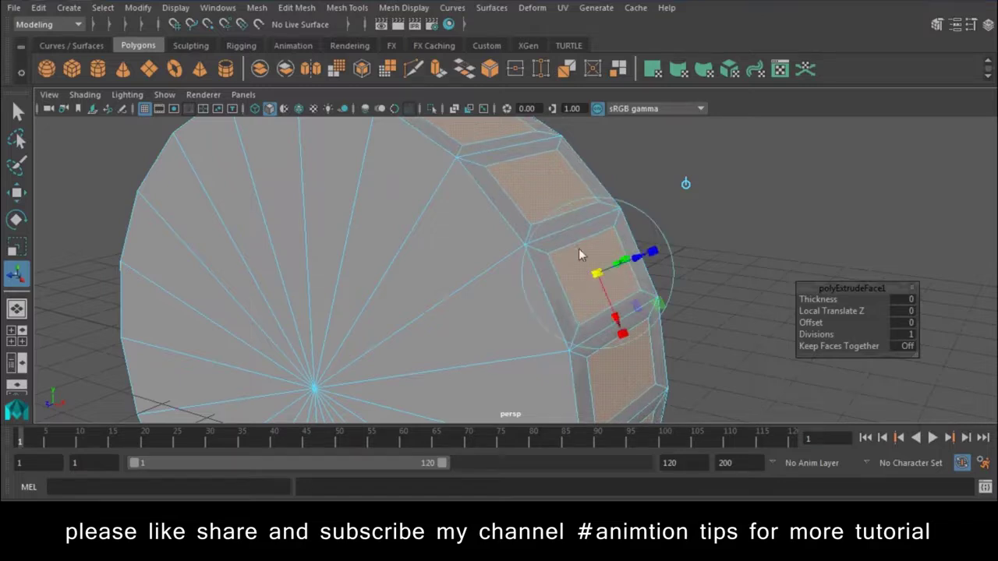
Extrude the faces again and push them inward by -1.096 to form notches
{"action": "left_click", "coordinate": [439, 72]}
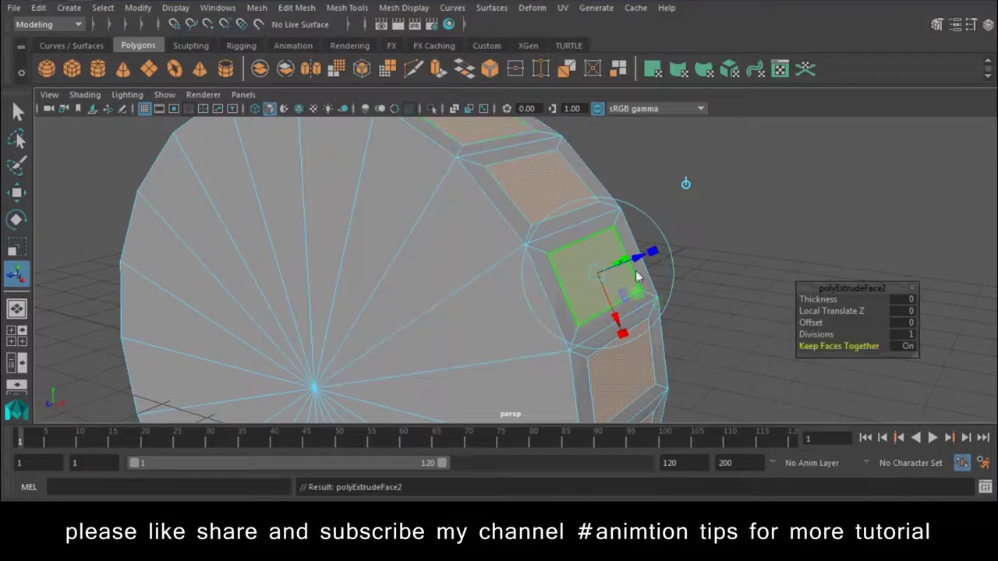
{"action": "left_click_drag", "start_coordinate": [637, 260], "coordinate": [569, 300]}
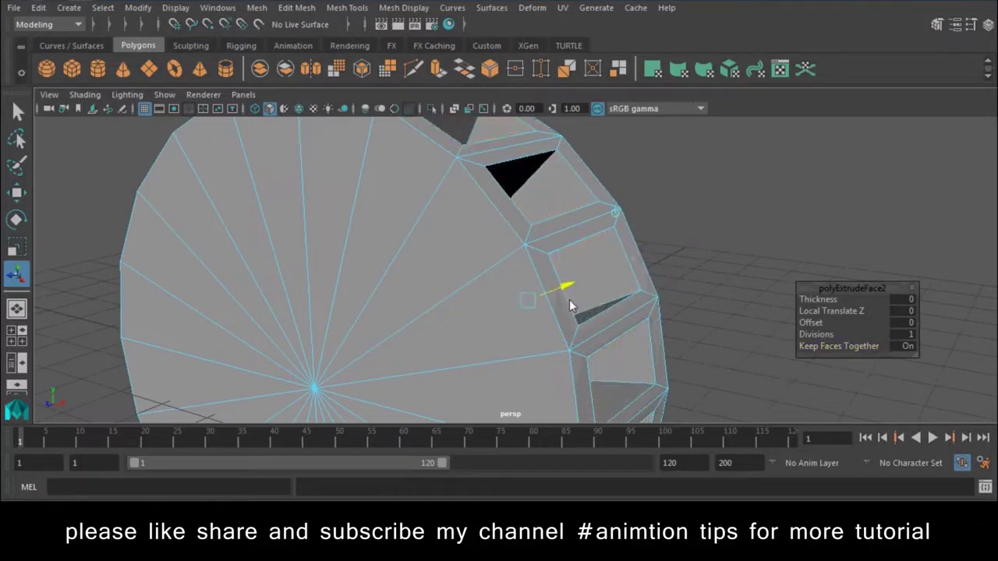
{"action": "key", "text": "w"}
Return to object mode and select the whole wheel
{"action": "right_click_drag", "start_coordinate": [585, 140], "coordinate": [658, 104]}
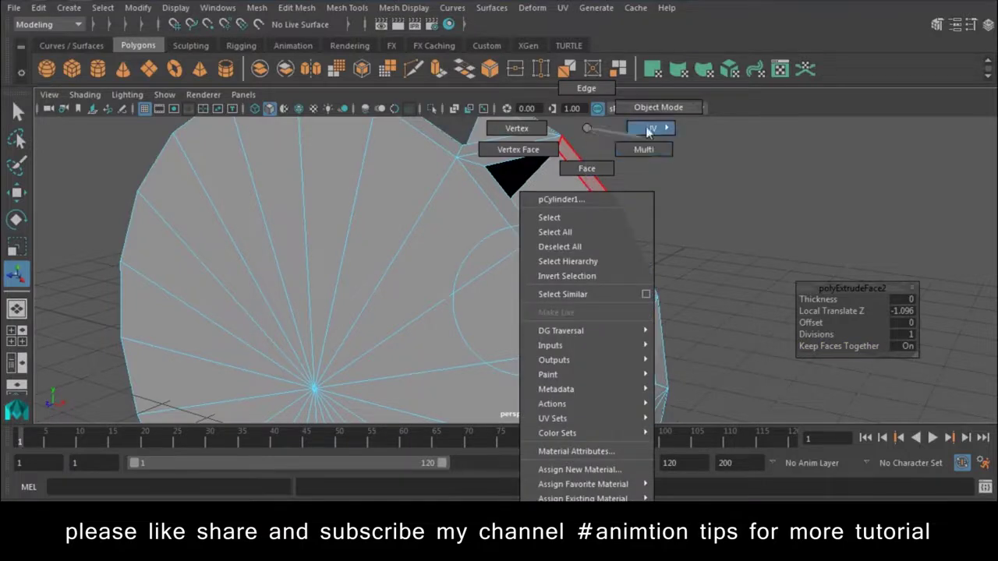
{"action": "scroll", "coordinate": [377, 164], "scroll_direction": "down", "scroll_amount": 5}
{"action": "left_click", "coordinate": [468, 304]}
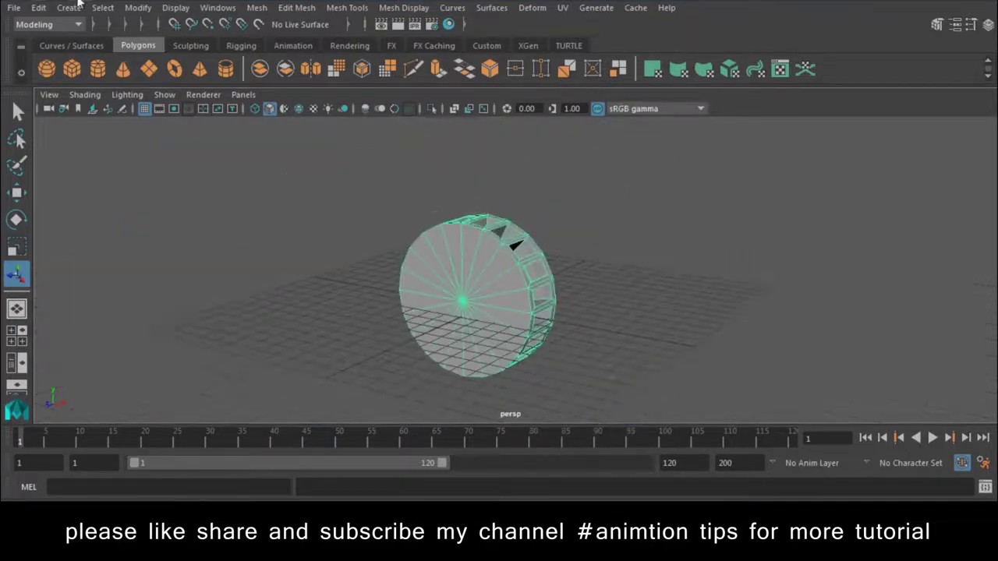
Delete the wheel's history with Edit > Delete by Type > History
{"action": "left_click", "coordinate": [38, 7]}
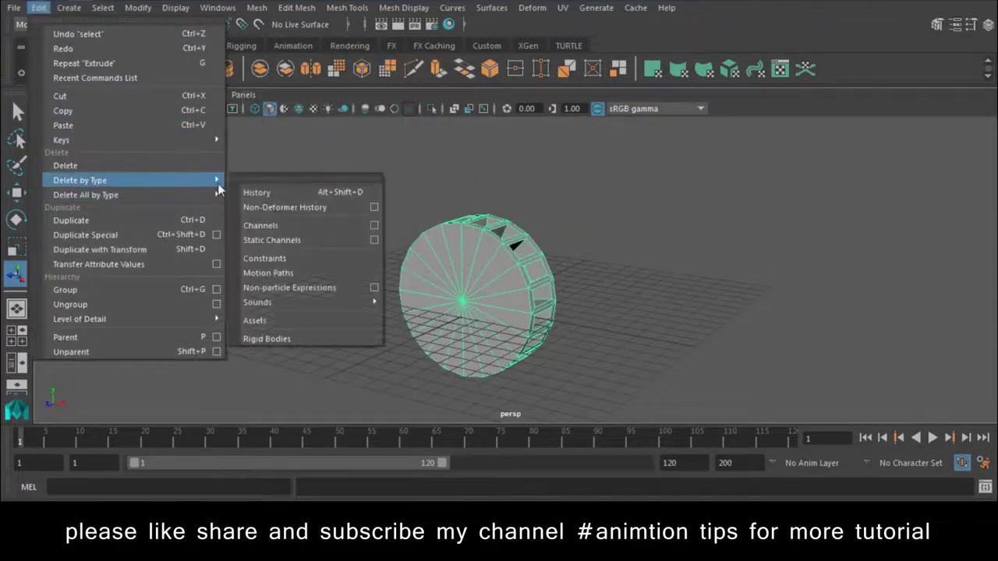
{"action": "mouse_move", "coordinate": [80, 180]}
{"action": "left_click", "coordinate": [247, 197]}
{"action": "left_click_drag", "start_coordinate": [320, 229], "coordinate": [648, 206], "text": "alt"}
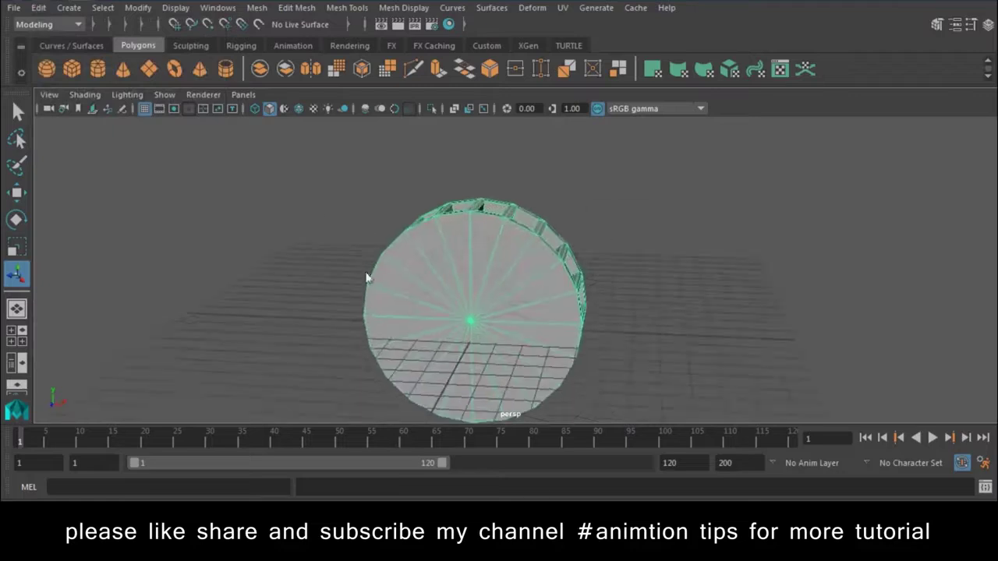
{"action": "left_click", "coordinate": [296, 8]}
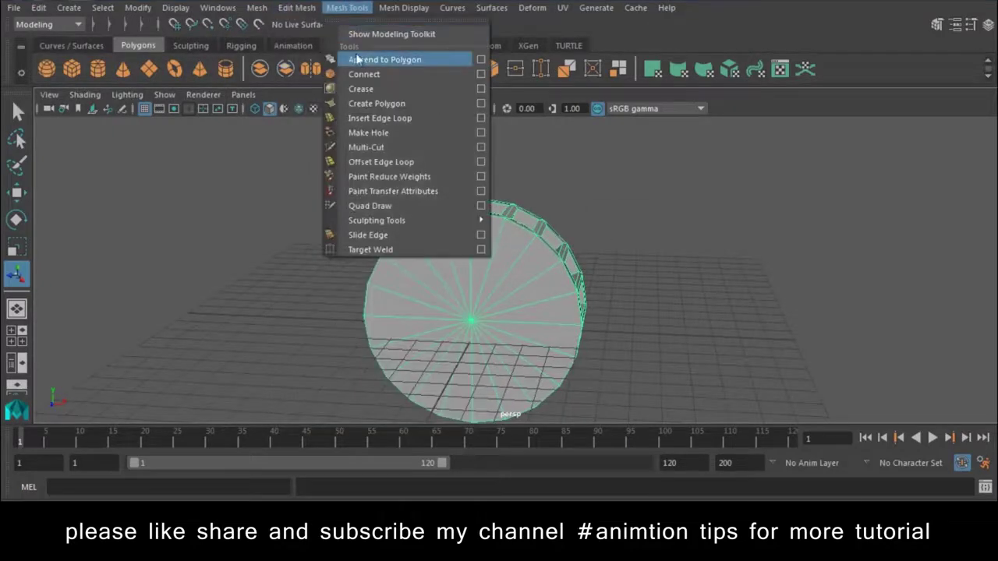
{"action": "left_click", "coordinate": [76, 24]}
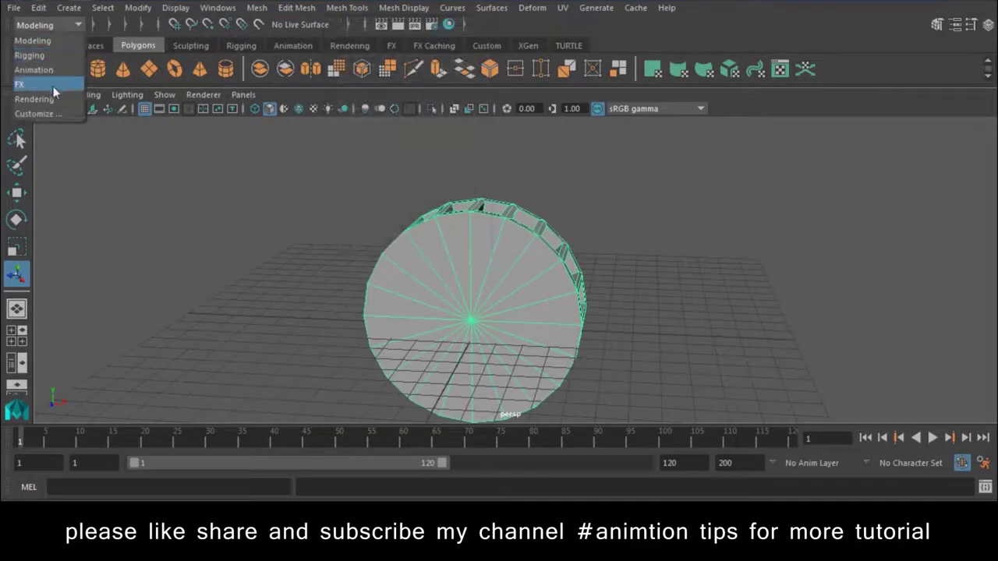
Switch to the FX menu set and convert the wheel to nCloth
{"action": "left_click", "coordinate": [31, 83]}
{"action": "left_click", "coordinate": [350, 9]}
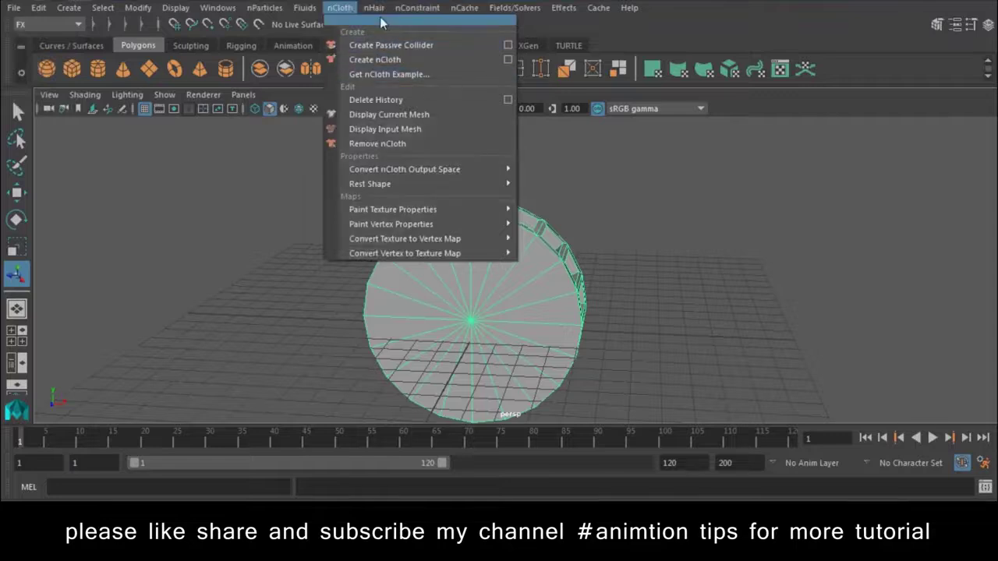
{"action": "mouse_move", "coordinate": [340, 8]}
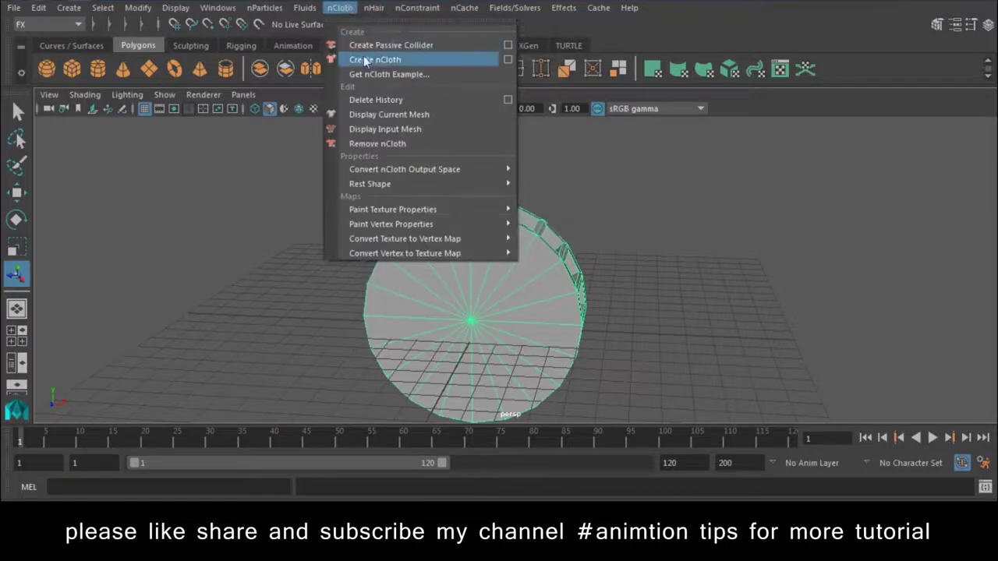
{"action": "left_click", "coordinate": [365, 60]}
Test-play the cloth simulation, rewind to frame 1, and clear the selection
{"action": "left_click", "coordinate": [932, 438]}
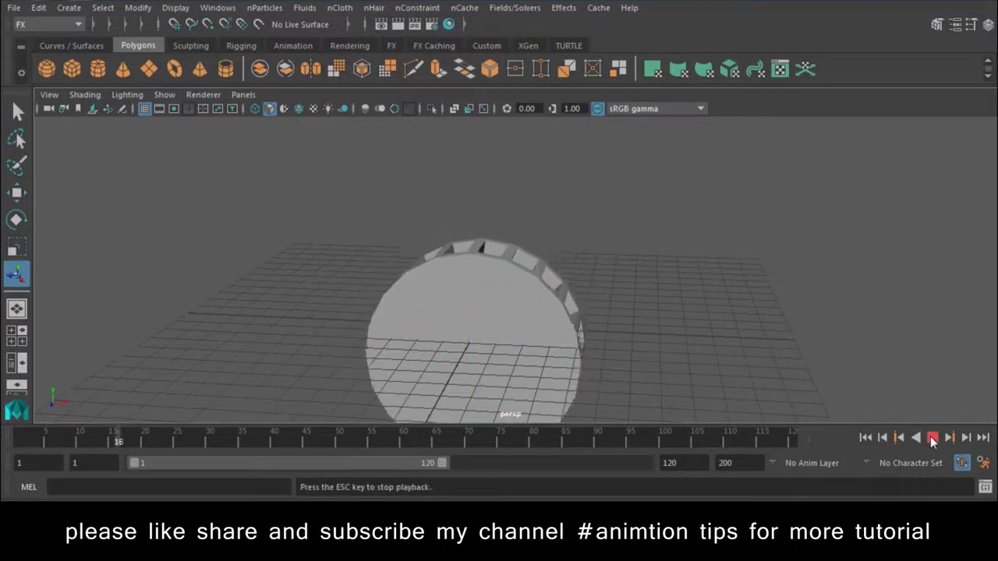
{"action": "left_click", "coordinate": [933, 438]}
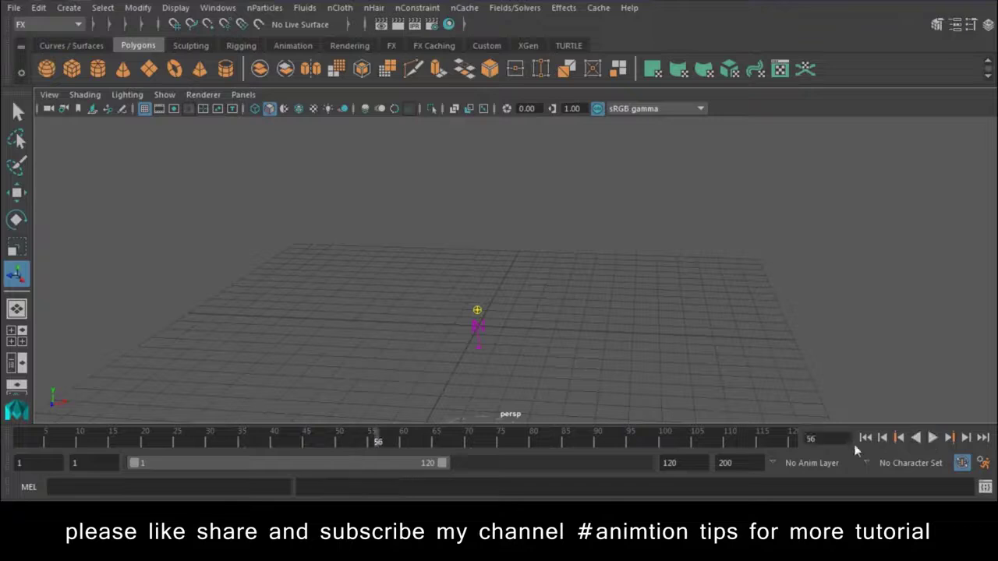
{"action": "left_click", "coordinate": [865, 438]}
{"action": "left_click_drag", "start_coordinate": [512, 331], "coordinate": [555, 268], "text": "alt"}
{"action": "left_click", "coordinate": [558, 265]}
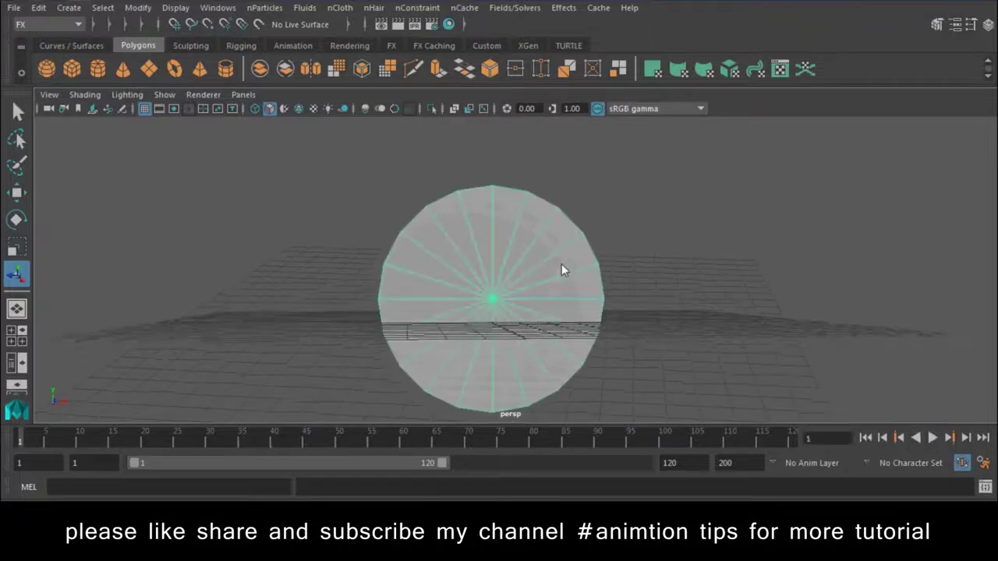
{"action": "right_click", "coordinate": [562, 264]}
{"action": "left_click", "coordinate": [456, 282]}
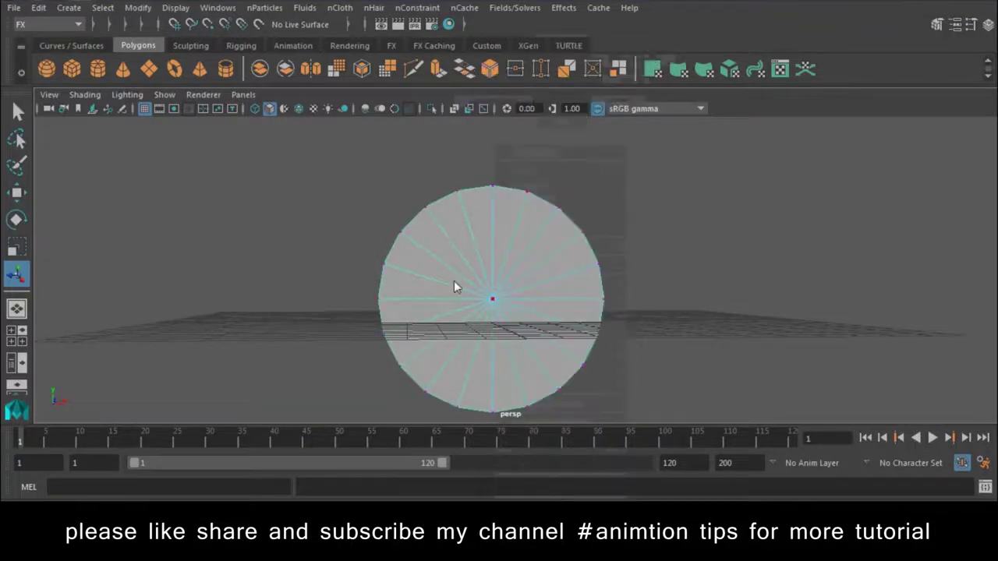
{"action": "left_click_drag", "start_coordinate": [502, 329], "coordinate": [676, 327], "text": "alt"}
Add a Transform Constraint to the wheel, then play the simulation and stop at frame 63
{"action": "key", "text": "w"}
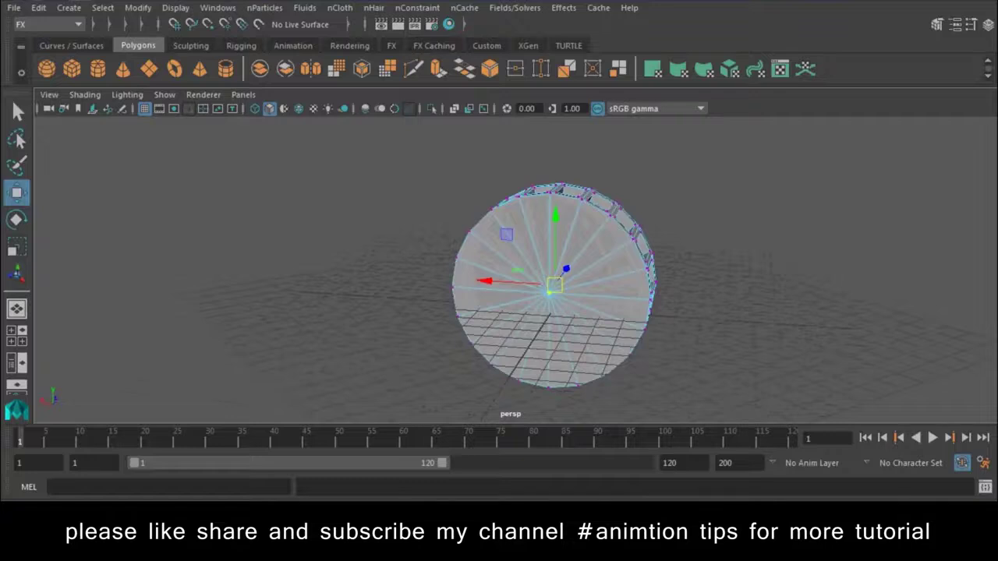
{"action": "left_click", "coordinate": [403, 14]}
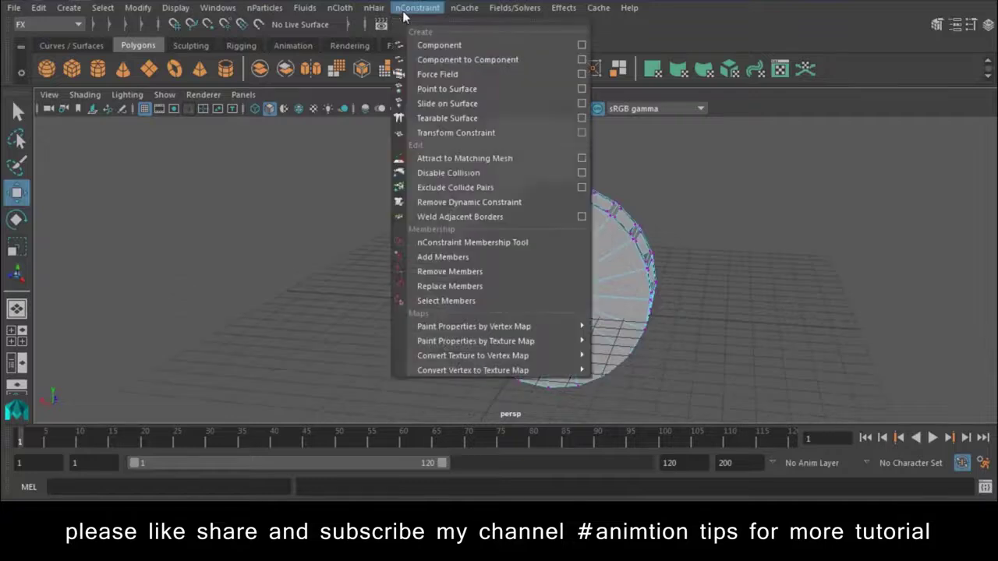
{"action": "left_click", "coordinate": [464, 133]}
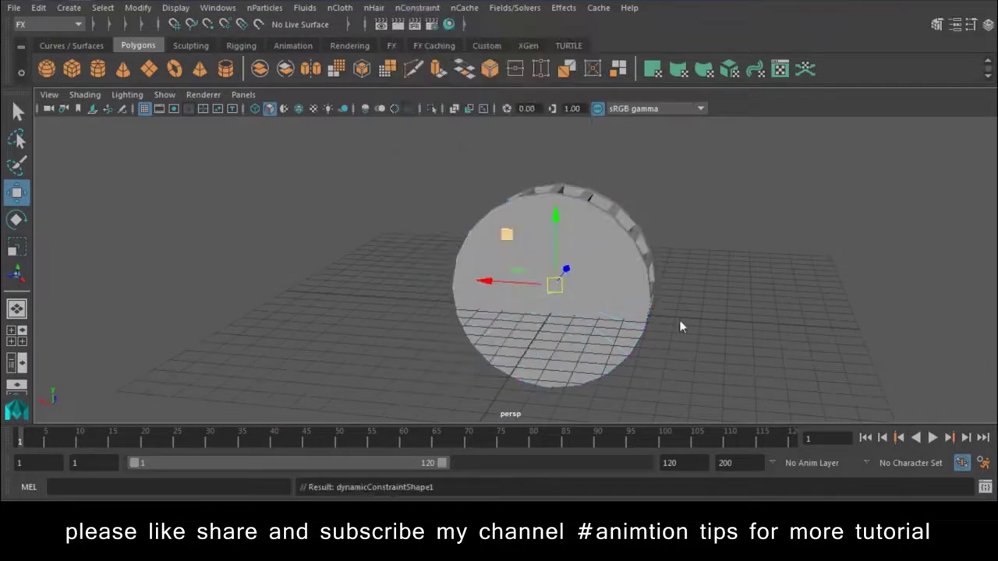
{"action": "left_click", "coordinate": [931, 439]}
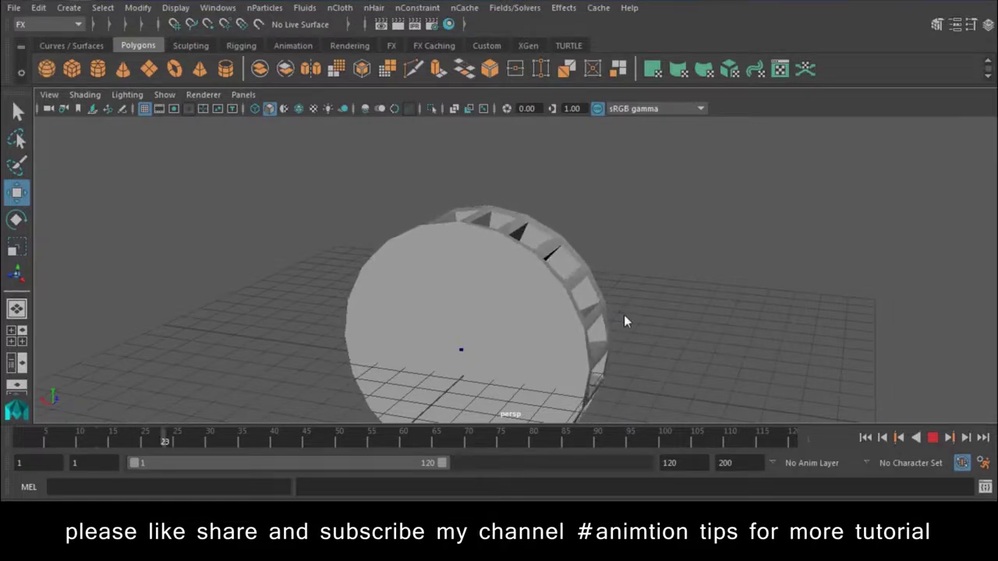
{"action": "left_click", "coordinate": [933, 438]}
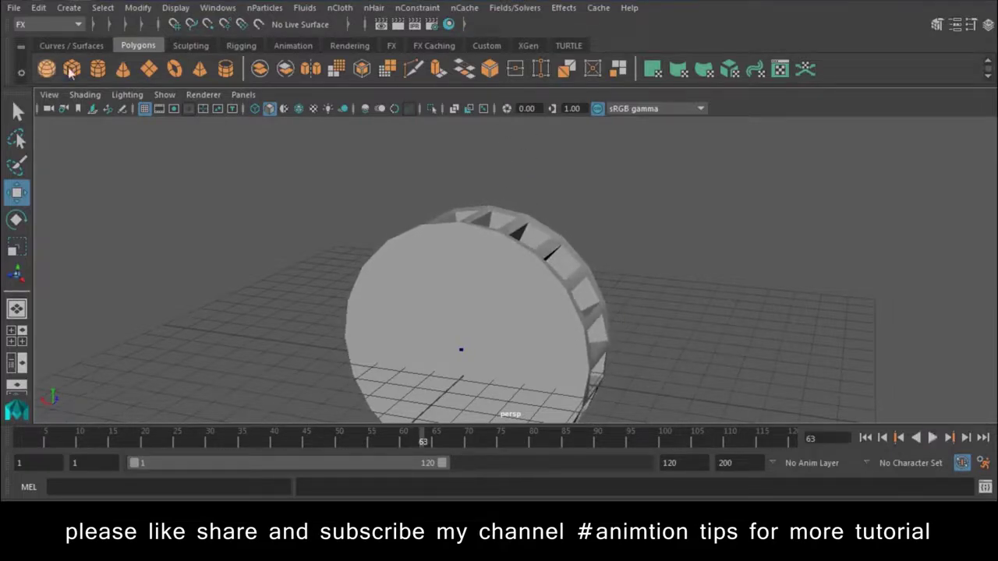
Set the nParticle type to Balls and create a particle emitter
{"action": "left_click", "coordinate": [275, 8]}
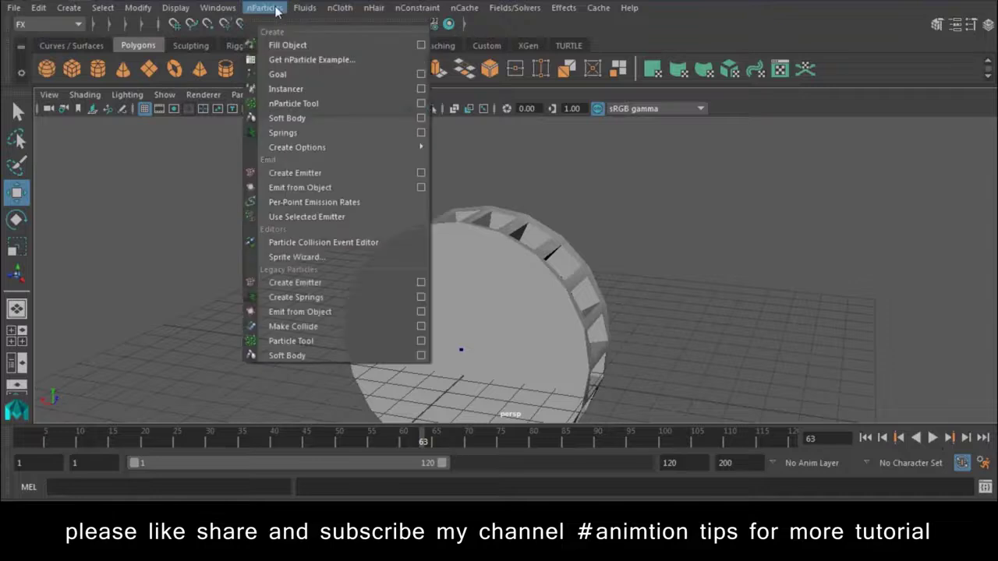
{"action": "mouse_move", "coordinate": [297, 147]}
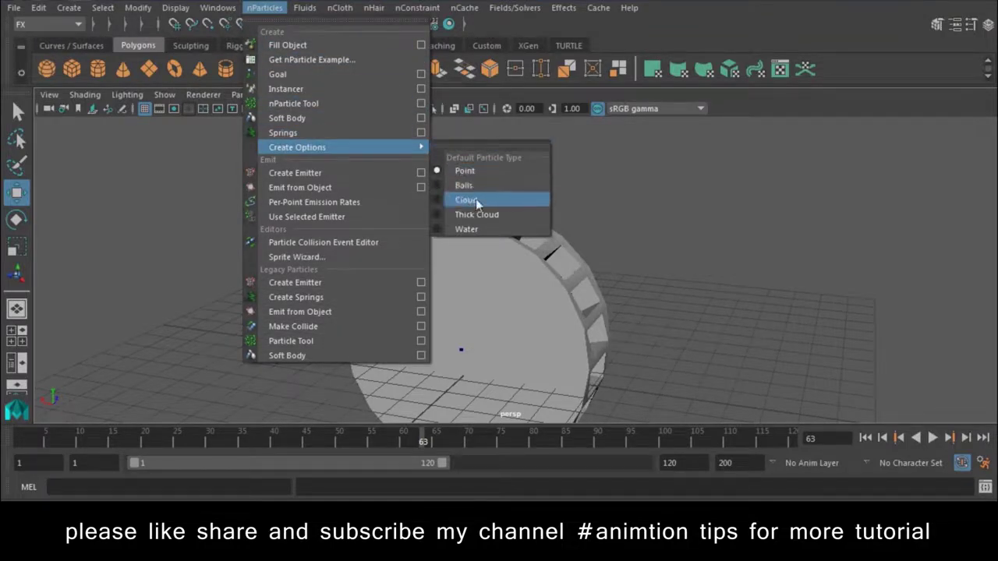
{"action": "left_click", "coordinate": [472, 188]}
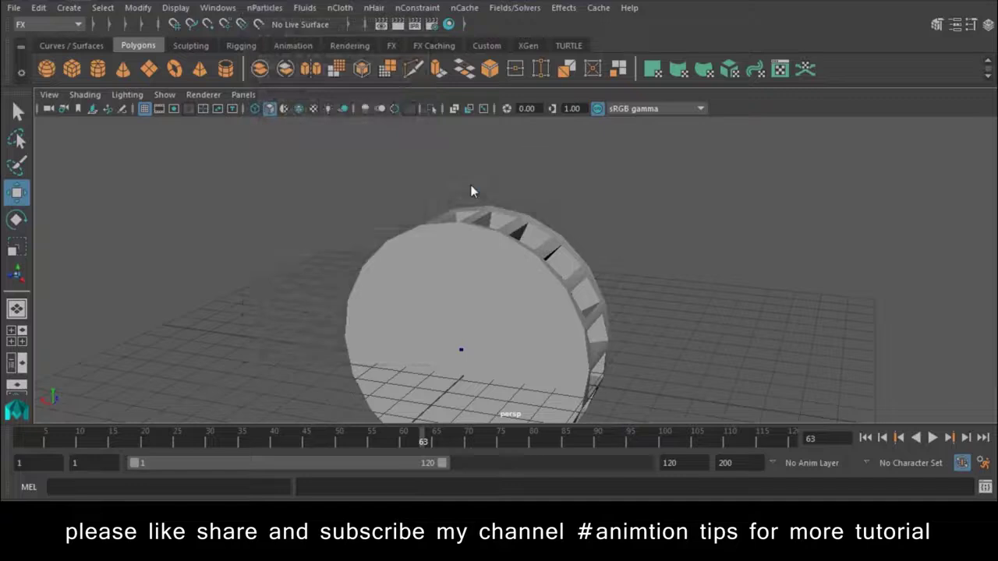
{"action": "left_click", "coordinate": [263, 8]}
{"action": "mouse_move", "coordinate": [297, 147]}
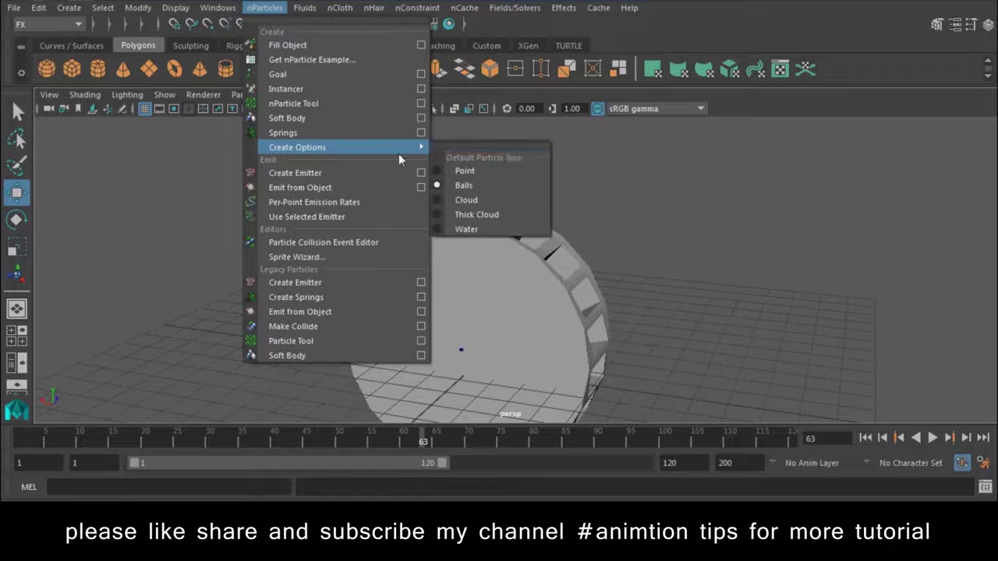
{"action": "left_click", "coordinate": [338, 174]}
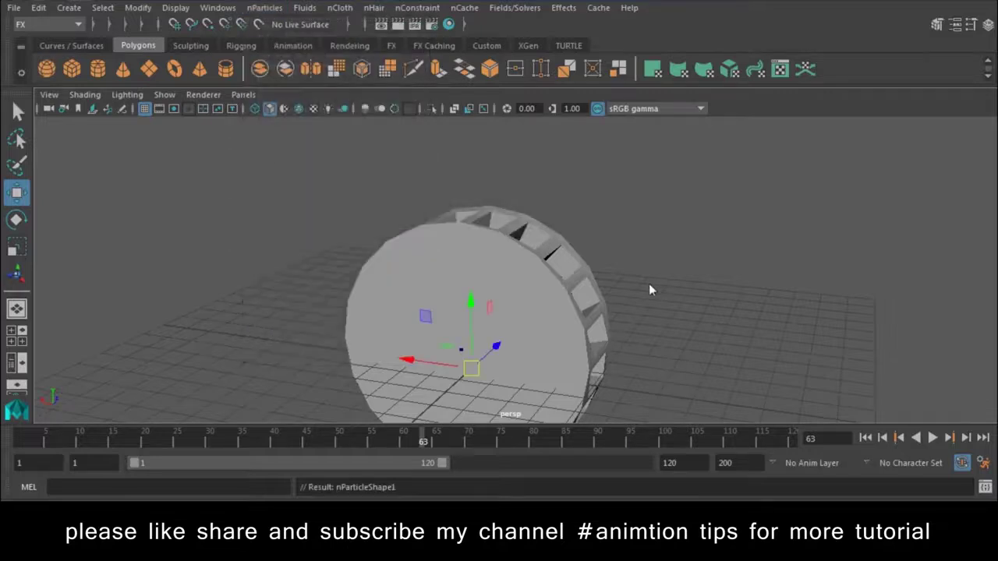
Move the emitter sideways along X above the wheel and play the simulation
{"action": "left_click_drag", "start_coordinate": [484, 331], "coordinate": [458, 346], "text": "alt"}
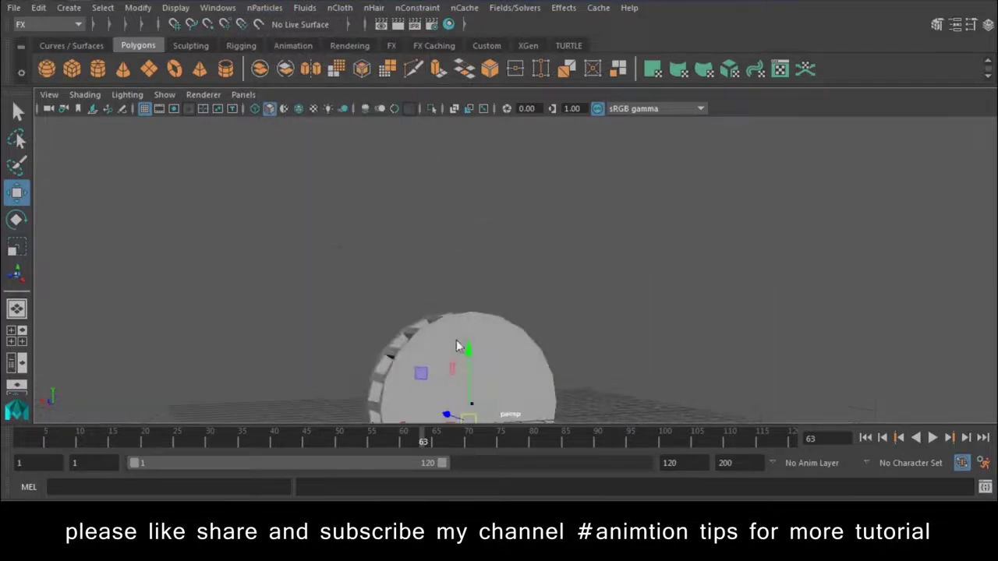
{"action": "mouse_move", "coordinate": [483, 255]}
{"action": "left_mouse_down", "text": "alt"}
{"action": "mouse_move", "coordinate": [463, 277]}
{"action": "mouse_move", "coordinate": [460, 270]}
{"action": "left_mouse_up", "text": "alt"}
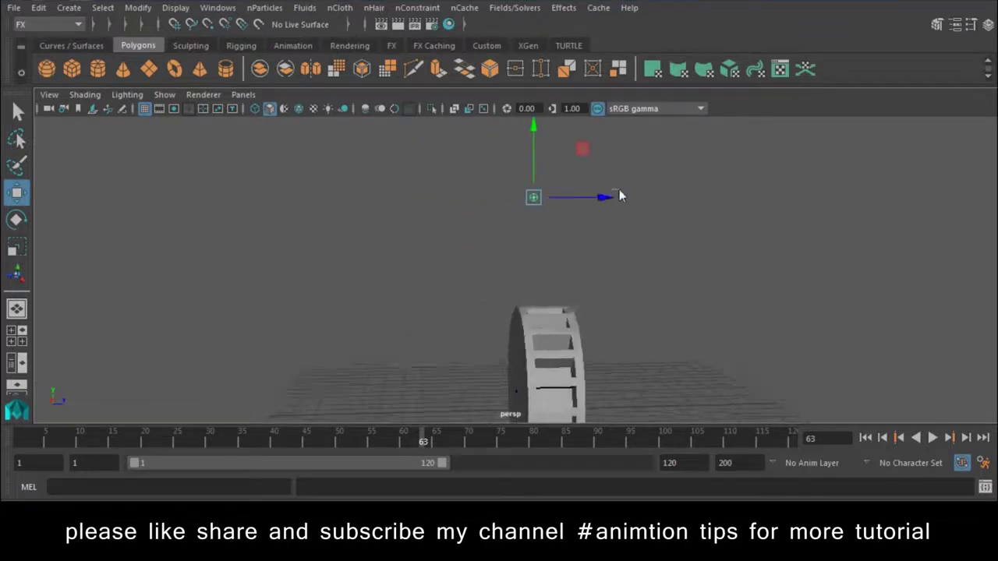
{"action": "mouse_move", "coordinate": [599, 201]}
{"action": "left_mouse_down"}
{"action": "mouse_move", "coordinate": [613, 202]}
{"action": "mouse_move", "coordinate": [670, 296]}
{"action": "mouse_move", "coordinate": [837, 333]}
{"action": "left_mouse_up"}
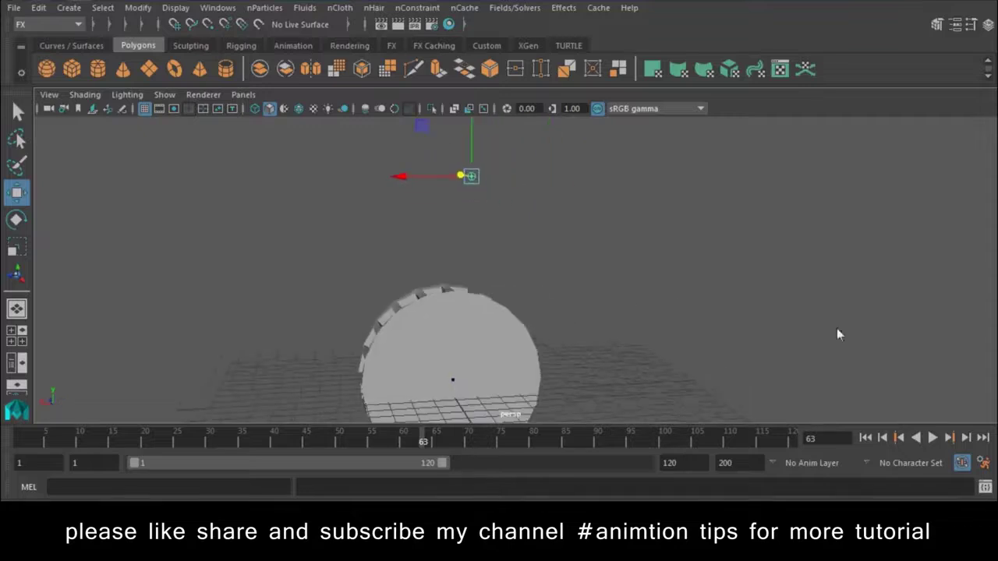
{"action": "left_click", "coordinate": [932, 437]}
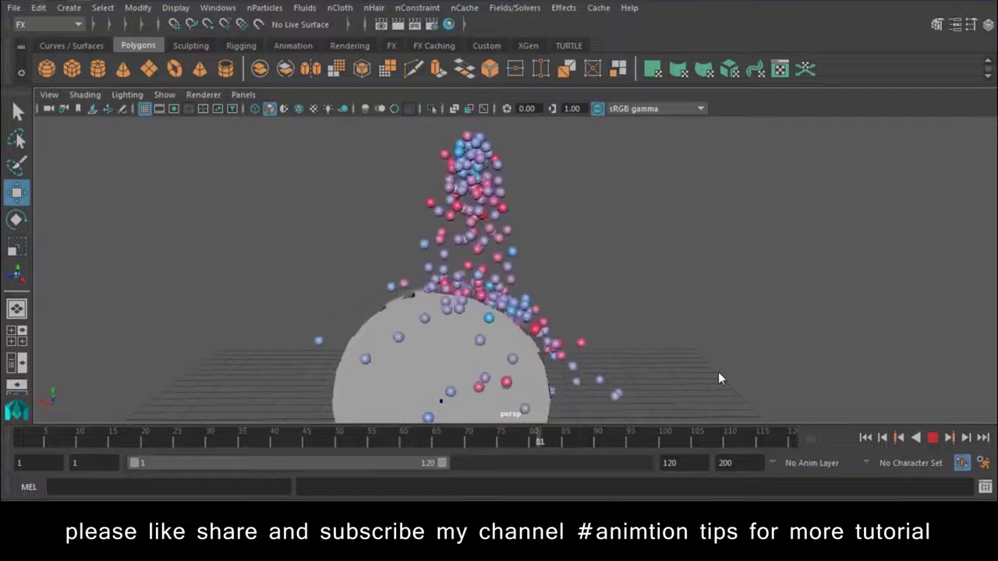
Set the animation end time to 1000, then stop playback and rewind to frame 1
{"action": "mouse_move", "coordinate": [570, 266]}
{"action": "left_mouse_down", "text": "alt"}
{"action": "mouse_move", "coordinate": [545, 308]}
{"action": "mouse_move", "coordinate": [589, 315]}
{"action": "left_mouse_up", "text": "alt"}
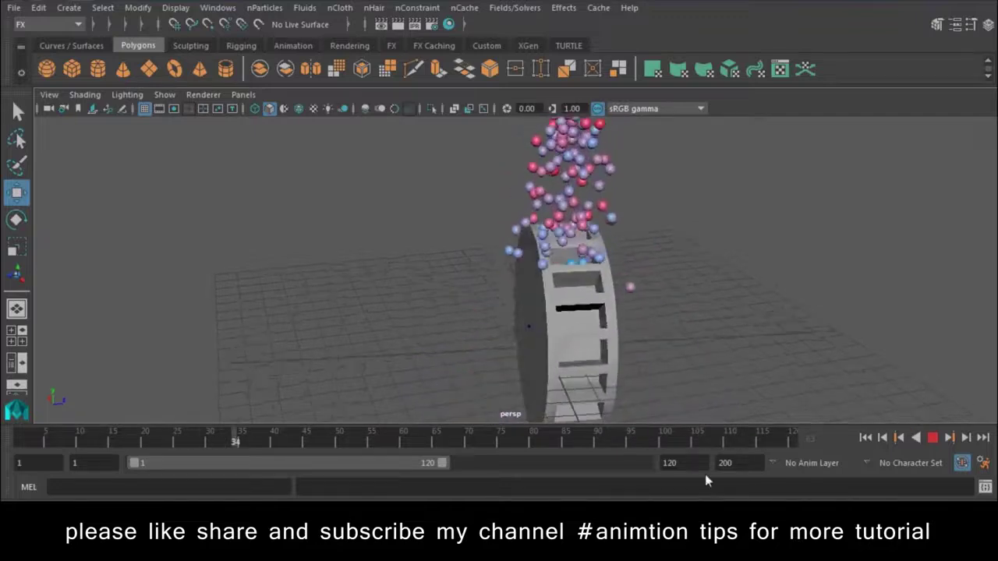
{"action": "type", "text": "100"}
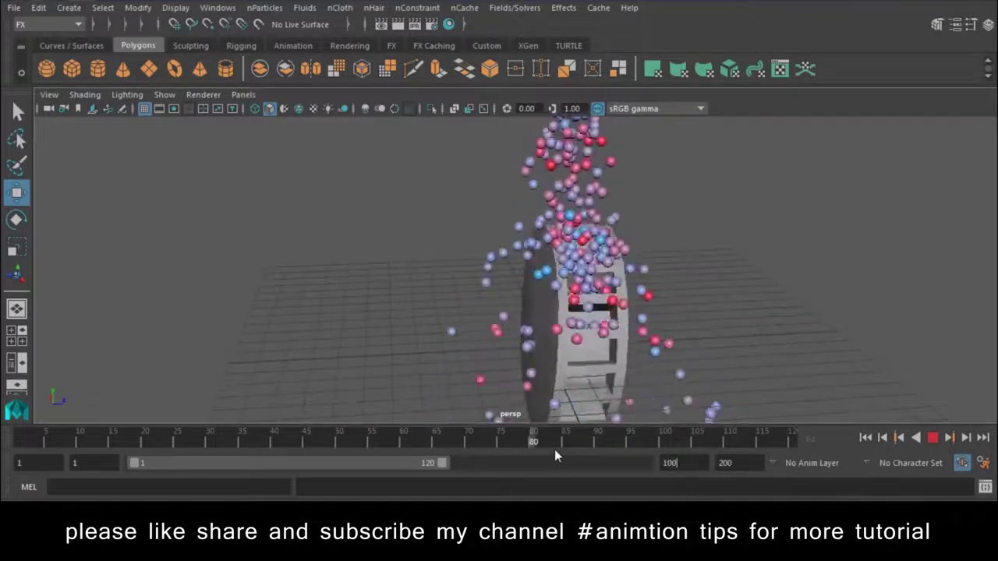
{"action": "type", "text": "0"}
{"action": "key", "text": "Return"}
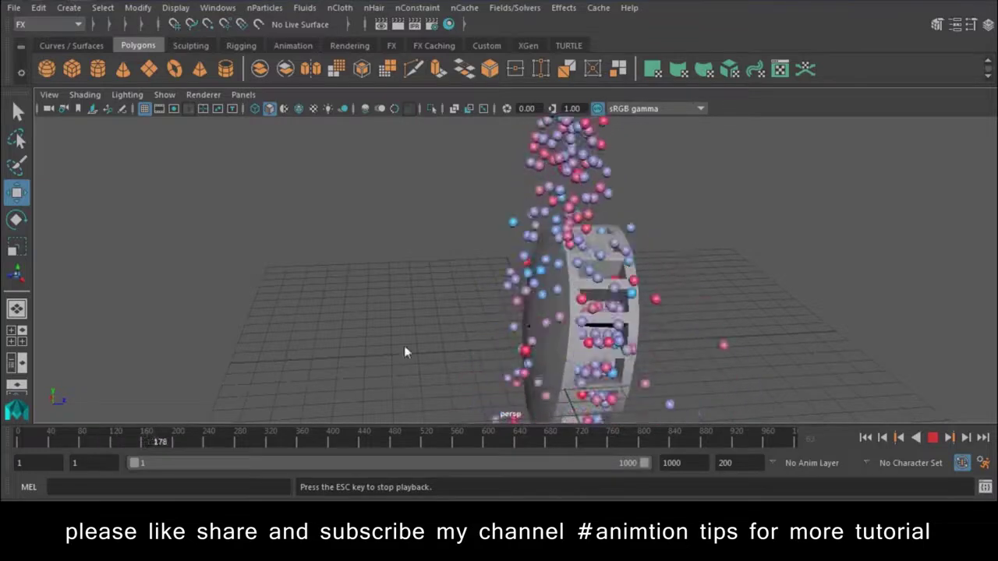
{"action": "left_click_drag", "start_coordinate": [404, 352], "coordinate": [660, 341], "text": "alt"}
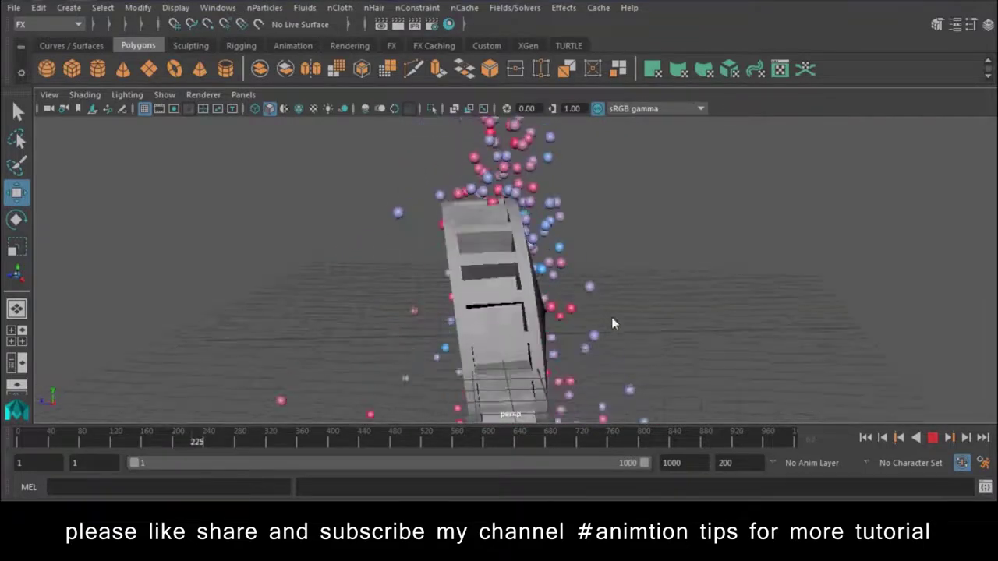
{"action": "left_click", "coordinate": [933, 439]}
{"action": "left_click", "coordinate": [867, 438]}
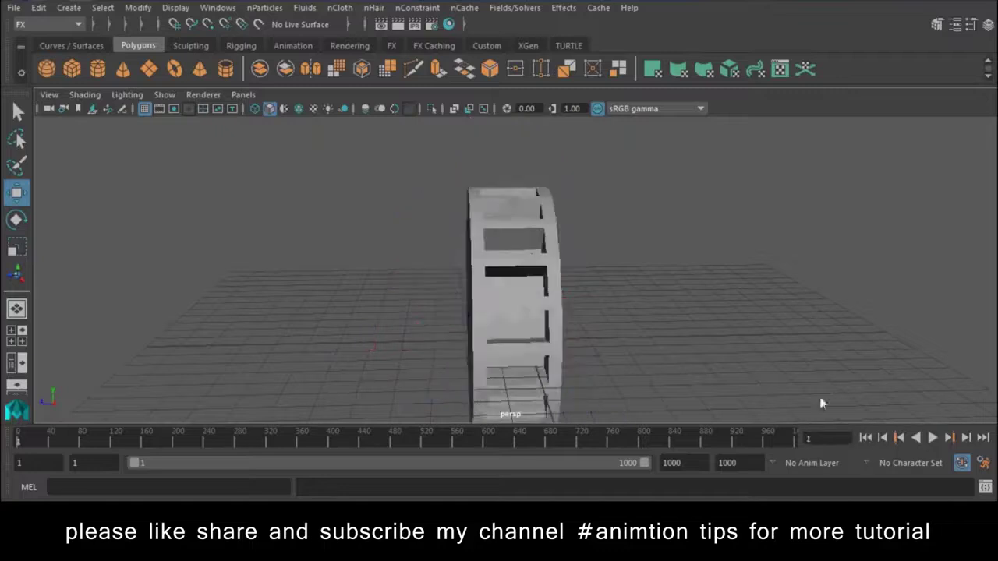
{"action": "left_click", "coordinate": [555, 280]}
Set Rigidity to 11 in nClothShape1's Dynamic Properties
{"action": "left_click", "coordinate": [956, 25]}
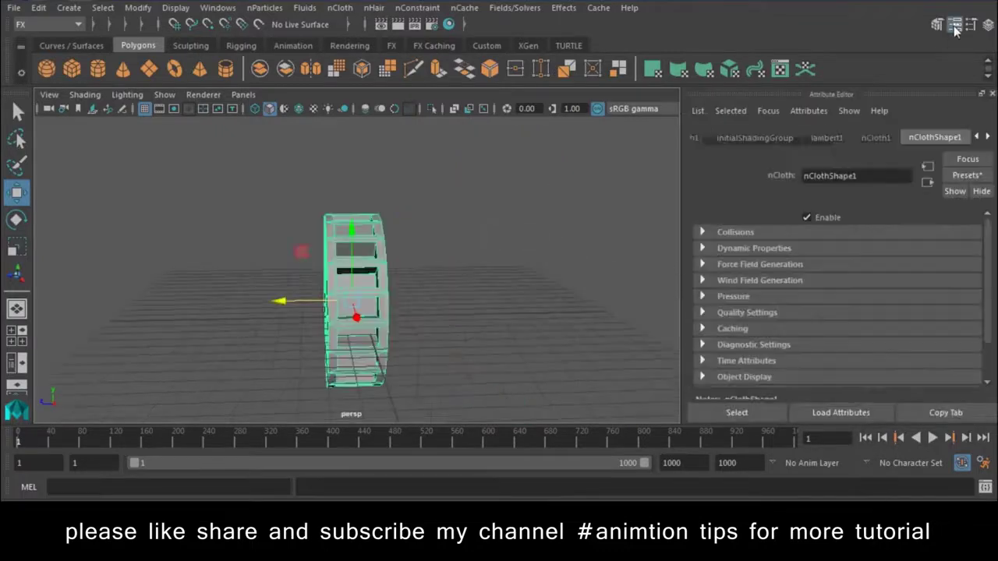
{"action": "left_click", "coordinate": [778, 251]}
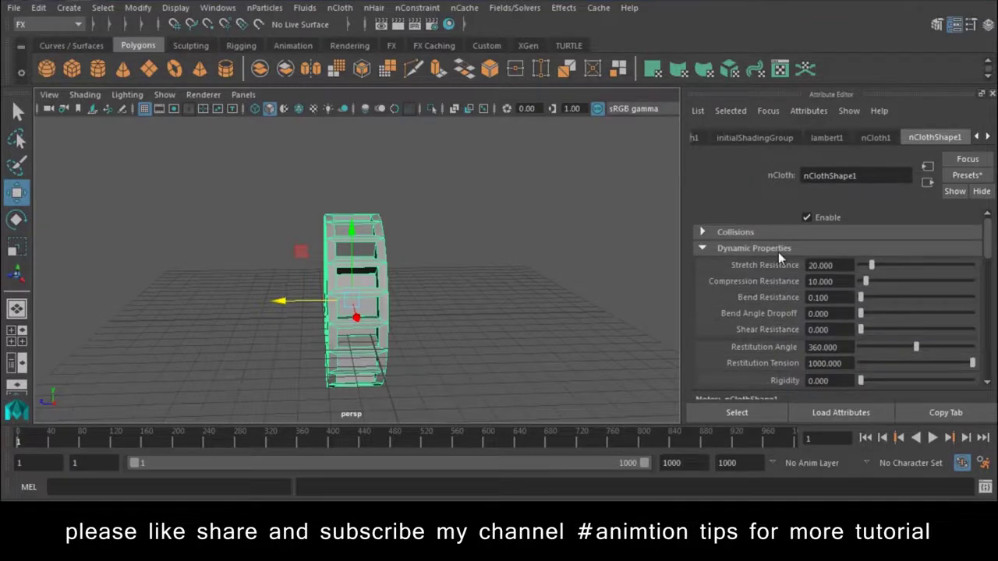
{"action": "scroll", "coordinate": [779, 252], "scroll_direction": "down", "scroll_amount": 2}
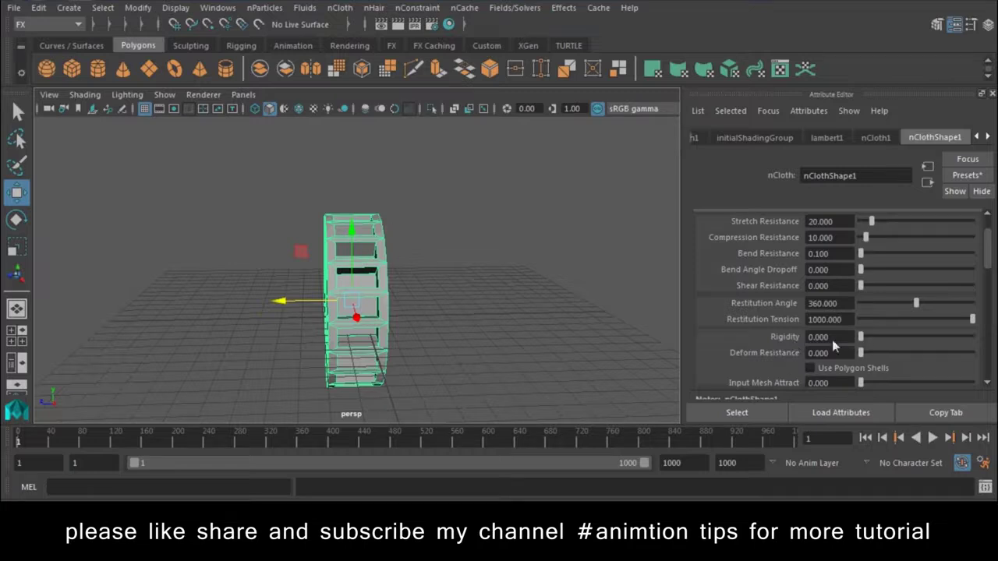
{"action": "left_click_drag", "start_coordinate": [828, 337], "coordinate": [640, 339]}
{"action": "type", "text": "11.000"}
Play the simulation, stop it at frame 764, and frame the whole scene
{"action": "left_click", "coordinate": [934, 439]}
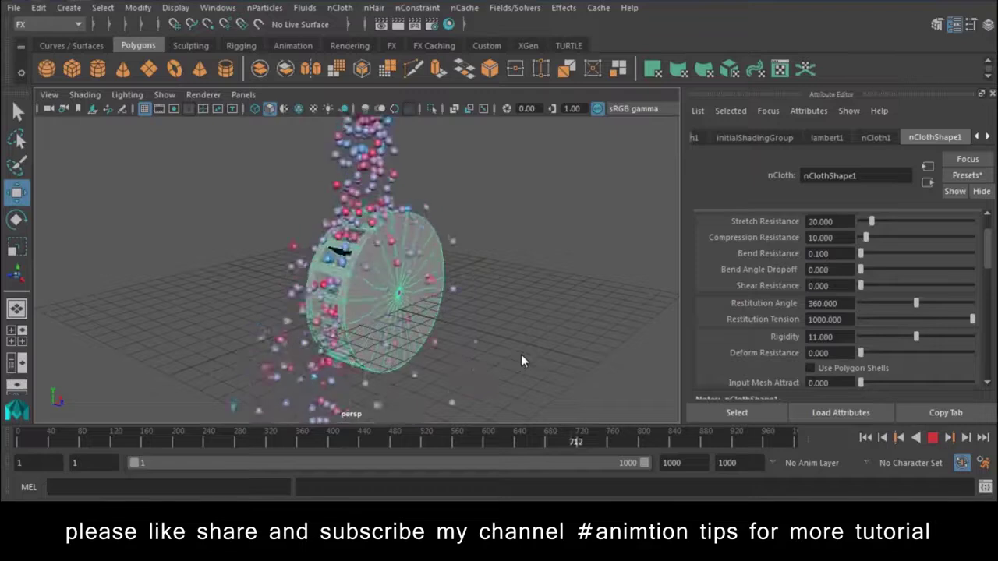
{"action": "left_click", "coordinate": [931, 439]}
{"action": "key", "text": "a"}
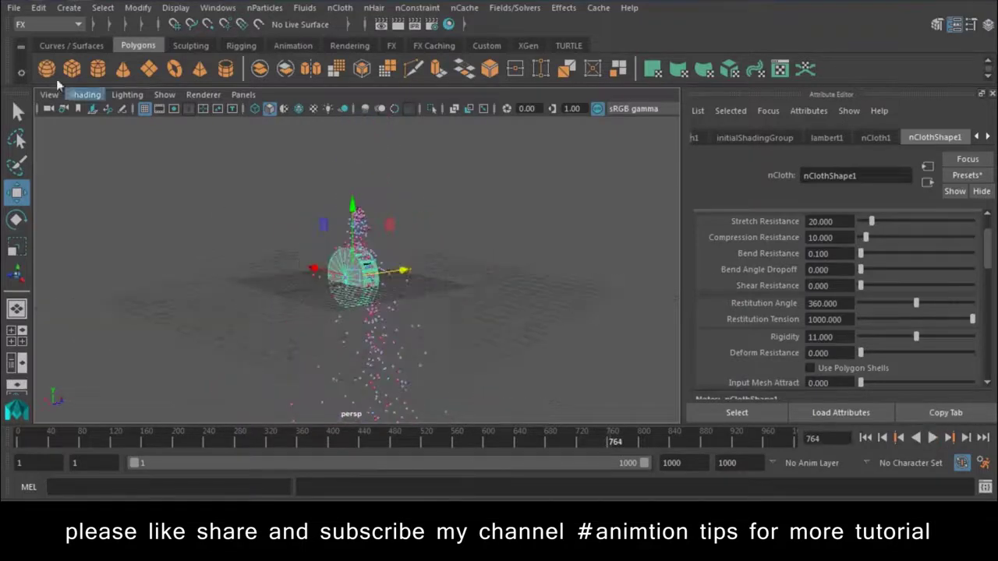
Create a large flat polygon box across the grid and lower it beneath the wheel
{"action": "left_click", "coordinate": [72, 69]}
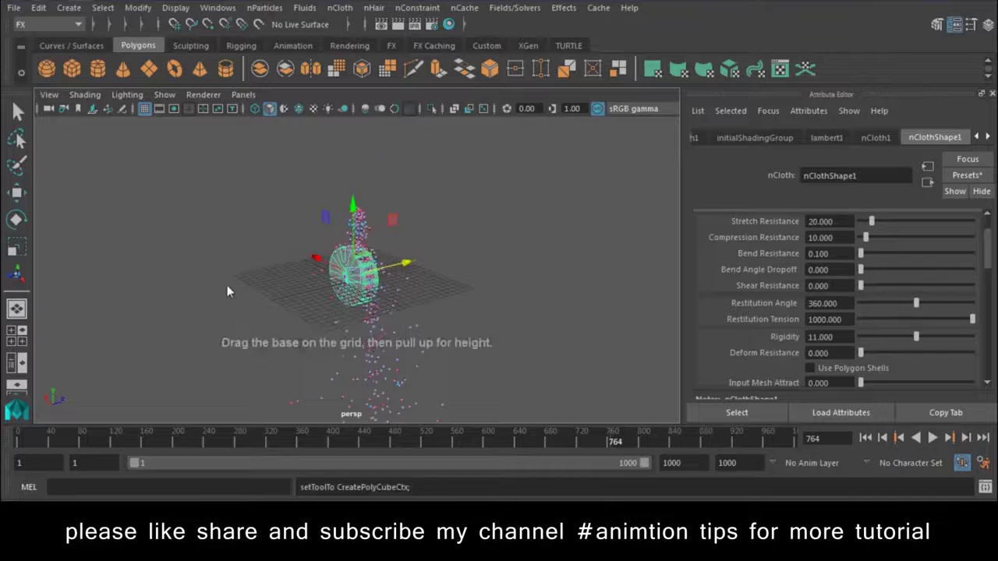
{"action": "left_click_drag", "start_coordinate": [227, 291], "coordinate": [633, 352]}
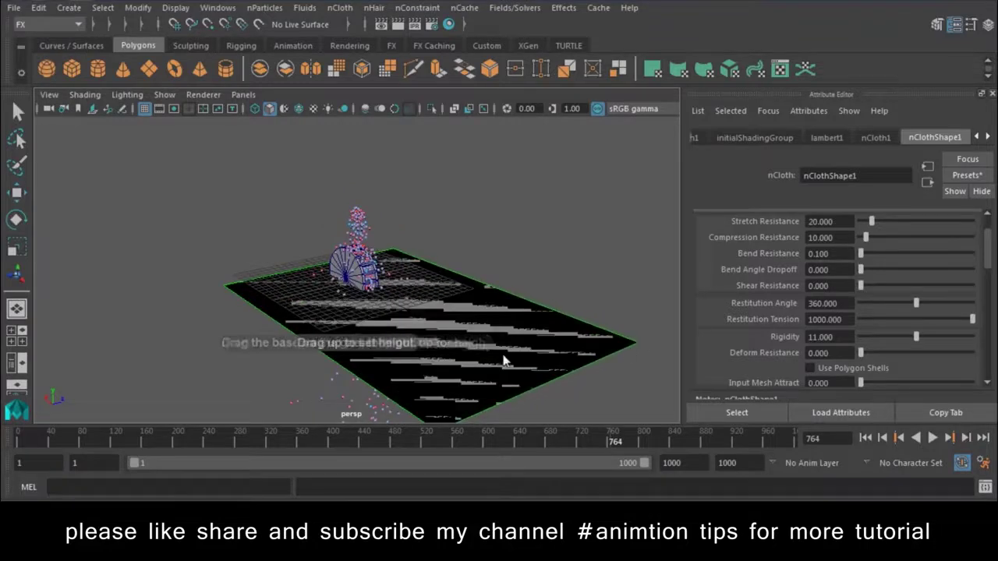
{"action": "left_click_drag", "start_coordinate": [503, 360], "coordinate": [513, 294]}
{"action": "key", "text": "w"}
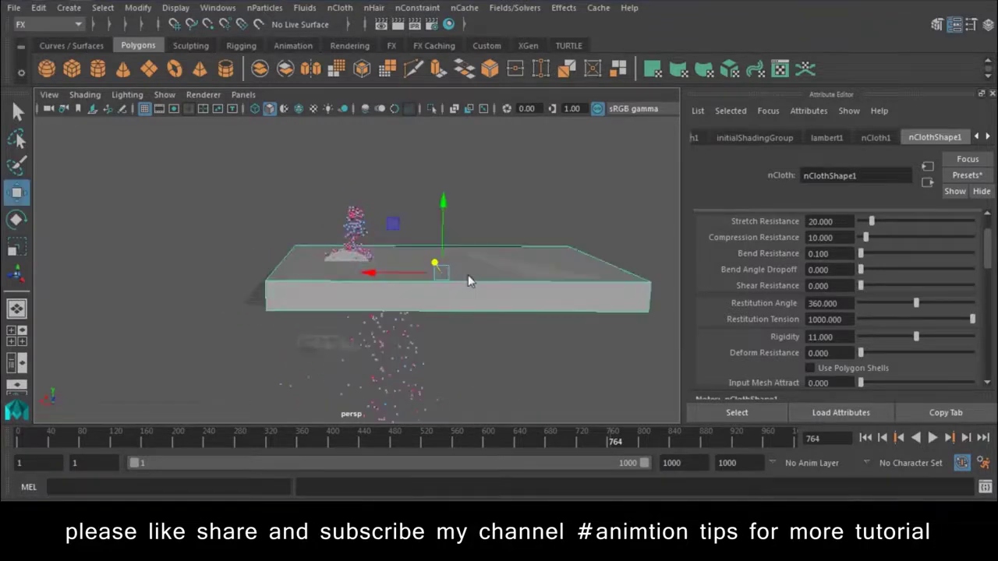
{"action": "left_click", "coordinate": [468, 281]}
{"action": "scroll", "coordinate": [456, 197], "scroll_direction": "up", "scroll_amount": 3}
{"action": "left_click_drag", "start_coordinate": [496, 204], "coordinate": [414, 282]}
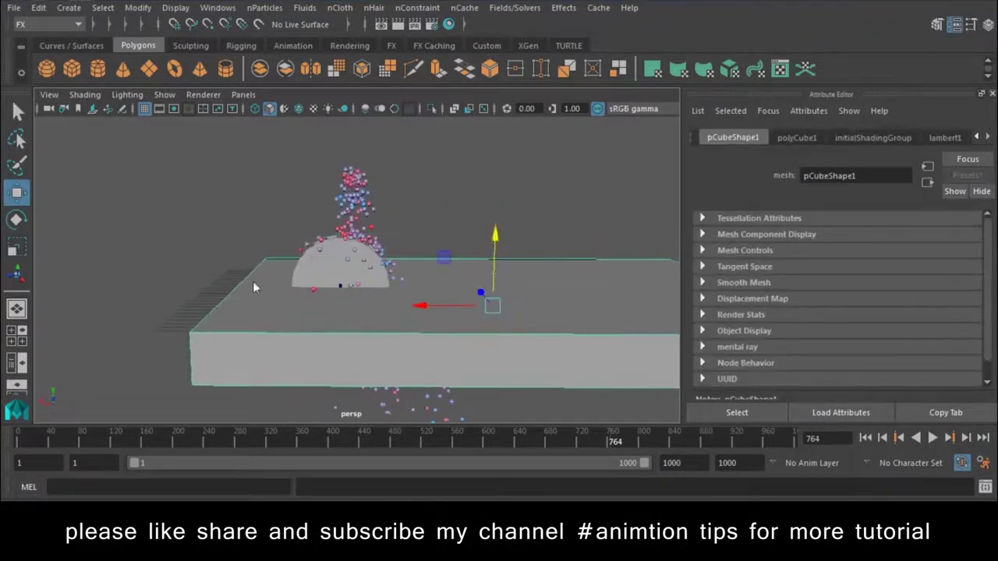
{"action": "mouse_move", "coordinate": [384, 247]}
{"action": "left_mouse_down", "text": "alt"}
{"action": "mouse_move", "coordinate": [357, 326]}
{"action": "mouse_move", "coordinate": [448, 276]}
{"action": "left_mouse_up", "text": "alt"}
Extrude the box's top faces twice and push the inner faces down into a recess
{"action": "right_click_drag", "start_coordinate": [448, 276], "coordinate": [449, 120]}
{"action": "left_click", "coordinate": [480, 332]}
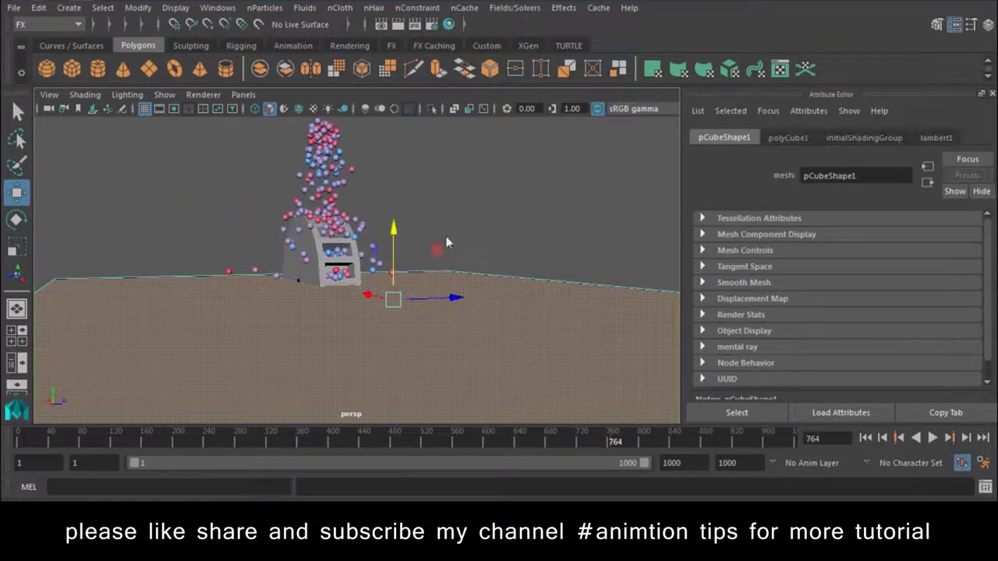
{"action": "left_click_drag", "start_coordinate": [446, 242], "coordinate": [422, 281], "text": "alt"}
{"action": "key", "text": "ctrl+e"}
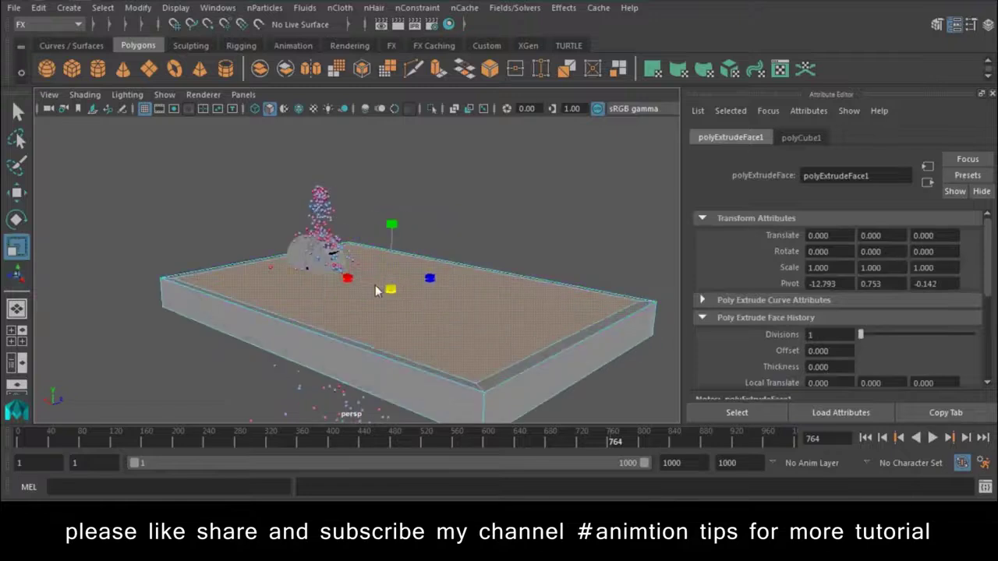
{"action": "key", "text": "e"}
{"action": "left_click", "coordinate": [435, 69]}
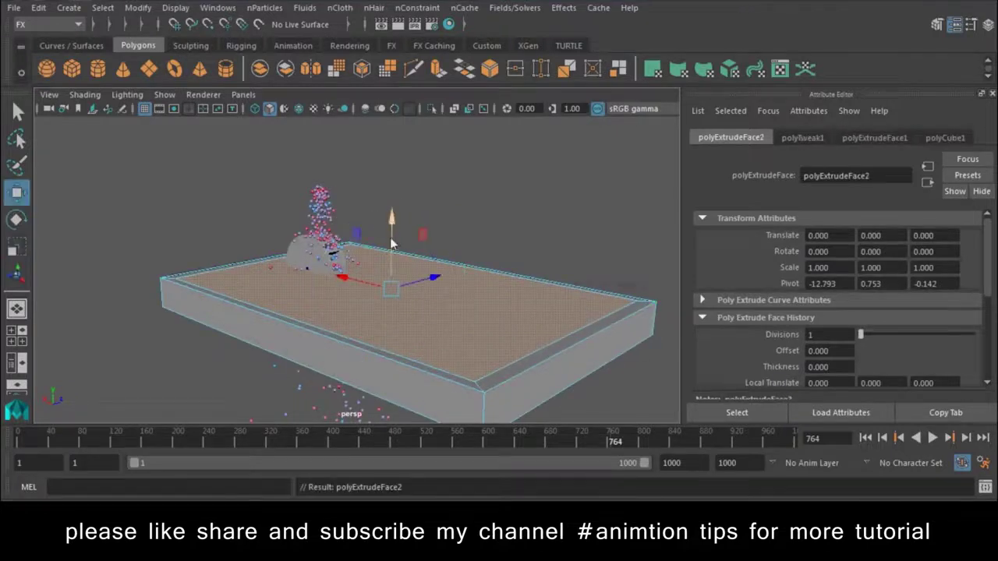
{"action": "left_click_drag", "start_coordinate": [392, 226], "coordinate": [392, 244]}
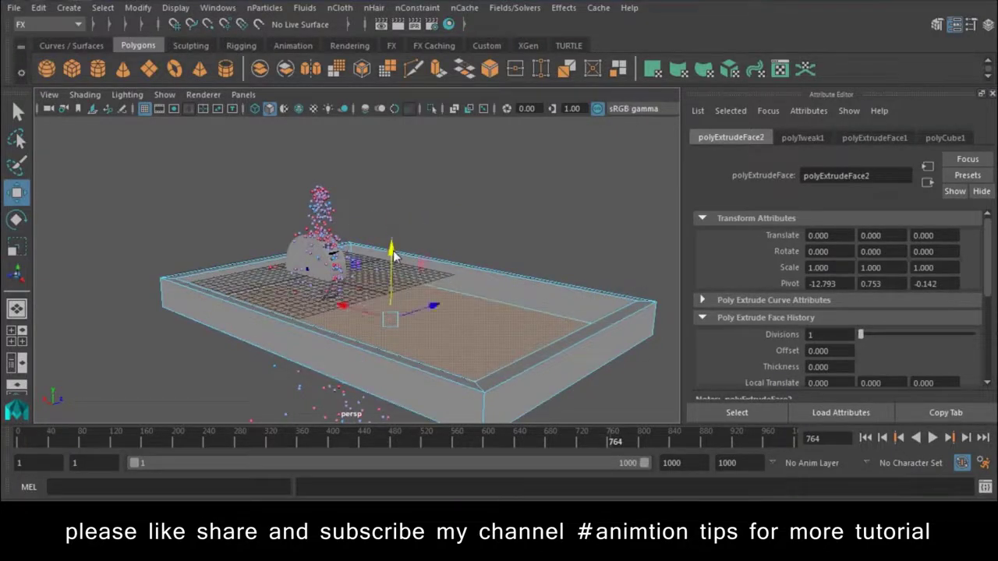
Switch the box back to object mode
{"action": "right_click", "coordinate": [418, 251]}
{"action": "left_click", "coordinate": [474, 91]}
{"action": "left_click_drag", "start_coordinate": [296, 259], "coordinate": [493, 298], "text": "alt"}
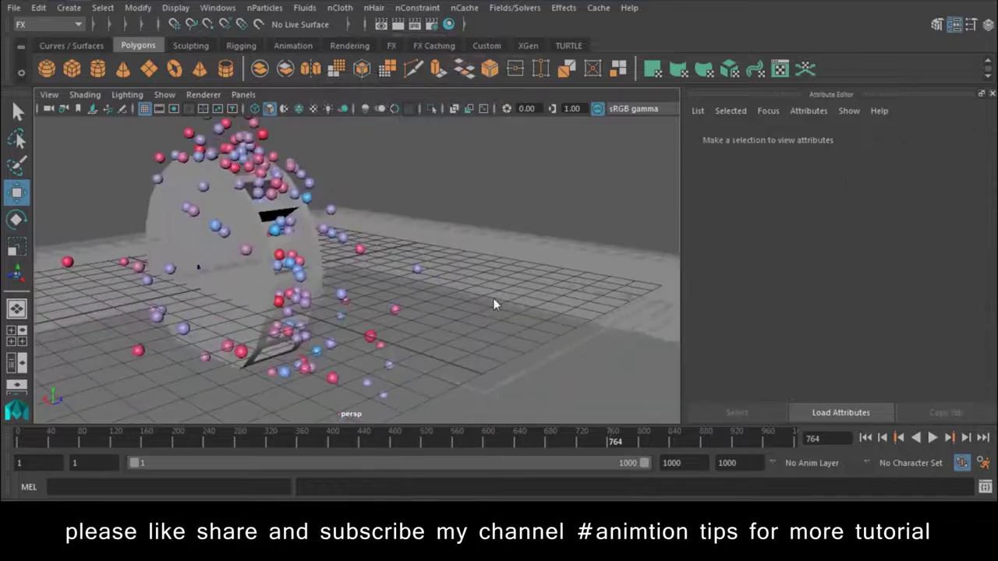
{"action": "left_click_drag", "start_coordinate": [522, 364], "coordinate": [460, 80], "text": "alt"}
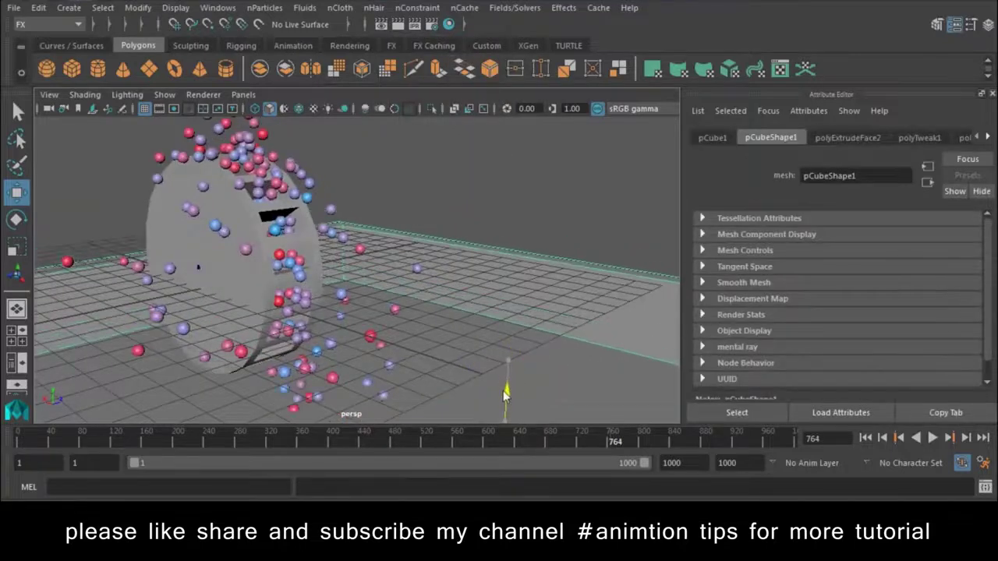
Make the tray a passive collider and play the simulation from the start
{"action": "left_click", "coordinate": [341, 8]}
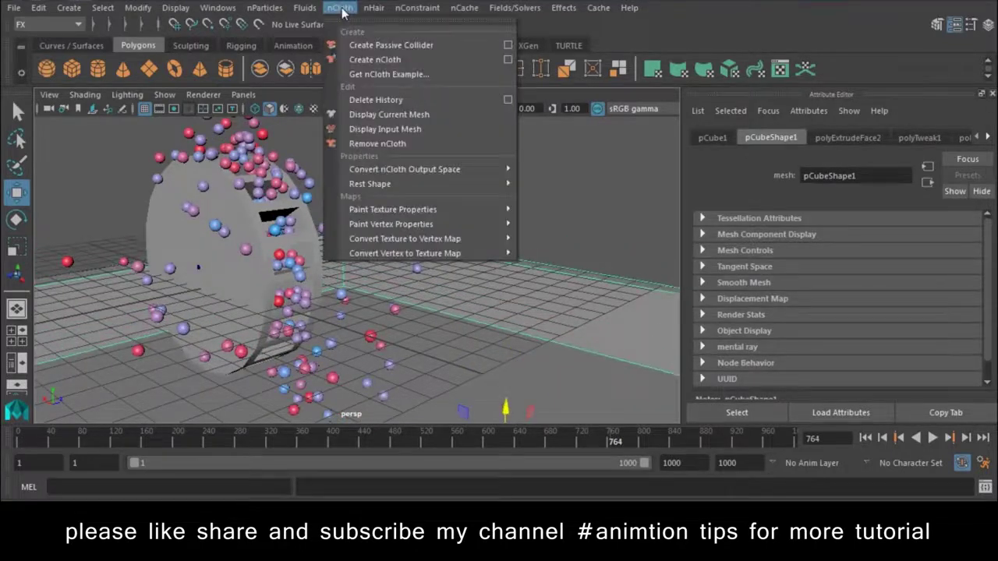
{"action": "left_click", "coordinate": [390, 42]}
{"action": "left_click_drag", "start_coordinate": [303, 281], "coordinate": [496, 306], "text": "alt"}
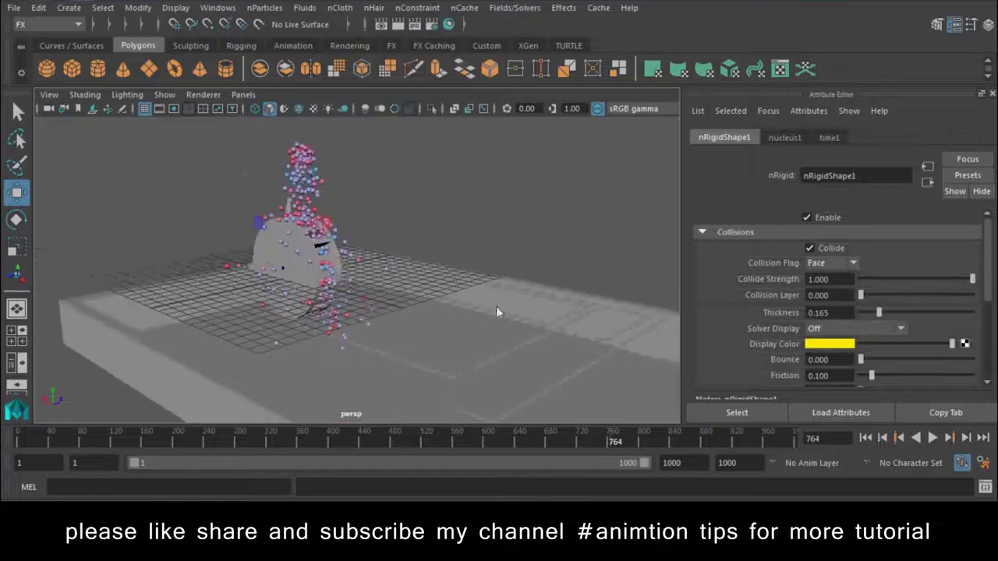
{"action": "left_click", "coordinate": [496, 306]}
{"action": "left_click", "coordinate": [865, 438]}
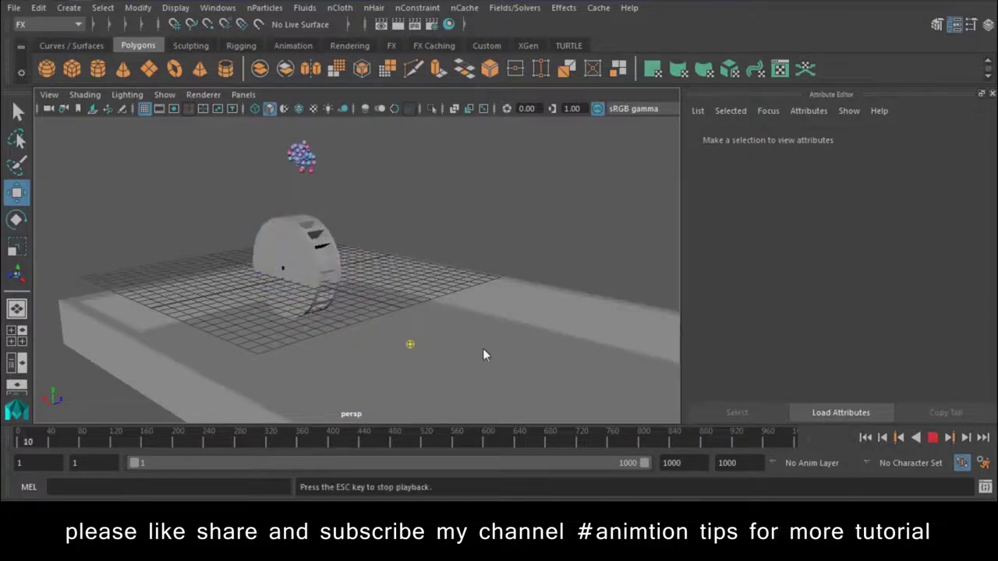
Watch close up as balls pile around the wheel and spread across the tray, to about frame 650
{"action": "left_click_drag", "start_coordinate": [482, 349], "coordinate": [497, 325], "text": "alt"}
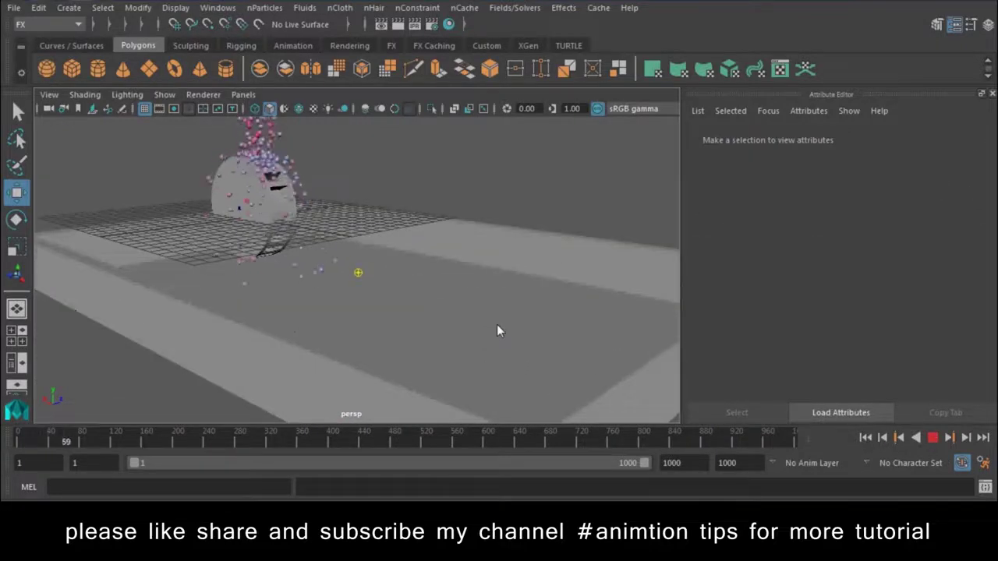
{"action": "mouse_move", "coordinate": [497, 325]}
{"action": "left_mouse_down", "text": "alt"}
{"action": "mouse_move", "coordinate": [519, 324]}
{"action": "mouse_move", "coordinate": [500, 322]}
{"action": "left_mouse_up", "text": "alt"}
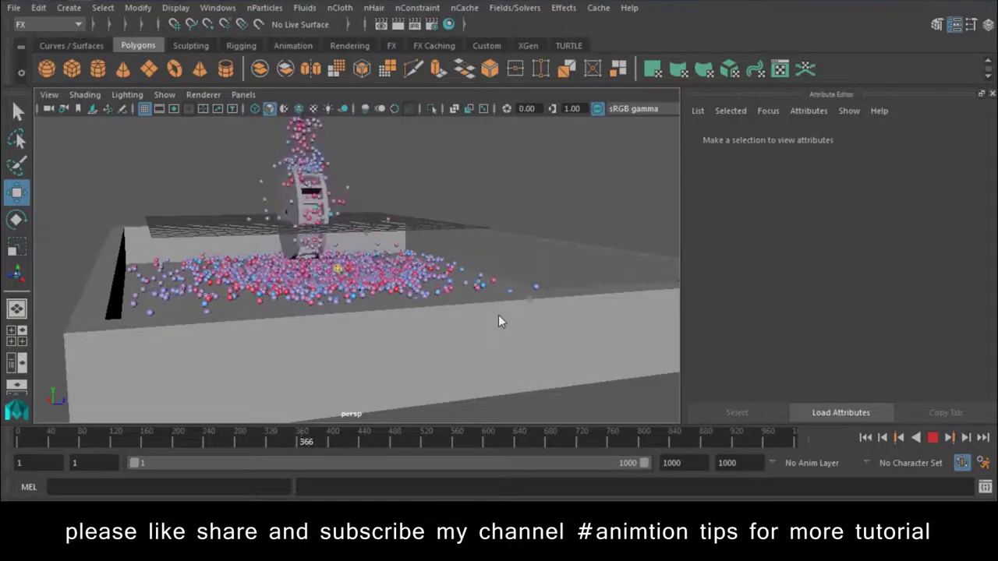
{"action": "left_click_drag", "start_coordinate": [316, 341], "coordinate": [464, 357], "text": "alt"}
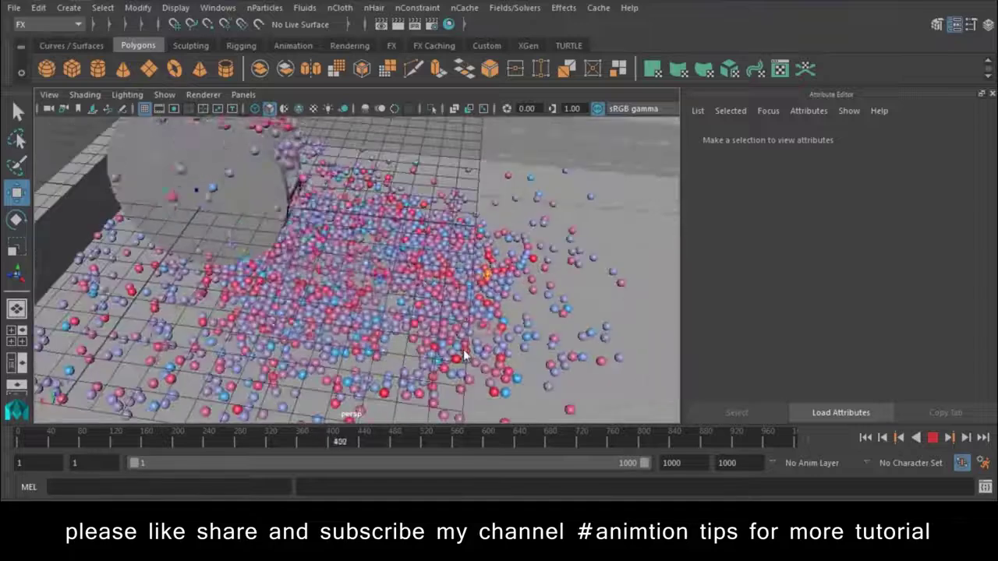
{"action": "mouse_move", "coordinate": [464, 356]}
{"action": "left_mouse_down", "text": "alt"}
{"action": "mouse_move", "coordinate": [406, 305]}
{"action": "mouse_move", "coordinate": [531, 365]}
{"action": "mouse_move", "coordinate": [457, 374]}
{"action": "left_mouse_up", "text": "alt"}
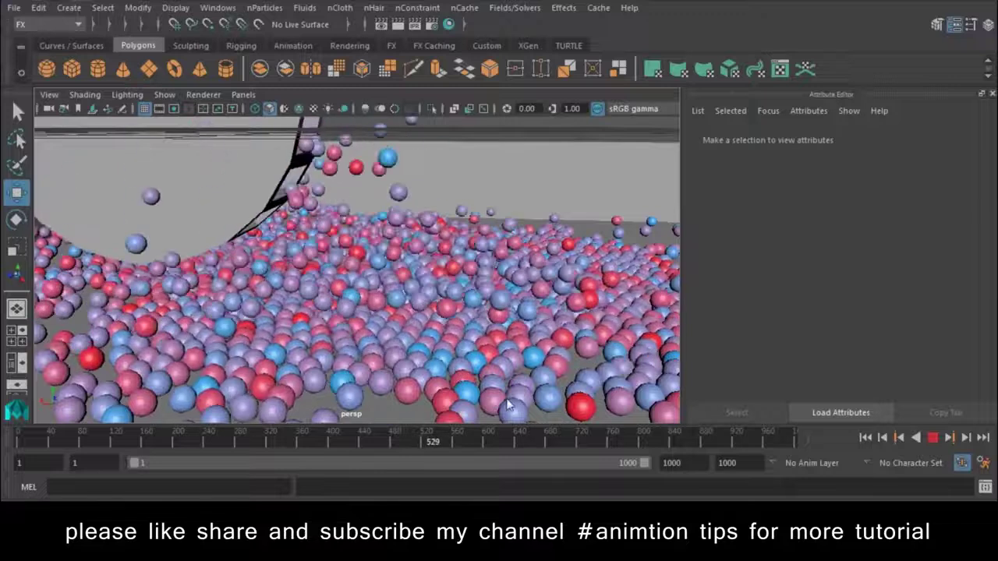
{"action": "right_click_drag", "start_coordinate": [508, 403], "coordinate": [381, 358], "text": "alt"}
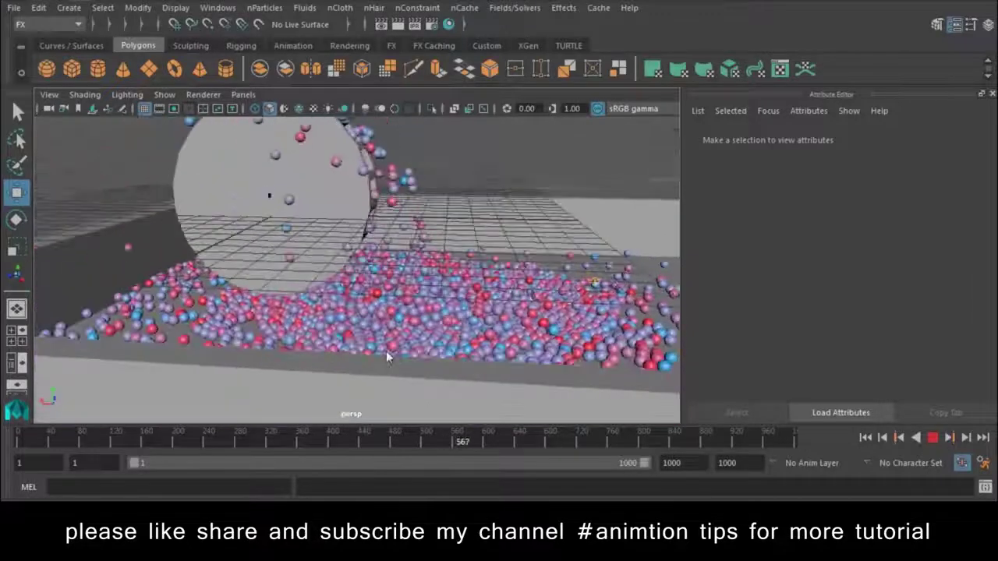
{"action": "right_click_drag", "start_coordinate": [153, 266], "coordinate": [430, 318], "text": "alt"}
{"action": "left_click_drag", "start_coordinate": [431, 318], "coordinate": [485, 273], "text": "alt"}
Select the whole box hierarchy
{"action": "right_click", "coordinate": [420, 211]}
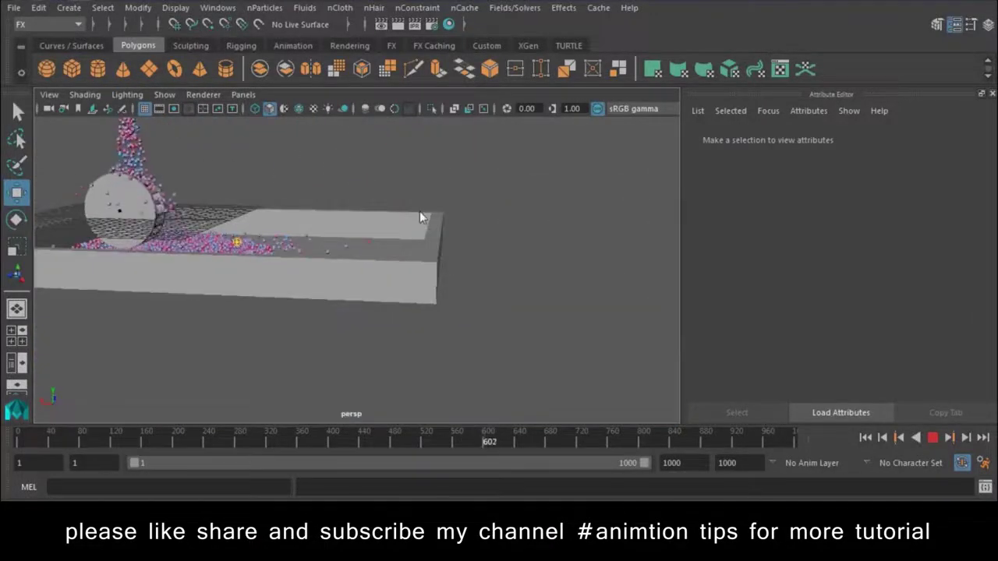
{"action": "left_click", "coordinate": [398, 214]}
{"action": "left_click_drag", "start_coordinate": [388, 164], "coordinate": [403, 182], "text": "alt"}
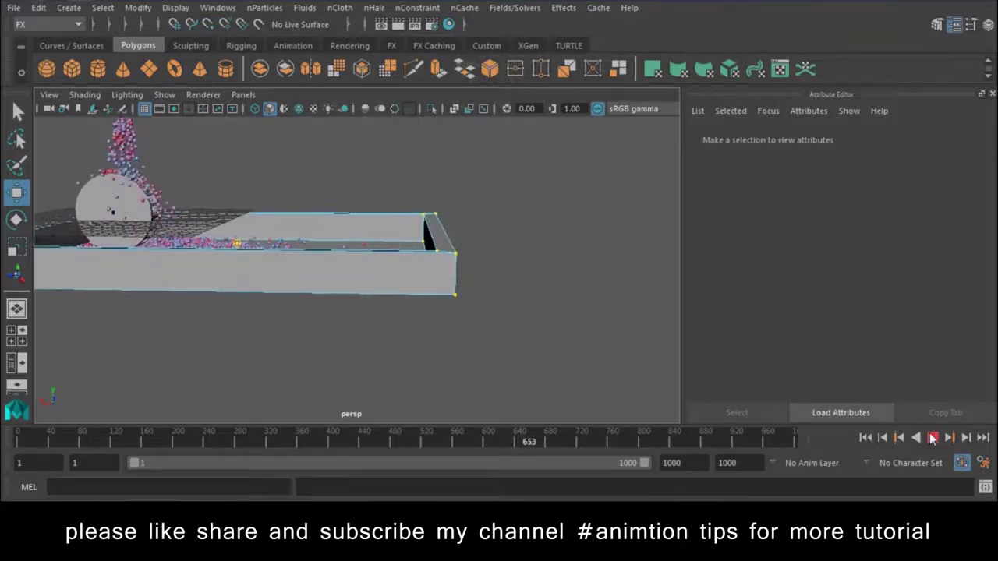
Stop playback, clear the selection and rewind the simulation to frame 1
{"action": "key", "text": "Escape"}
{"action": "right_click", "coordinate": [423, 284]}
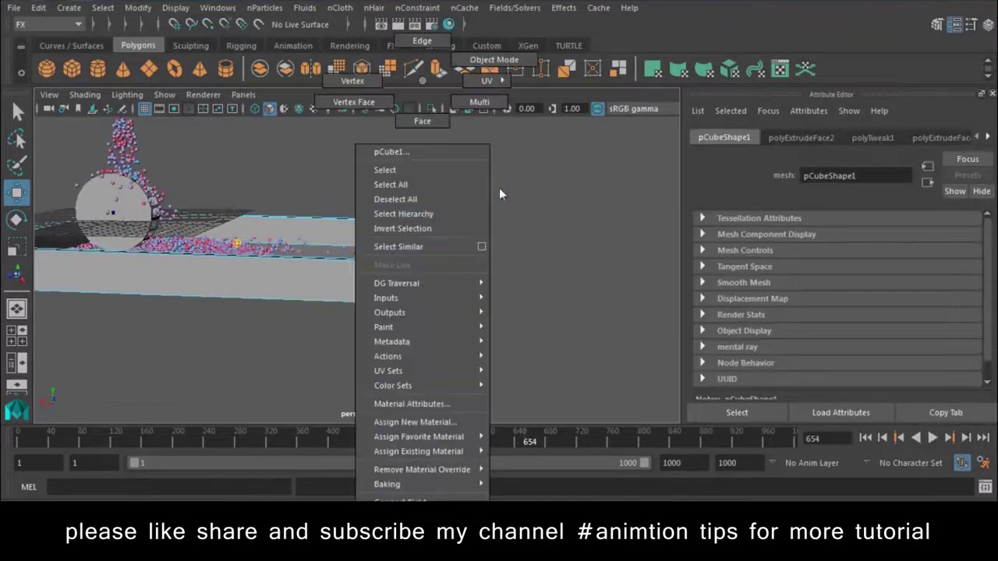
{"action": "left_click", "coordinate": [558, 162]}
{"action": "left_click", "coordinate": [865, 438]}
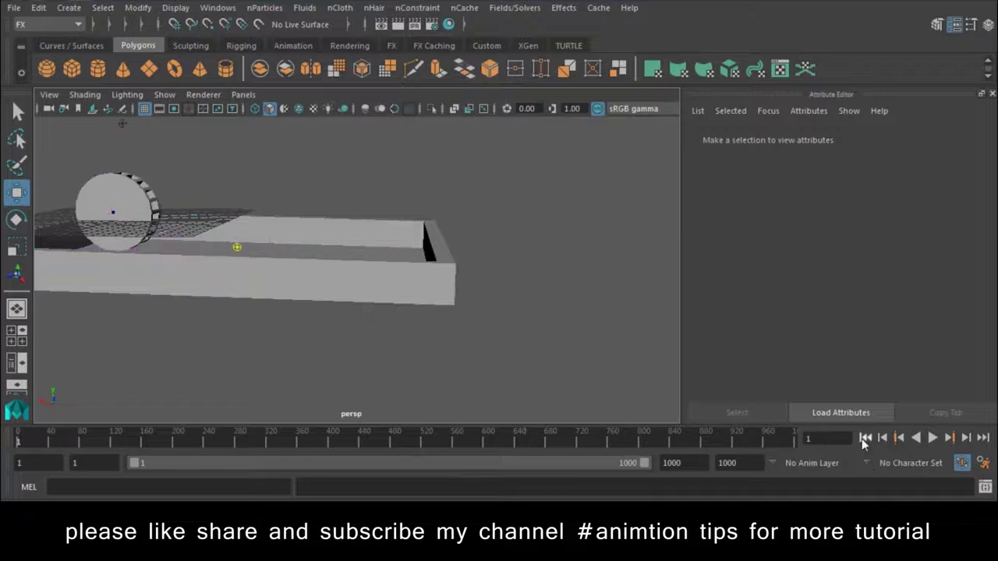
Select the box in vertex mode and marquee-select the points at its right end
{"action": "mouse_move", "coordinate": [270, 250]}
{"action": "left_mouse_down", "text": "alt"}
{"action": "mouse_move", "coordinate": [360, 277]}
{"action": "mouse_move", "coordinate": [516, 443]}
{"action": "left_mouse_up", "text": "alt"}
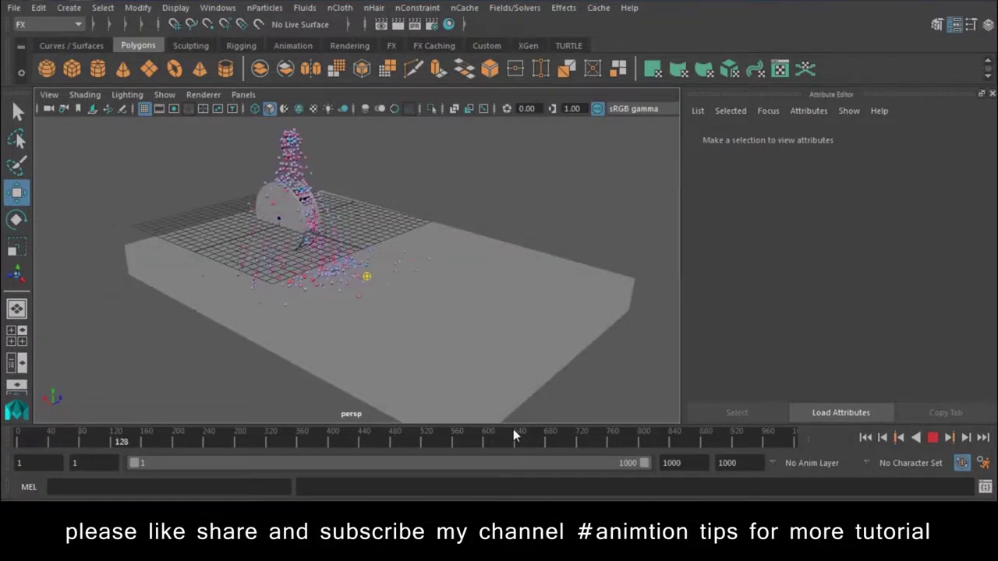
{"action": "left_click_drag", "start_coordinate": [258, 338], "coordinate": [232, 270], "text": "alt"}
{"action": "right_click_drag", "start_coordinate": [232, 269], "coordinate": [333, 347], "text": "alt"}
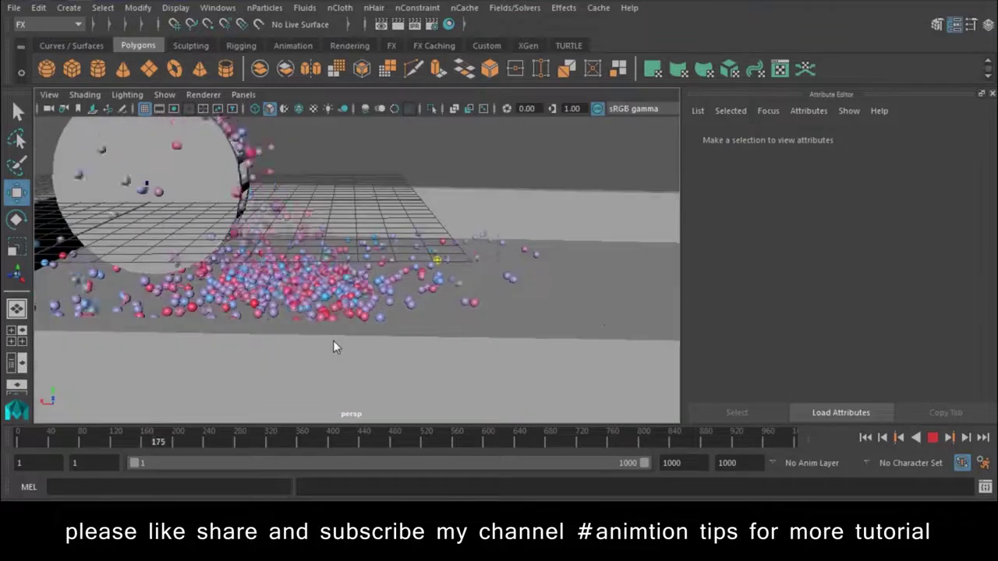
{"action": "right_click_drag", "start_coordinate": [474, 341], "coordinate": [365, 268], "text": "alt"}
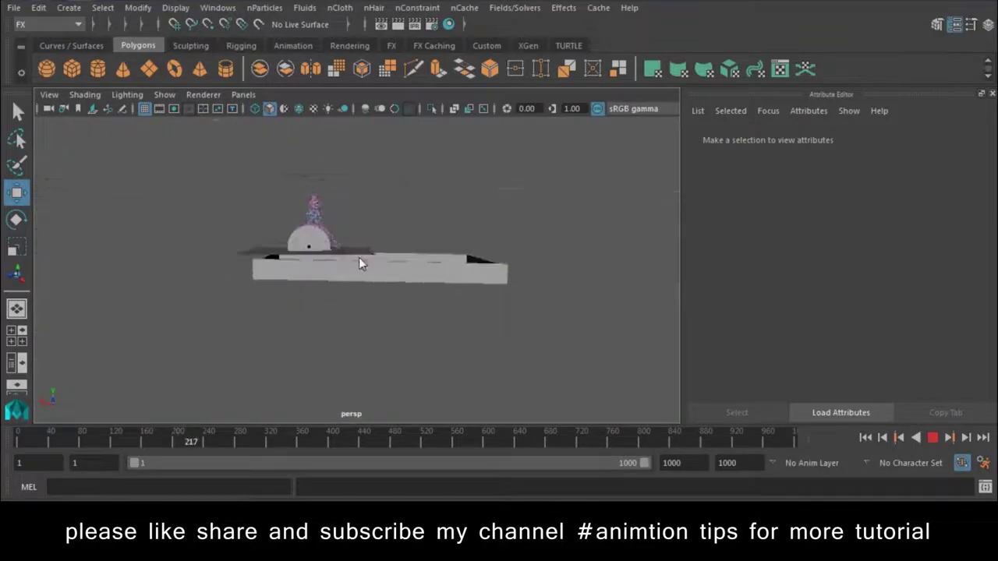
{"action": "left_click", "coordinate": [499, 281]}
{"action": "right_click_drag", "start_coordinate": [505, 284], "coordinate": [429, 108]}
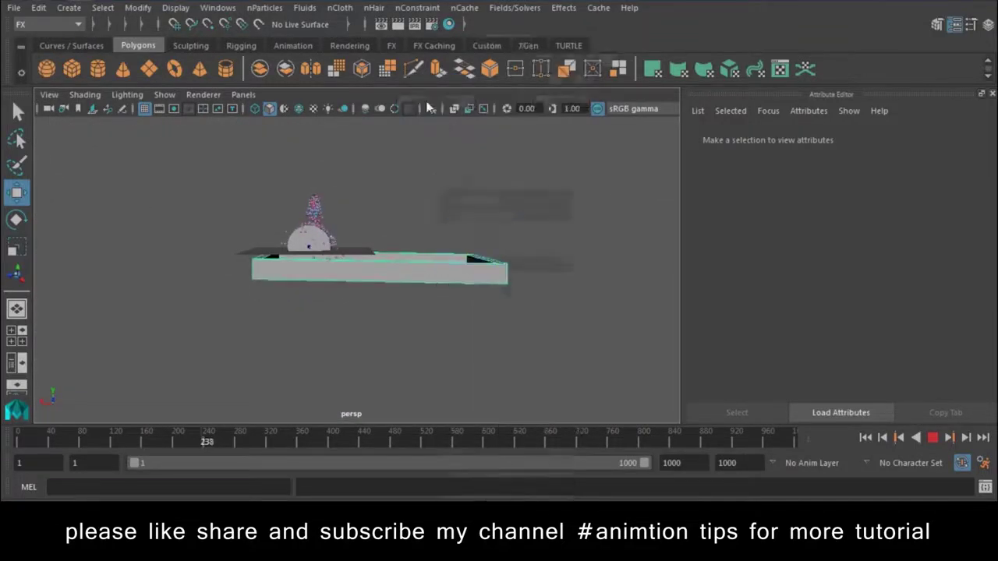
{"action": "left_click_drag", "start_coordinate": [524, 284], "coordinate": [469, 292]}
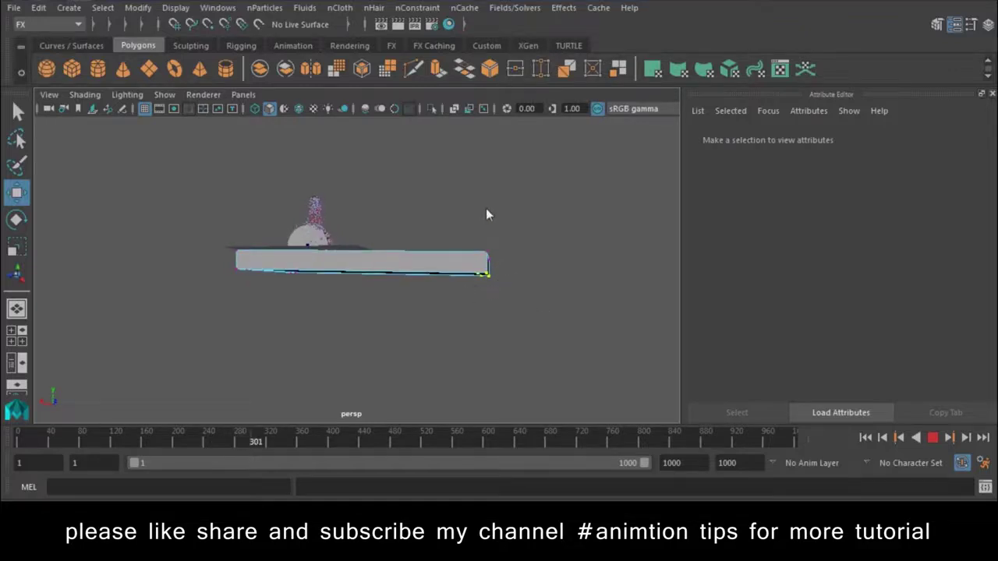
Stop playback, pull the box's right-end points down so the floor slopes, and return to Object Mode
{"action": "left_click", "coordinate": [933, 438]}
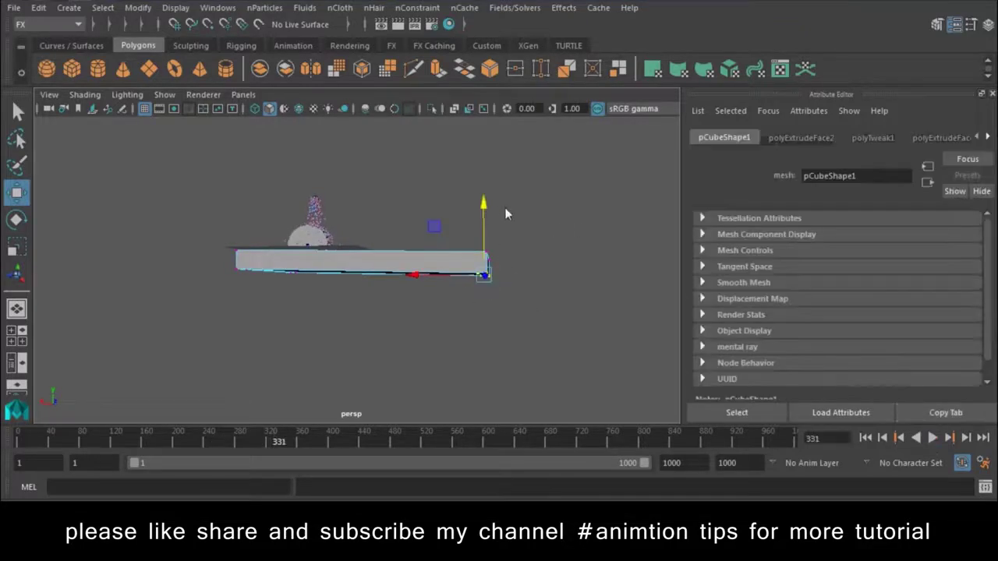
{"action": "left_click_drag", "start_coordinate": [505, 207], "coordinate": [490, 246]}
{"action": "right_click_drag", "start_coordinate": [454, 80], "coordinate": [500, 131]}
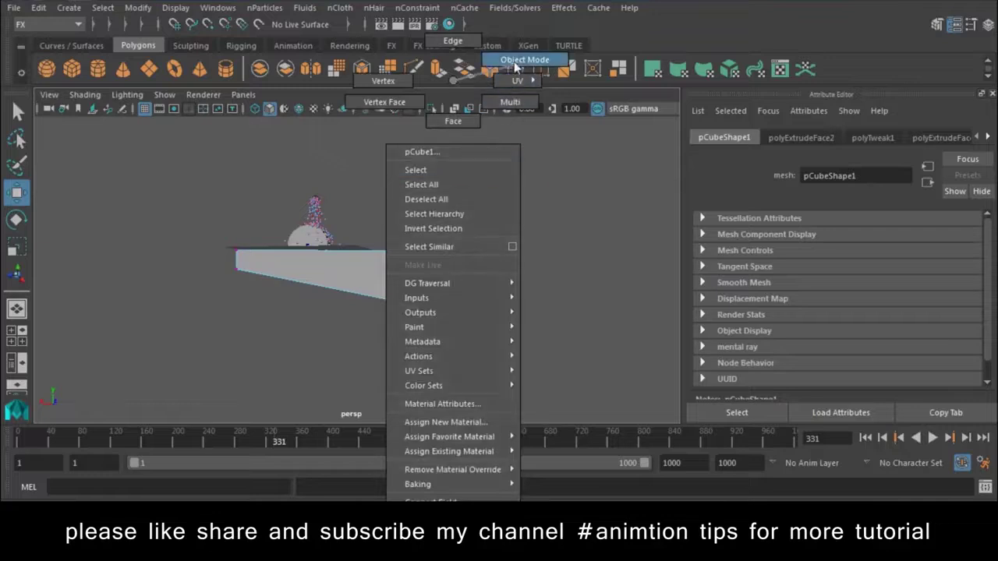
{"action": "right_click_drag", "start_coordinate": [514, 61], "coordinate": [514, 62]}
{"action": "left_click_drag", "start_coordinate": [348, 229], "coordinate": [495, 354], "text": "alt"}
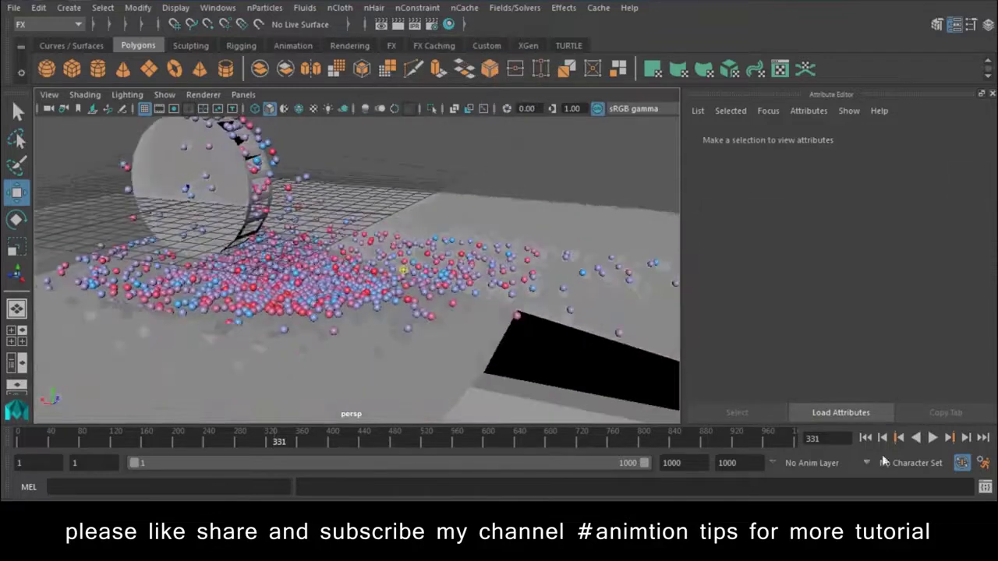
Rewind the simulation to frame 1 and reselect the box from a closer view
{"action": "left_click", "coordinate": [866, 439]}
{"action": "left_click_drag", "start_coordinate": [468, 312], "coordinate": [519, 281], "text": "alt"}
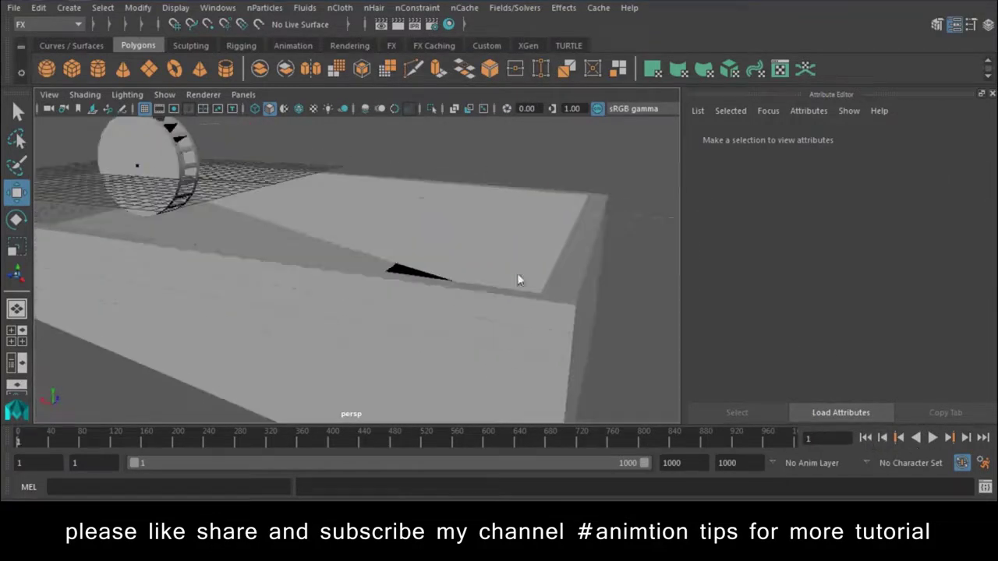
{"action": "left_click", "coordinate": [519, 279]}
{"action": "right_click", "coordinate": [519, 268]}
{"action": "left_click", "coordinate": [528, 61]}
{"action": "mouse_move", "coordinate": [535, 219]}
{"action": "left_mouse_down", "text": "alt"}
{"action": "mouse_move", "coordinate": [557, 190]}
{"action": "mouse_move", "coordinate": [559, 151]}
{"action": "mouse_move", "coordinate": [582, 241]}
{"action": "left_mouse_up", "text": "alt"}
{"action": "left_click", "coordinate": [616, 328]}
{"action": "mouse_move", "coordinate": [616, 328]}
{"action": "left_mouse_down", "text": "alt"}
{"action": "mouse_move", "coordinate": [592, 281]}
{"action": "mouse_move", "coordinate": [546, 234]}
{"action": "left_mouse_up", "text": "alt"}
{"action": "right_click_drag", "start_coordinate": [544, 80], "coordinate": [604, 117]}
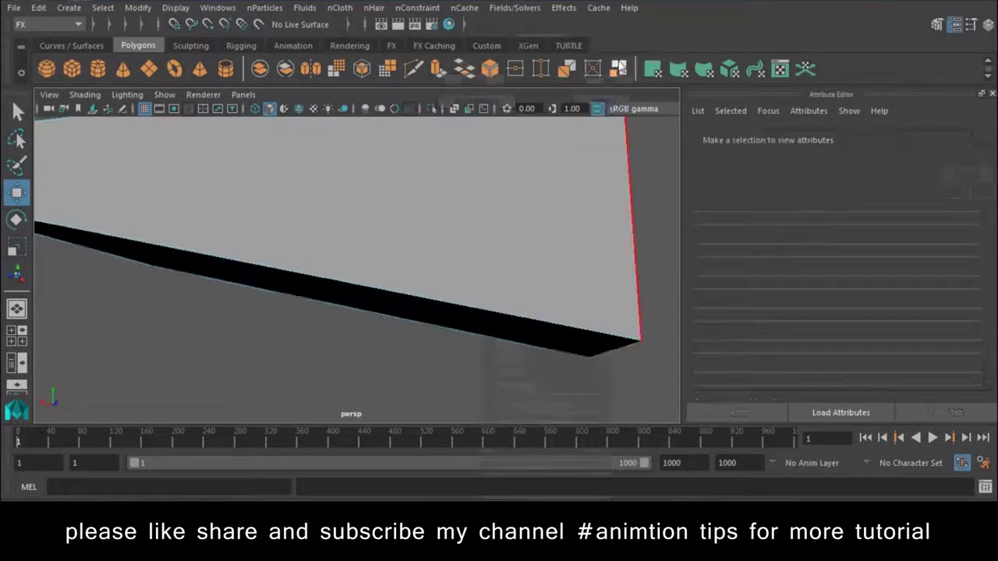
{"action": "left_click_drag", "start_coordinate": [468, 228], "coordinate": [608, 184], "text": "alt"}
{"action": "left_click", "coordinate": [422, 369]}
{"action": "mouse_move", "coordinate": [422, 369]}
{"action": "left_mouse_down", "text": "alt"}
{"action": "mouse_move", "coordinate": [526, 363]}
{"action": "mouse_move", "coordinate": [546, 343]}
{"action": "left_mouse_up", "text": "alt"}
Watch from several angles as the particles slide down the tilted box floor
{"action": "mouse_move", "coordinate": [468, 343]}
{"action": "left_mouse_down", "text": "alt"}
{"action": "mouse_move", "coordinate": [418, 336]}
{"action": "mouse_move", "coordinate": [592, 364]}
{"action": "left_mouse_up", "text": "alt"}
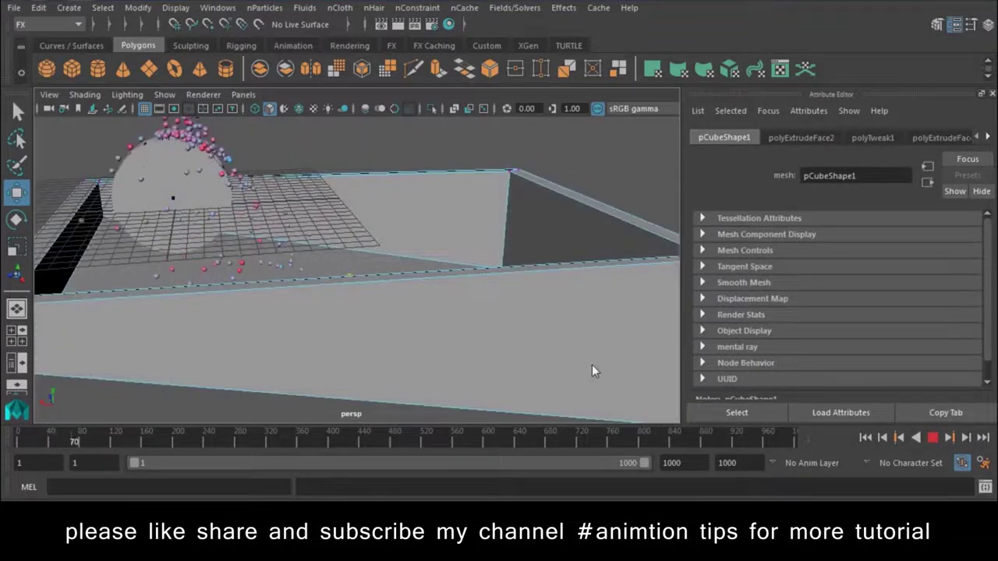
{"action": "left_click_drag", "start_coordinate": [463, 328], "coordinate": [467, 338], "text": "alt"}
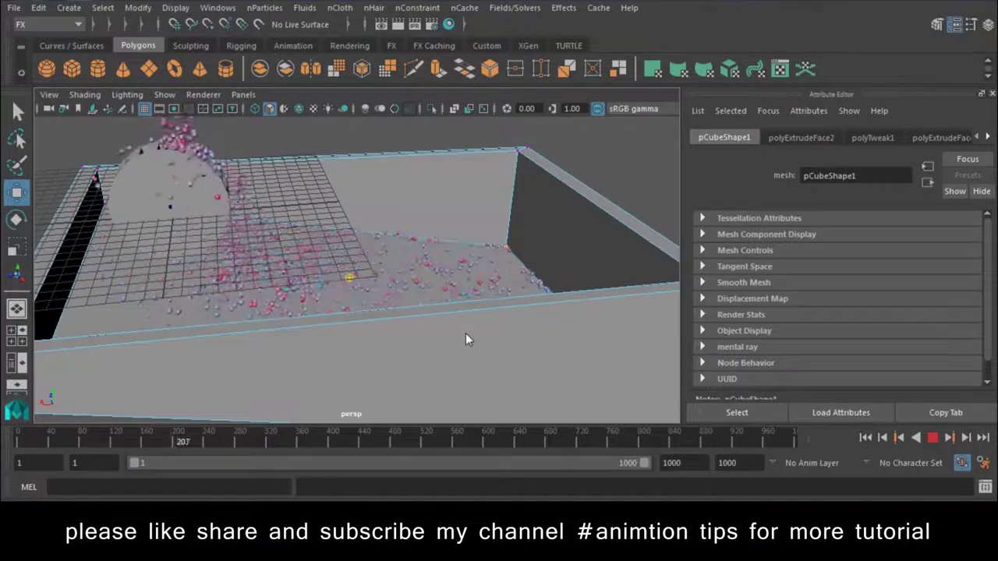
{"action": "mouse_move", "coordinate": [466, 333]}
{"action": "left_mouse_down", "text": "alt"}
{"action": "mouse_move", "coordinate": [461, 321]}
{"action": "mouse_move", "coordinate": [474, 312]}
{"action": "left_mouse_up", "text": "alt"}
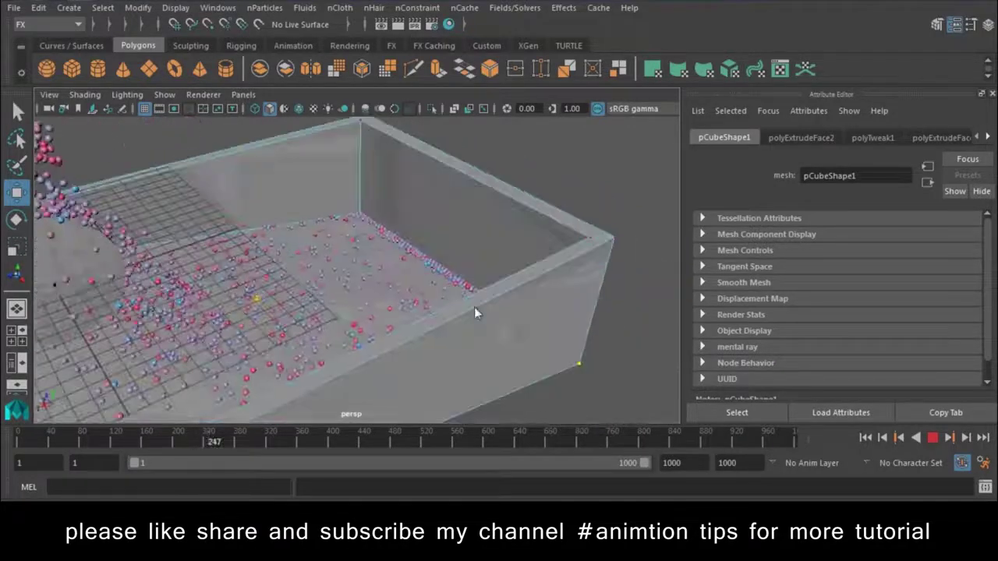
{"action": "left_click_drag", "start_coordinate": [457, 262], "coordinate": [523, 200], "text": "alt"}
{"action": "right_click_drag", "start_coordinate": [523, 201], "coordinate": [375, 249], "text": "alt"}
{"action": "left_click_drag", "start_coordinate": [375, 250], "coordinate": [379, 279], "text": "alt"}
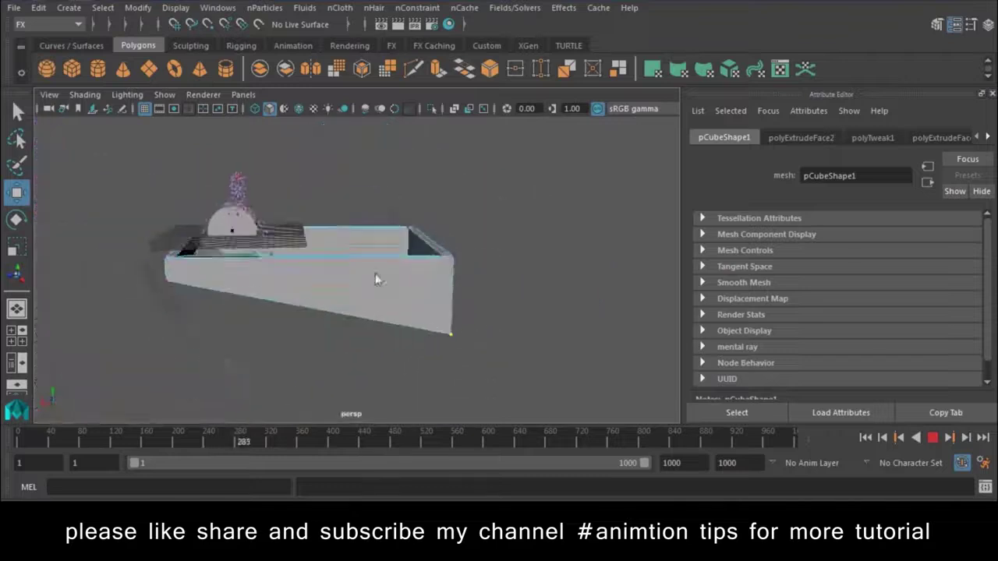
{"action": "mouse_move", "coordinate": [250, 198]}
{"action": "left_mouse_down", "text": "alt"}
{"action": "mouse_move", "coordinate": [407, 288]}
{"action": "mouse_move", "coordinate": [485, 377]}
{"action": "mouse_move", "coordinate": [465, 347]}
{"action": "left_mouse_up", "text": "alt"}
{"action": "right_click_drag", "start_coordinate": [466, 347], "coordinate": [533, 369], "text": "alt"}
{"action": "mouse_move", "coordinate": [532, 369]}
{"action": "left_mouse_down", "text": "alt"}
{"action": "mouse_move", "coordinate": [319, 326]}
{"action": "mouse_move", "coordinate": [417, 343]}
{"action": "left_mouse_up", "text": "alt"}
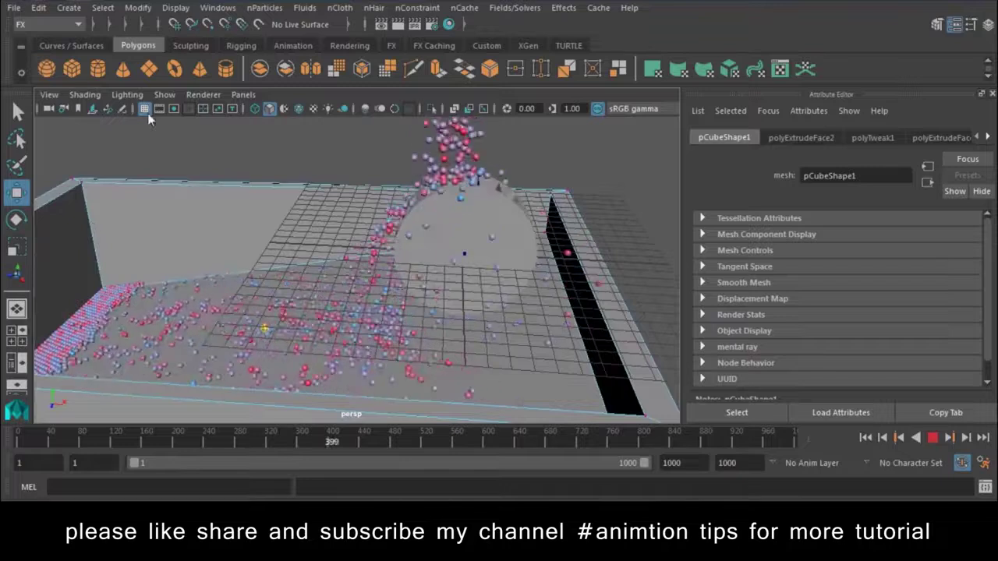
{"action": "mouse_move", "coordinate": [527, 299]}
{"action": "left_mouse_down", "text": "alt"}
{"action": "mouse_move", "coordinate": [324, 260]}
{"action": "mouse_move", "coordinate": [391, 256]}
{"action": "left_mouse_up", "text": "alt"}
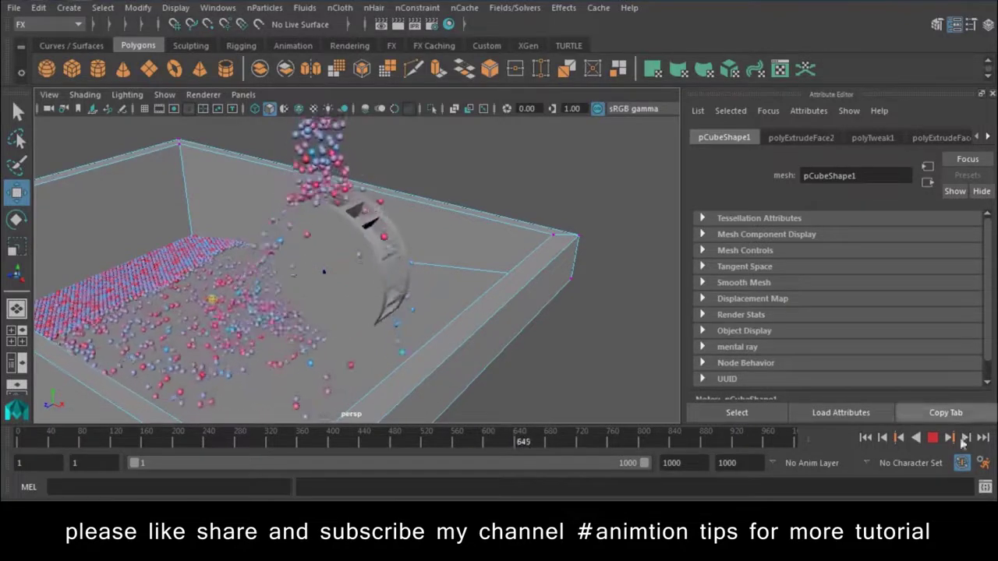
Stop the simulation around frame 658 and zoom the view out
{"action": "left_click", "coordinate": [934, 439]}
{"action": "mouse_move", "coordinate": [404, 398]}
{"action": "left_mouse_down", "text": "alt"}
{"action": "mouse_move", "coordinate": [270, 343]}
{"action": "mouse_move", "coordinate": [418, 361]}
{"action": "mouse_move", "coordinate": [408, 338]}
{"action": "mouse_move", "coordinate": [383, 338]}
{"action": "mouse_move", "coordinate": [363, 361]}
{"action": "mouse_move", "coordinate": [383, 370]}
{"action": "mouse_move", "coordinate": [308, 346]}
{"action": "mouse_move", "coordinate": [374, 359]}
{"action": "left_mouse_up", "text": "alt"}
{"action": "scroll", "coordinate": [383, 370], "scroll_direction": "down", "scroll_amount": 3}
{"action": "scroll", "coordinate": [377, 332], "scroll_direction": "down", "scroll_amount": 3}
{"action": "scroll", "coordinate": [386, 351], "scroll_direction": "down", "scroll_amount": 3}
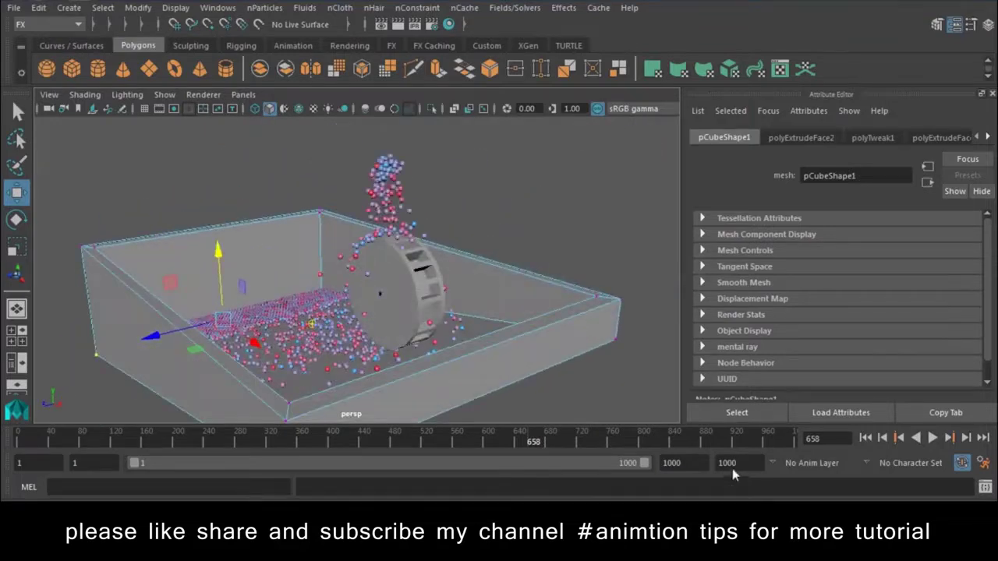
Start a new empty scene, discarding the particle scene without saving
{"action": "left_click", "coordinate": [14, 8]}
{"action": "left_click", "coordinate": [28, 34]}
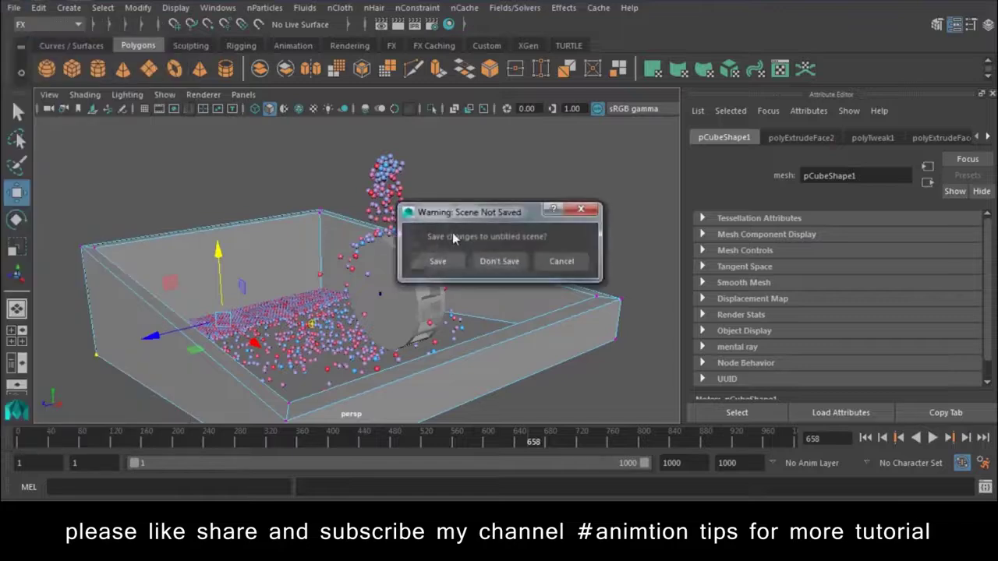
{"action": "left_click", "coordinate": [481, 265]}
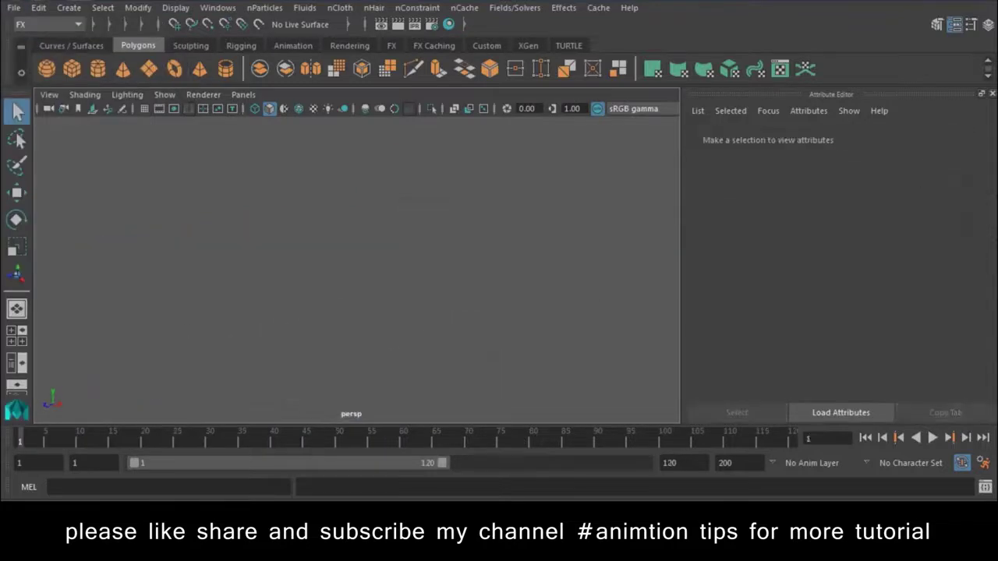
Draw a large polygon plane (pPlane1) across the grid and zoom in
{"action": "left_click", "coordinate": [151, 68]}
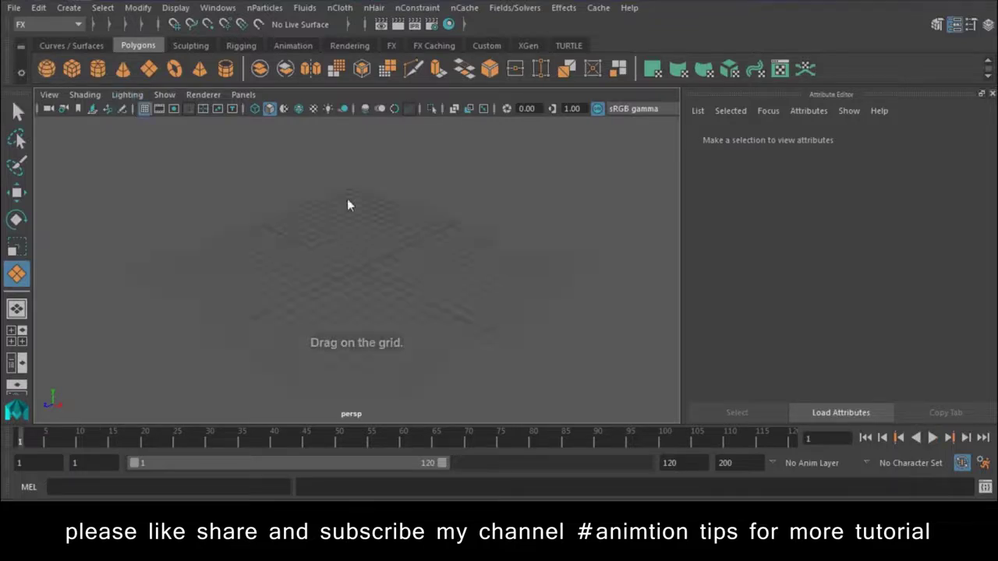
{"action": "left_click_drag", "start_coordinate": [362, 190], "coordinate": [352, 421]}
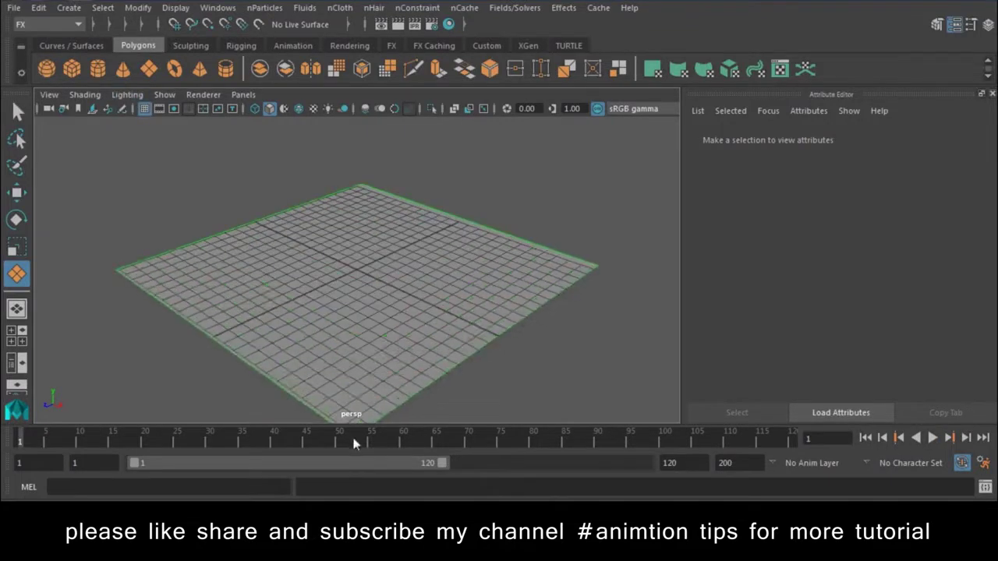
{"action": "scroll", "coordinate": [410, 364], "scroll_direction": "up", "scroll_amount": 2}
{"action": "scroll", "coordinate": [419, 365], "scroll_direction": "up", "scroll_amount": 3}
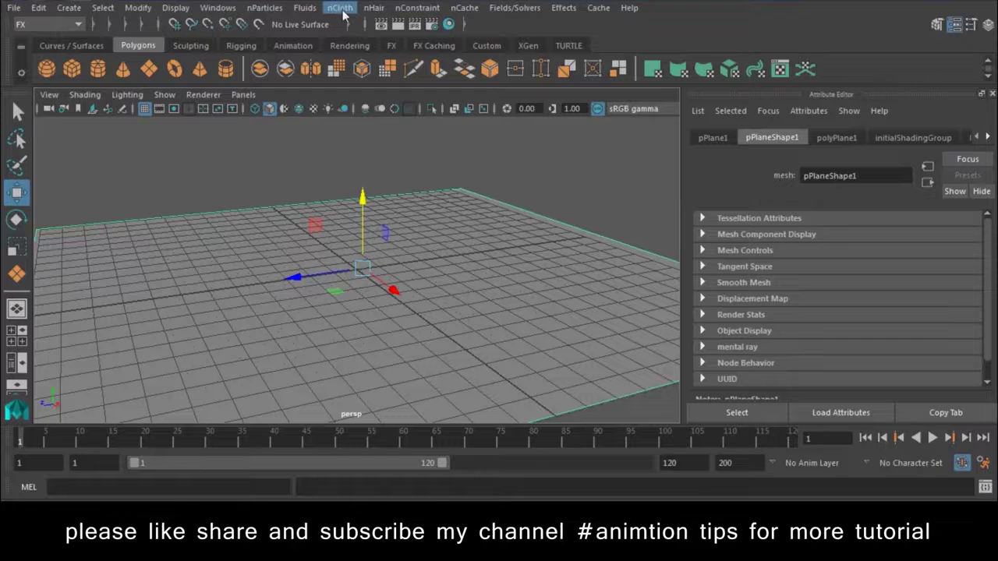
Switch to the Modeling menu set and slice a first Multi-Cut line across the plane
{"action": "left_click", "coordinate": [23, 25]}
{"action": "left_click", "coordinate": [36, 43]}
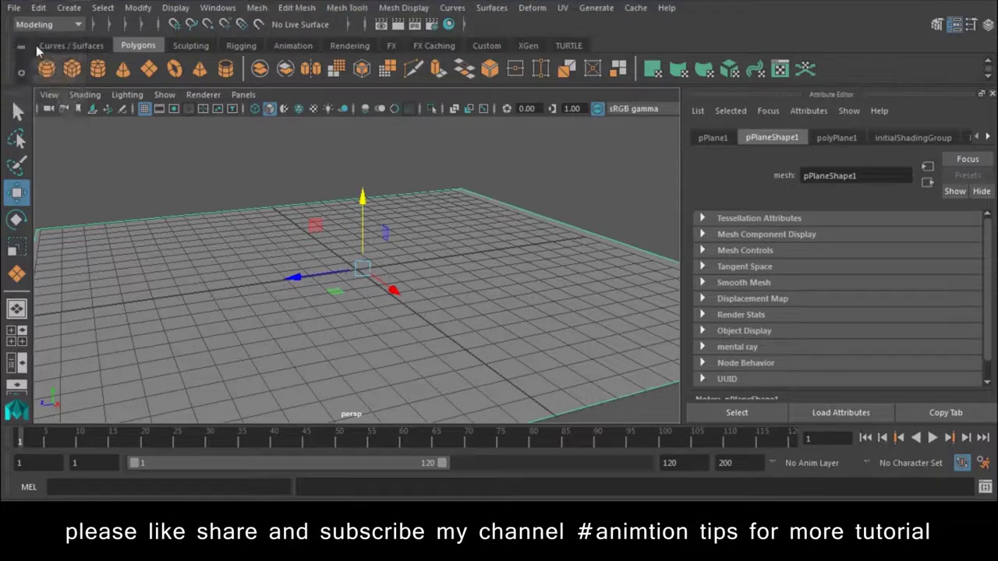
{"action": "left_click", "coordinate": [335, 10]}
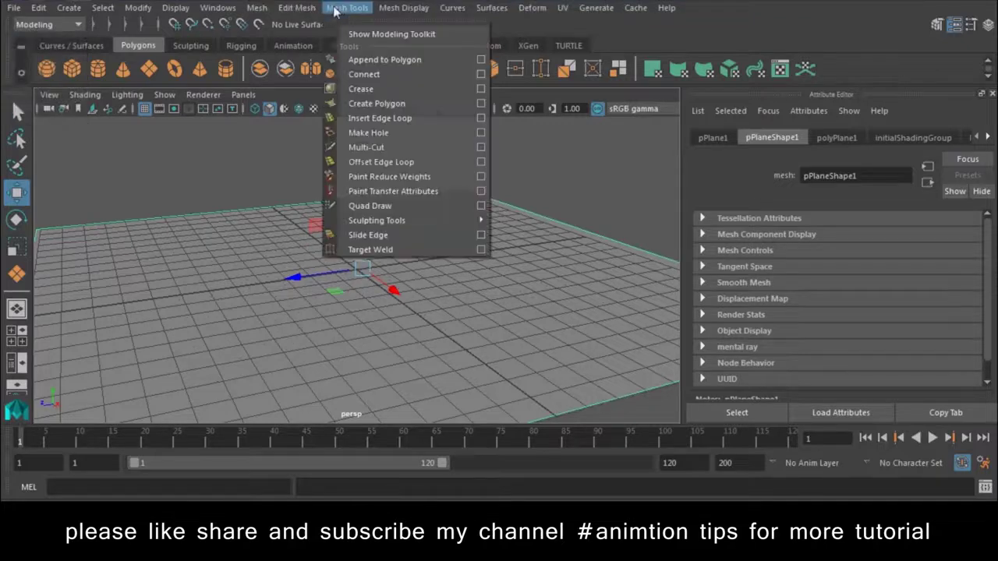
{"action": "left_click", "coordinate": [374, 147]}
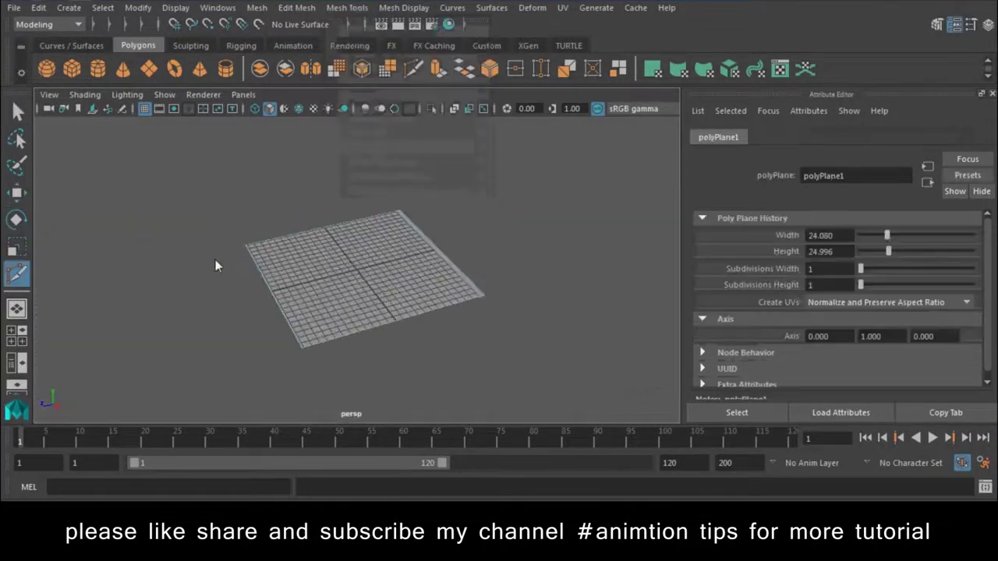
{"action": "left_click_drag", "start_coordinate": [371, 373], "coordinate": [370, 370]}
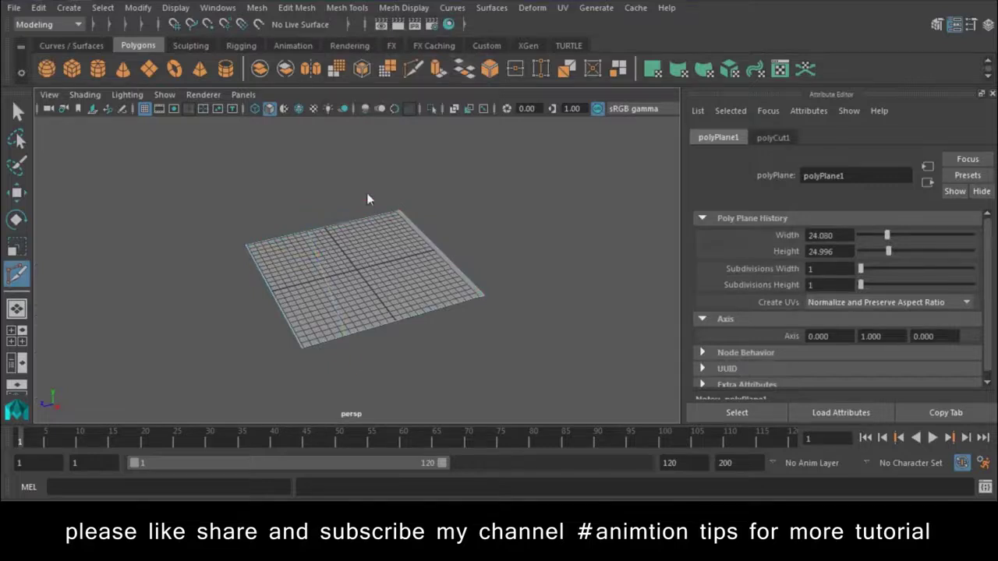
{"action": "left_click_drag", "start_coordinate": [243, 372], "coordinate": [344, 189], "text": "alt"}
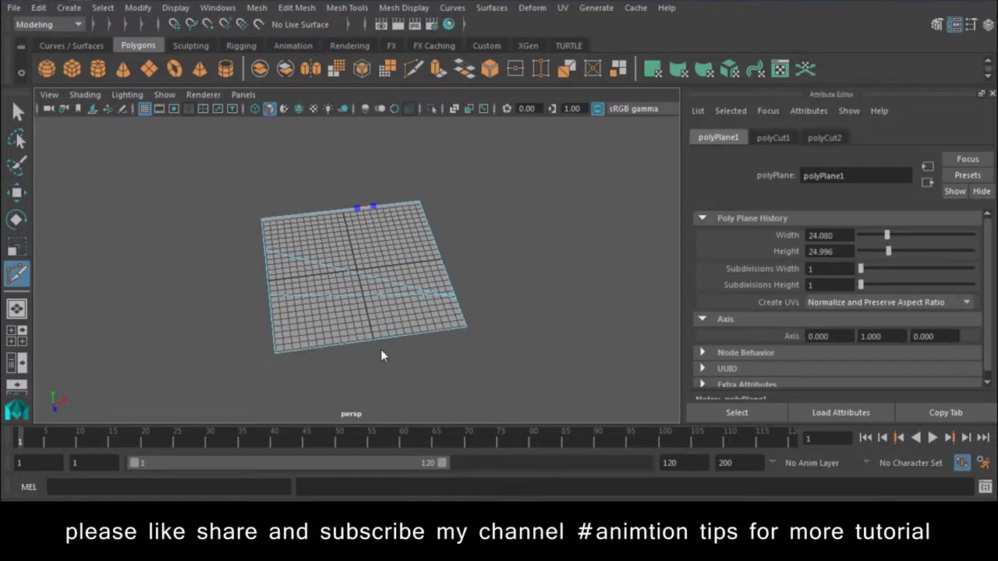
Reselect the plane and resume Multi-Cut, starting new cuts from its top edge
{"action": "key", "text": "w"}
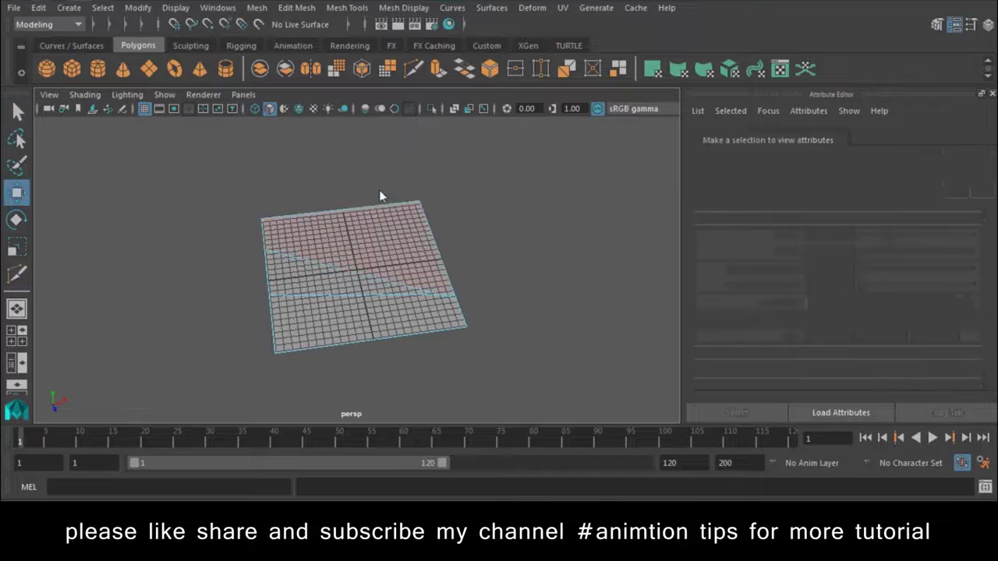
{"action": "right_click_drag", "start_coordinate": [379, 189], "coordinate": [455, 105]}
{"action": "left_click", "coordinate": [387, 275]}
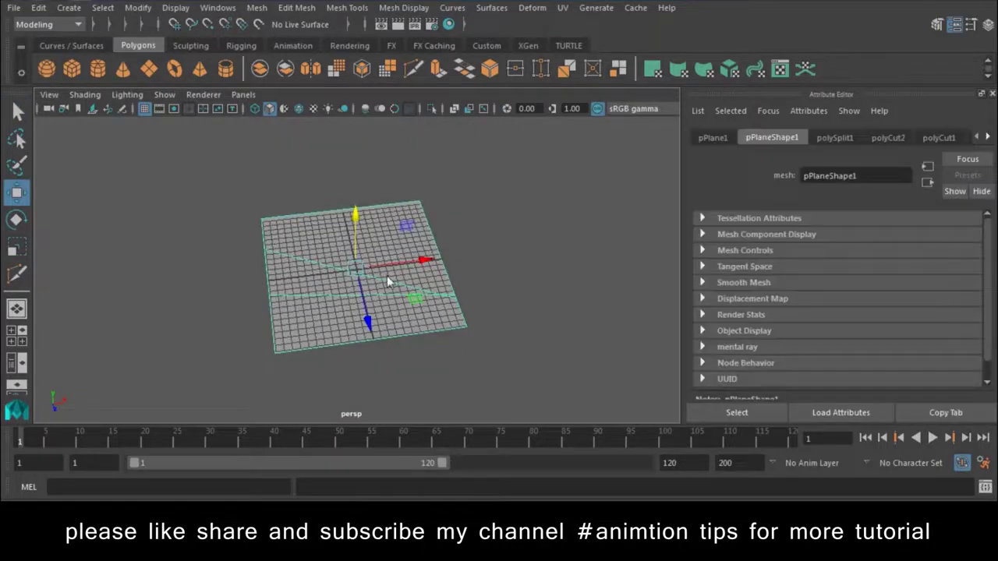
{"action": "key", "text": "ctrl+shift+x"}
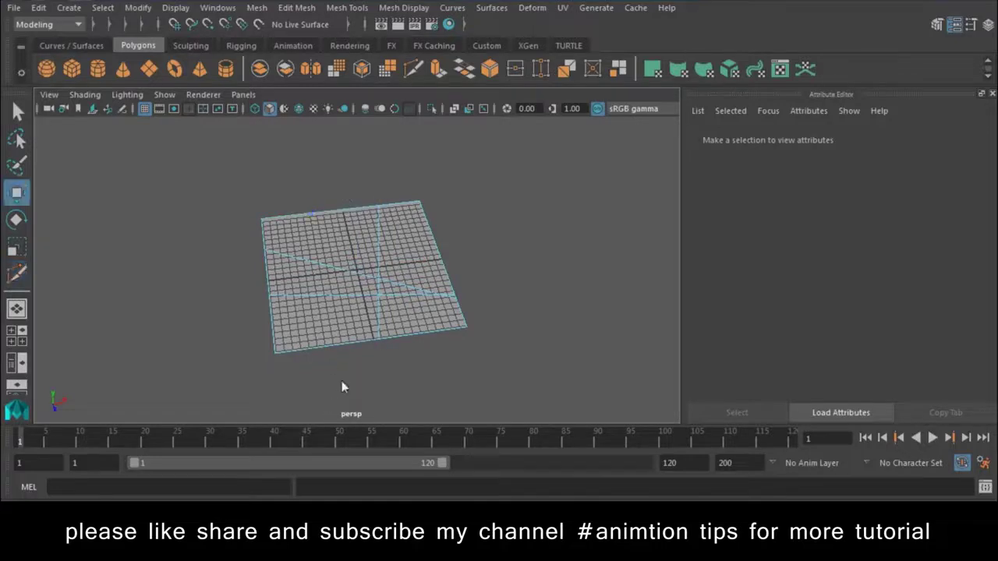
{"action": "left_click", "coordinate": [354, 208]}
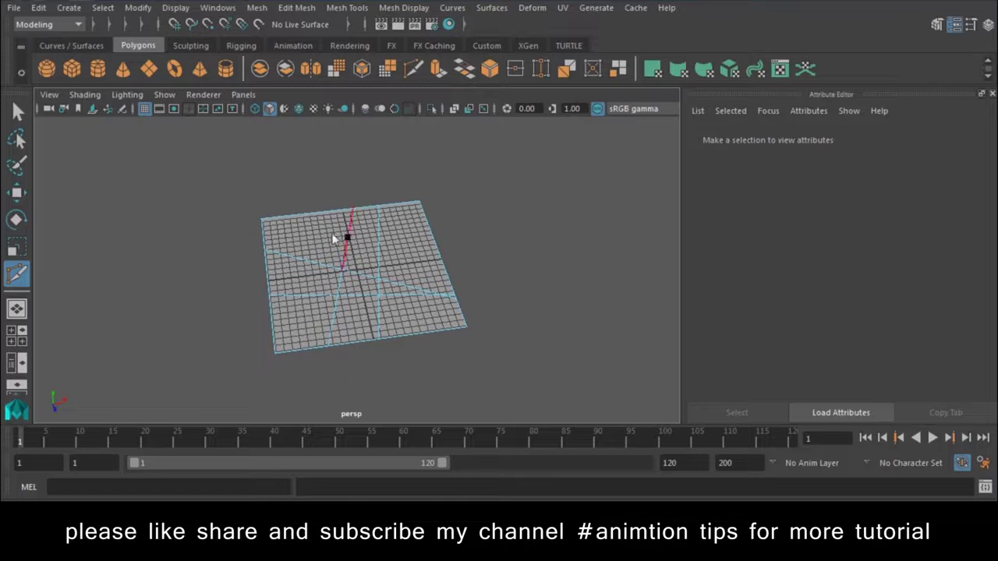
{"action": "left_click", "coordinate": [324, 203]}
Add more diagonal and horizontal cuts across the plane
{"action": "left_click_drag", "start_coordinate": [446, 184], "coordinate": [387, 371]}
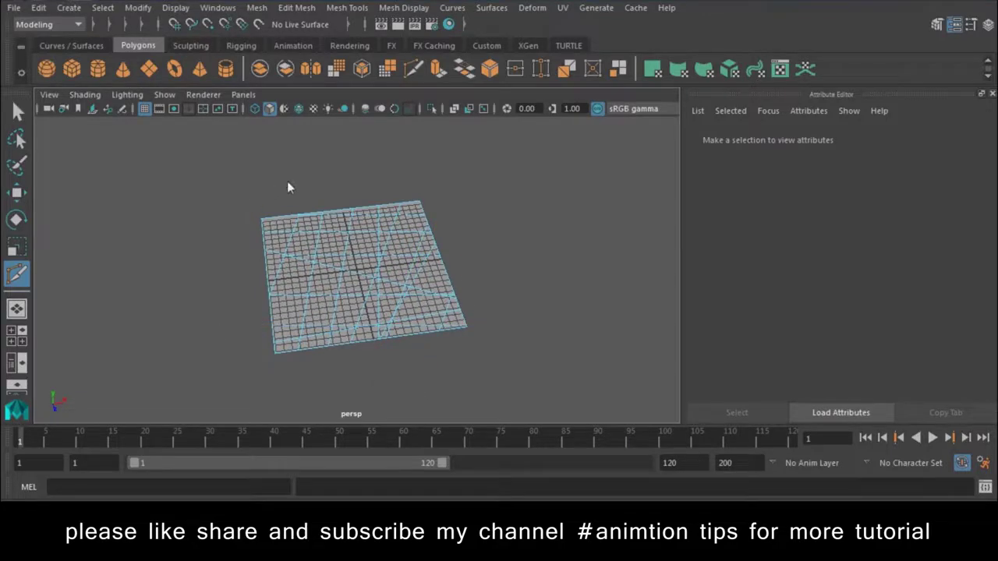
{"action": "key", "text": "ctrl+z"}
{"action": "left_click_drag", "start_coordinate": [531, 261], "coordinate": [162, 294]}
{"action": "key", "text": "w"}
Marquee-select all of the plane's vertices in Vertex mode and open Edit Mesh
{"action": "right_click_drag", "start_coordinate": [414, 267], "coordinate": [486, 143]}
{"action": "right_click_drag", "start_coordinate": [381, 212], "coordinate": [383, 288], "text": "alt"}
{"action": "left_click", "coordinate": [439, 219]}
{"action": "right_click_drag", "start_coordinate": [440, 219], "coordinate": [333, 206]}
{"action": "left_click_drag", "start_coordinate": [333, 206], "coordinate": [346, 192], "text": "alt"}
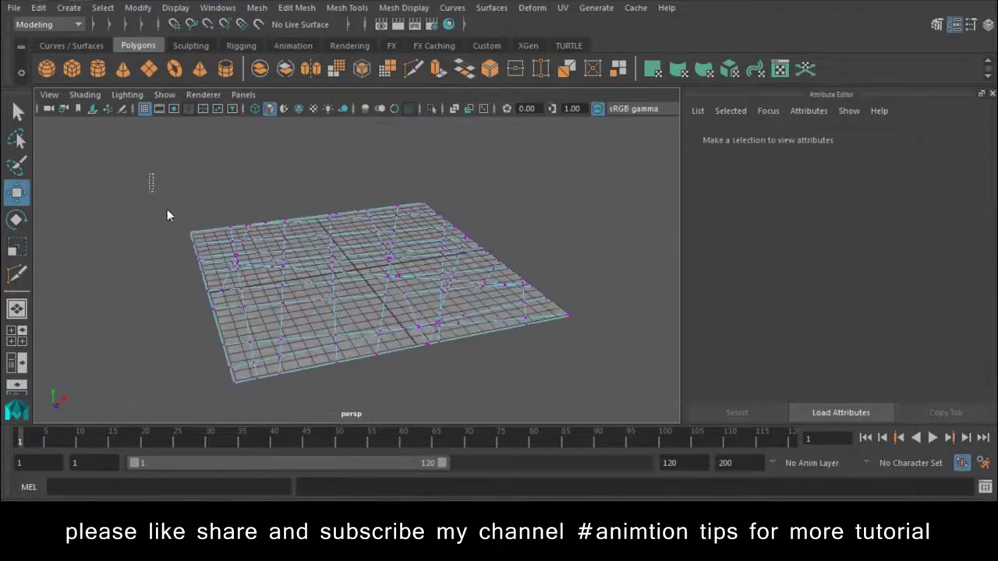
{"action": "left_click_drag", "start_coordinate": [167, 215], "coordinate": [680, 400]}
{"action": "left_click", "coordinate": [355, 11]}
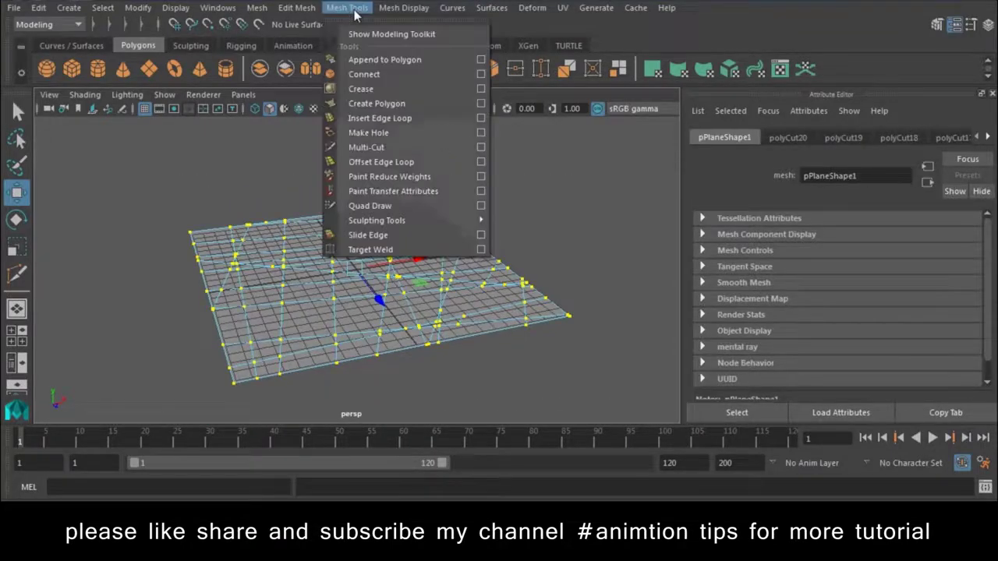
{"action": "mouse_move", "coordinate": [296, 8]}
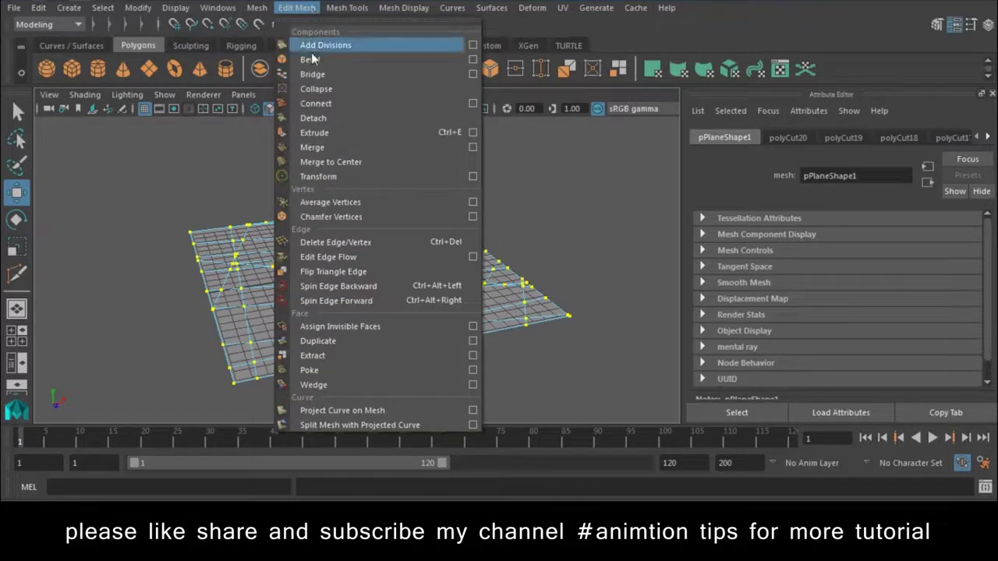
Detach the plane along its cuts and test it by lifting a face, then undo
{"action": "left_click", "coordinate": [315, 118]}
{"action": "right_click_drag", "start_coordinate": [447, 128], "coordinate": [449, 156]}
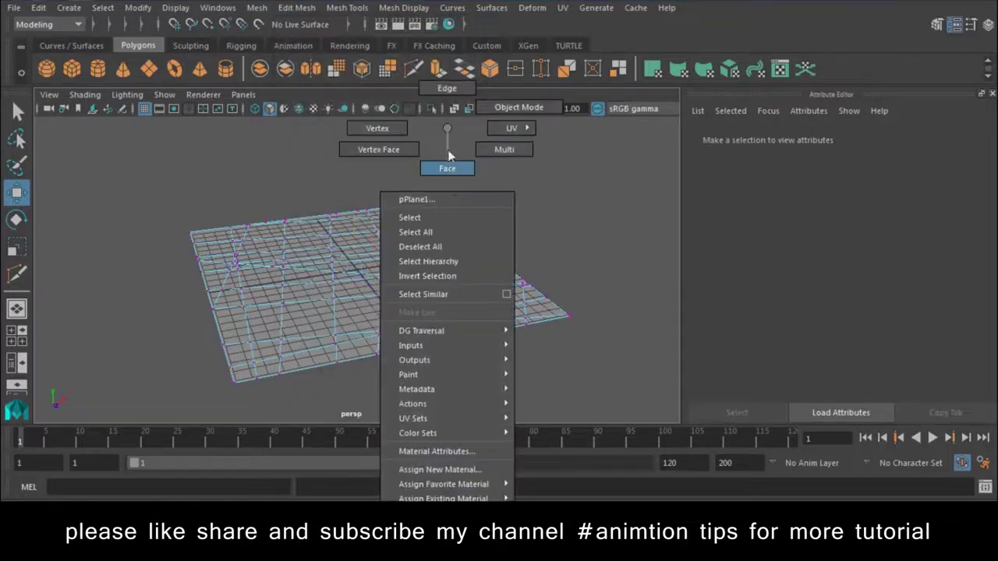
{"action": "left_click", "coordinate": [353, 309]}
{"action": "left_click_drag", "start_coordinate": [367, 248], "coordinate": [369, 197]}
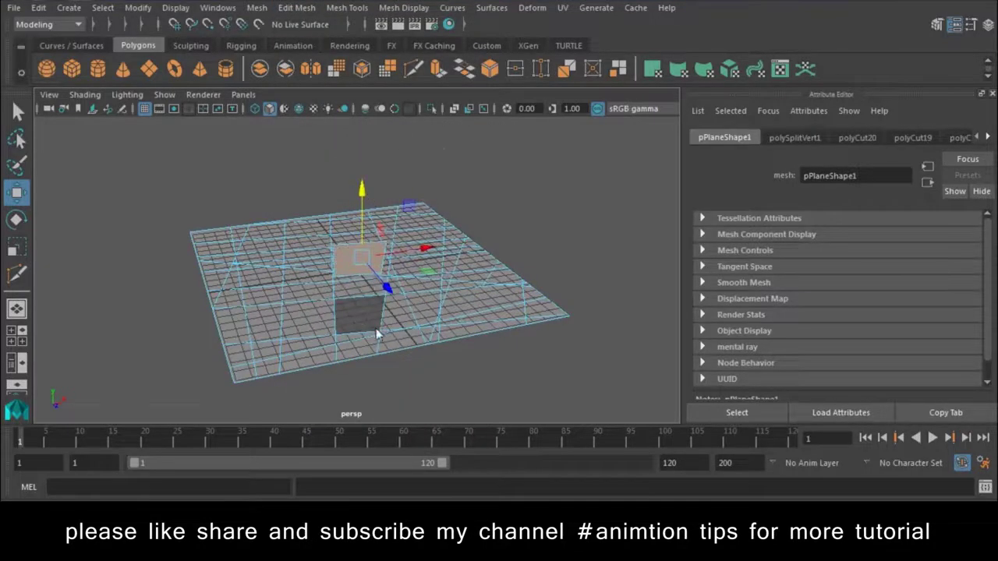
{"action": "left_click_drag", "start_coordinate": [376, 329], "coordinate": [481, 322], "text": "alt"}
{"action": "key", "text": "ctrl+z"}
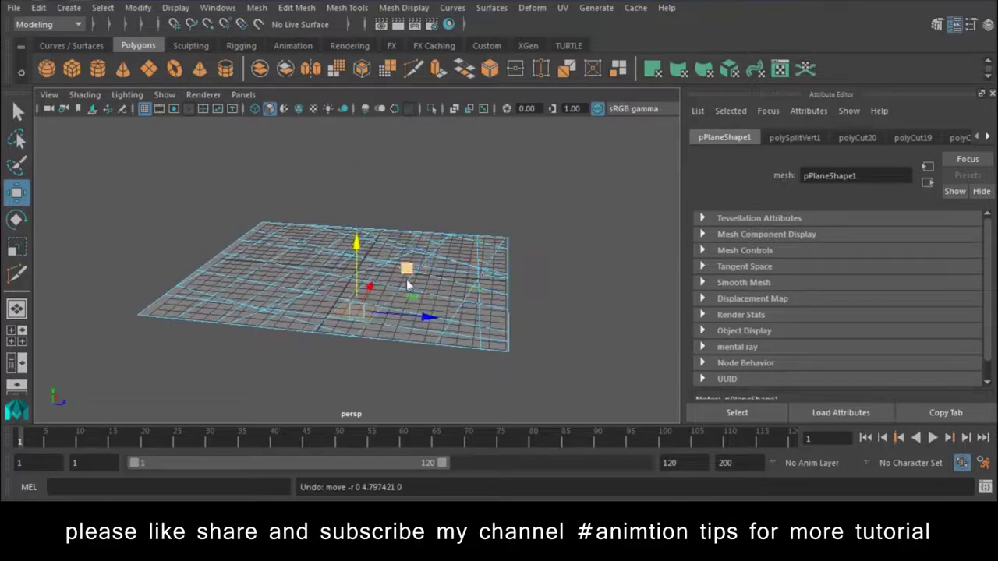
Extrude the whole plane's faces to give it a slight thickness
{"action": "right_click_drag", "start_coordinate": [448, 160], "coordinate": [515, 106]}
{"action": "left_click", "coordinate": [339, 296]}
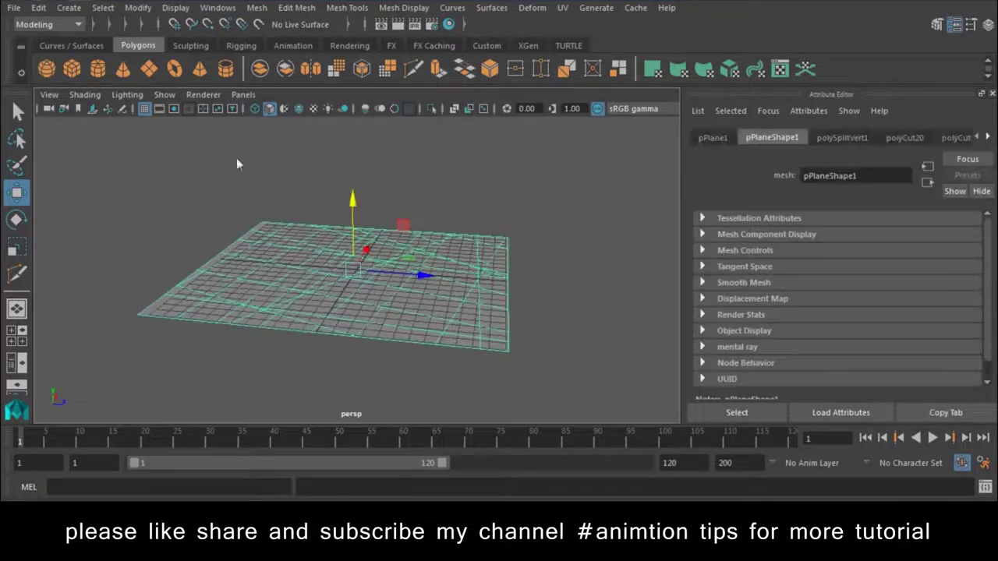
{"action": "left_click", "coordinate": [438, 70]}
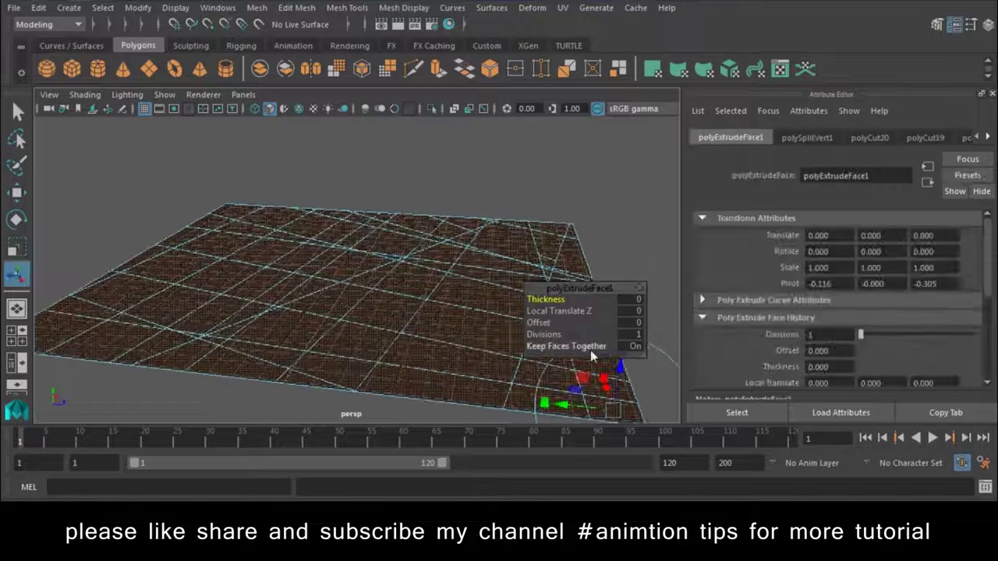
{"action": "left_click_drag", "start_coordinate": [438, 300], "coordinate": [443, 286]}
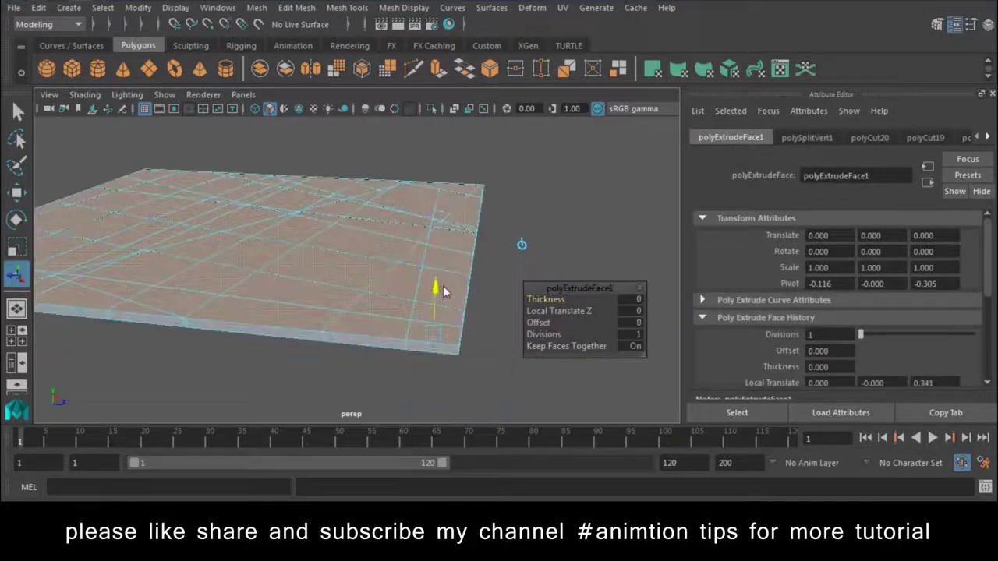
{"action": "mouse_move", "coordinate": [326, 128]}
{"action": "right_mouse_down"}
{"action": "mouse_move", "coordinate": [361, 194]}
{"action": "mouse_move", "coordinate": [399, 107]}
{"action": "right_mouse_up"}
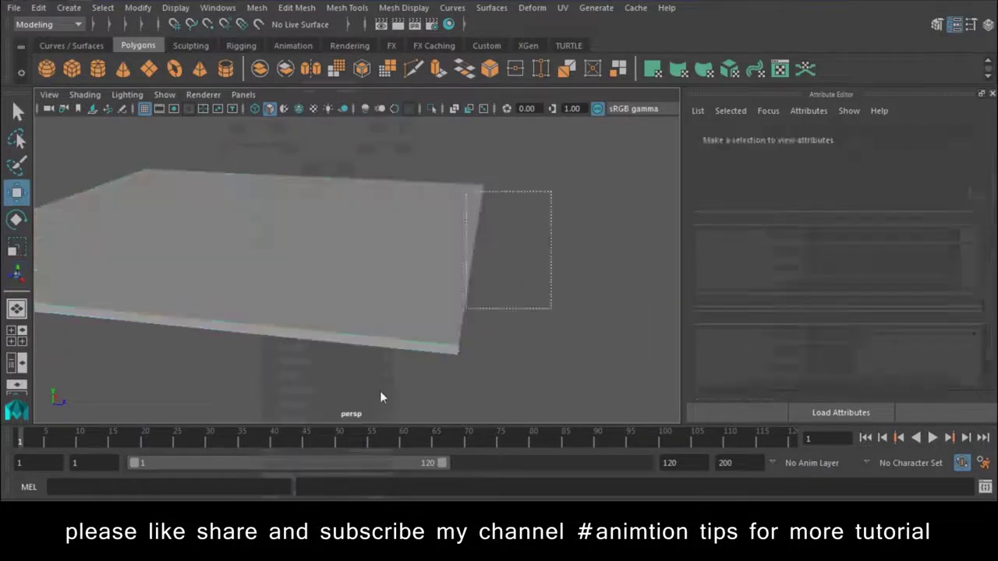
Delete the plane's construction history and reselect it
{"action": "left_click", "coordinate": [69, 10]}
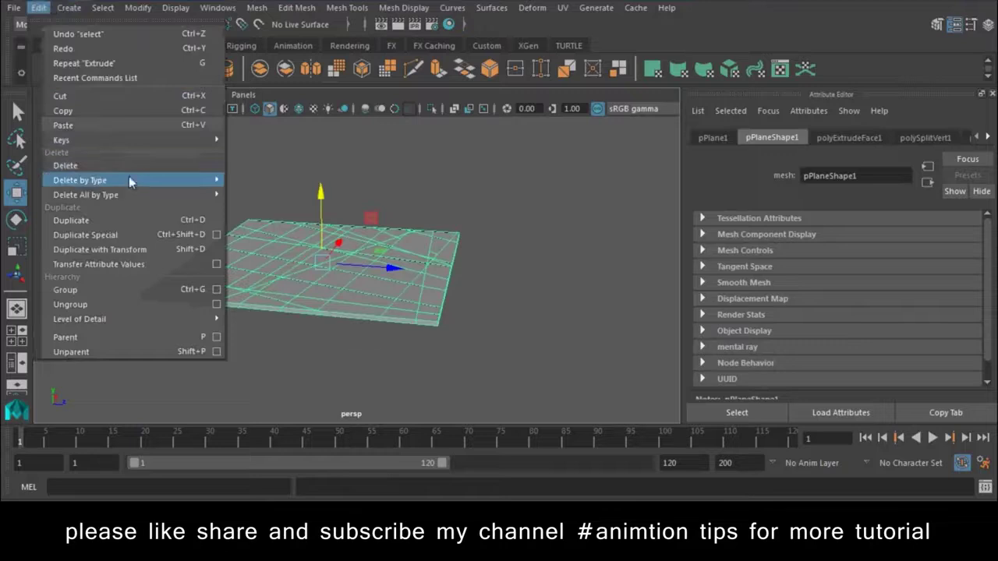
{"action": "left_click", "coordinate": [256, 190]}
{"action": "left_click", "coordinate": [256, 196]}
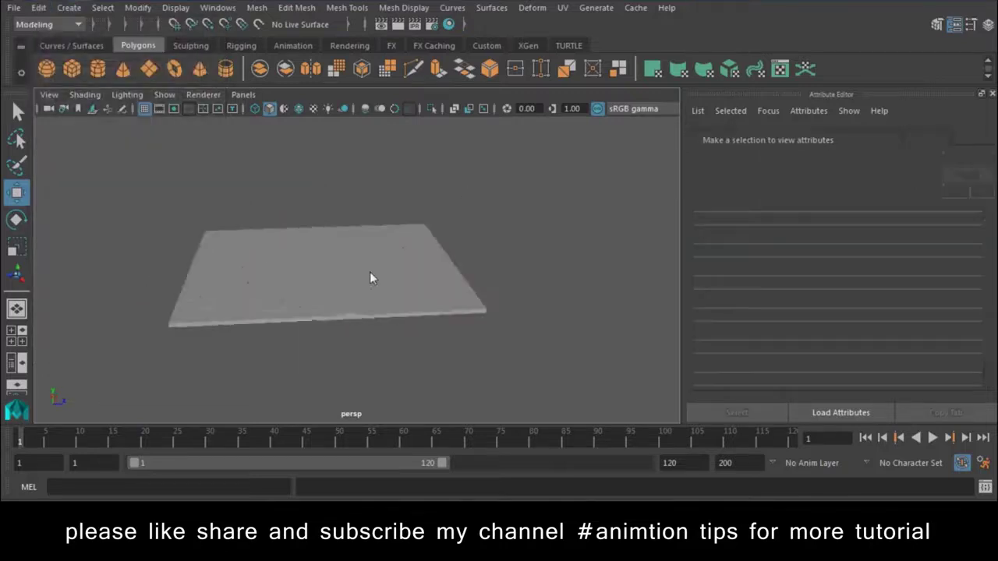
{"action": "left_click_drag", "start_coordinate": [369, 271], "coordinate": [267, 228], "text": "alt"}
{"action": "left_click", "coordinate": [390, 293]}
{"action": "left_click", "coordinate": [347, 8]}
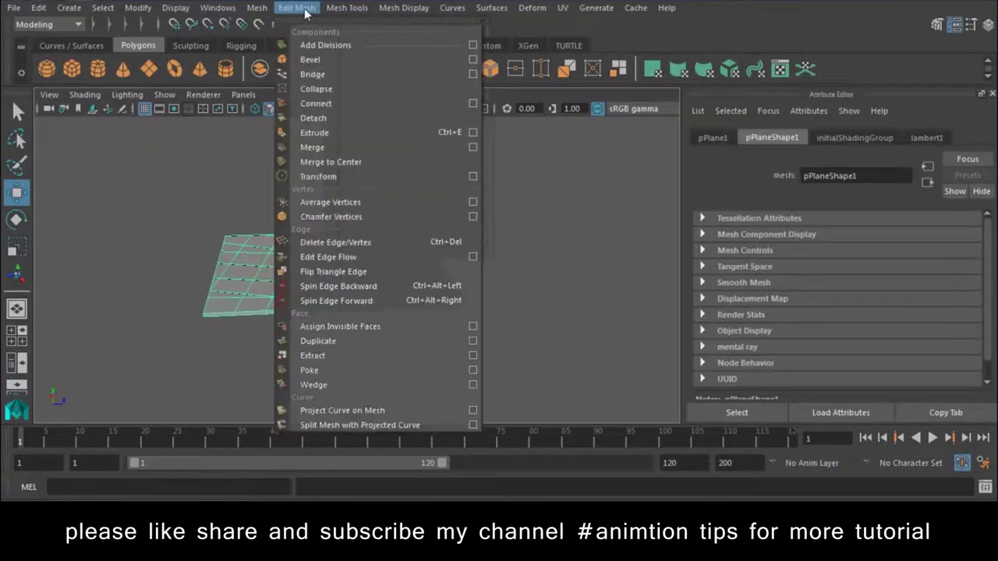
Switch to the FX menu set and convert the plane to nCloth
{"action": "left_click", "coordinate": [56, 24]}
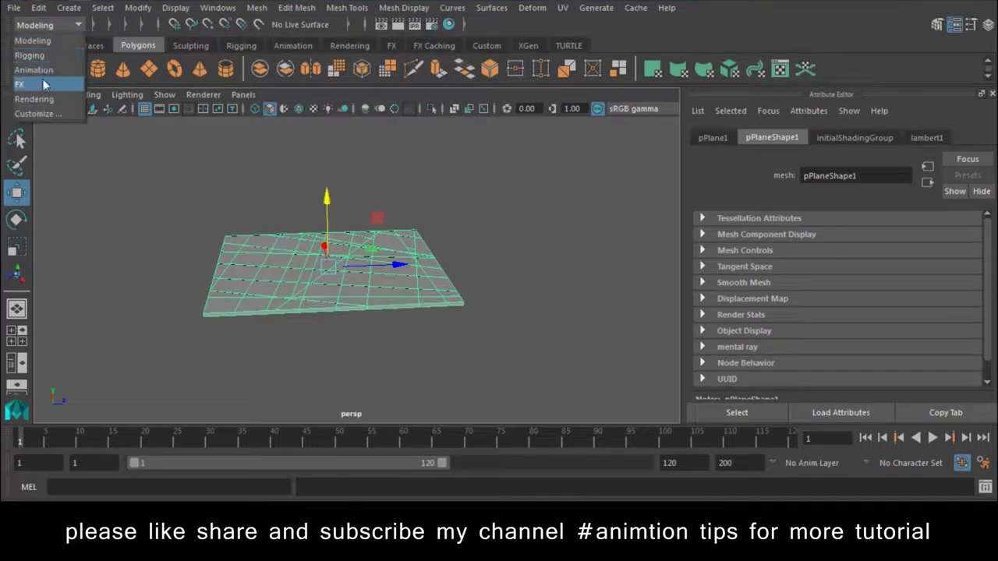
{"action": "left_click", "coordinate": [52, 82]}
{"action": "left_click", "coordinate": [340, 7]}
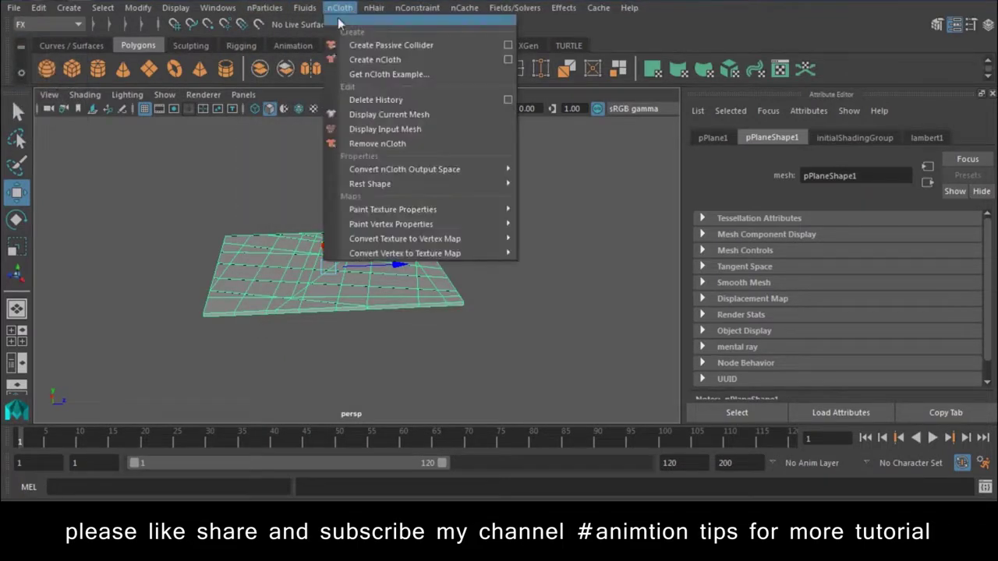
{"action": "left_click", "coordinate": [374, 58]}
Test-play the cloth, rewind to frame 1, and draw a larger polygon plane beneath it
{"action": "left_click", "coordinate": [932, 438]}
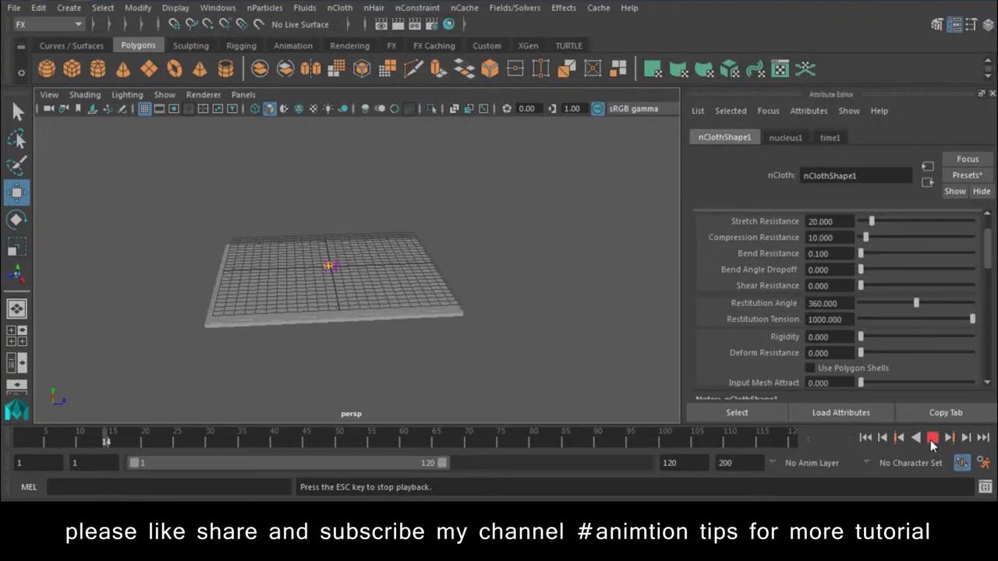
{"action": "left_click", "coordinate": [933, 438]}
{"action": "left_click", "coordinate": [866, 438]}
{"action": "left_click", "coordinate": [148, 69]}
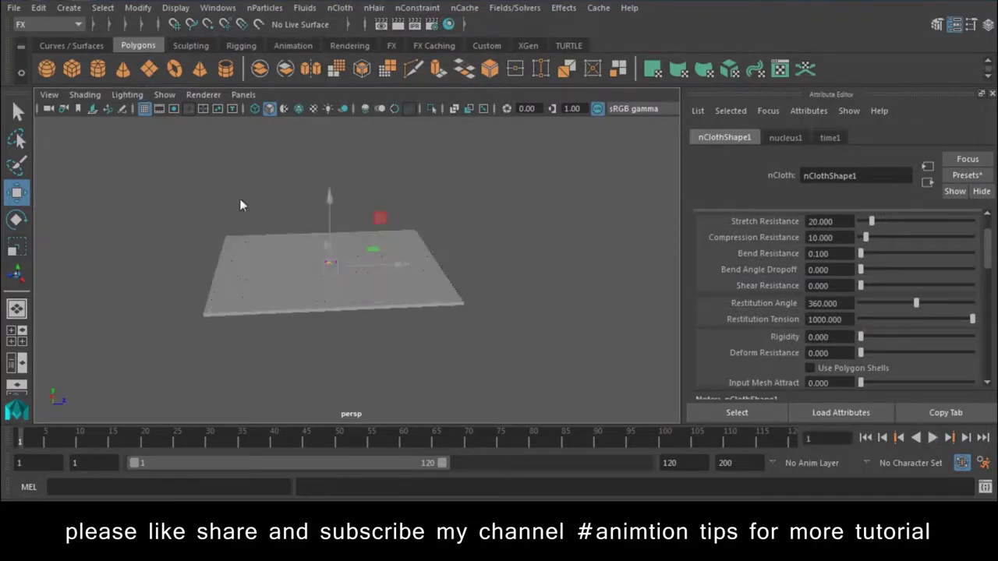
{"action": "mouse_move", "coordinate": [228, 245]}
{"action": "left_mouse_down"}
{"action": "mouse_move", "coordinate": [211, 262]}
{"action": "mouse_move", "coordinate": [183, 201]}
{"action": "mouse_move", "coordinate": [529, 349]}
{"action": "mouse_move", "coordinate": [525, 341]}
{"action": "left_mouse_up"}
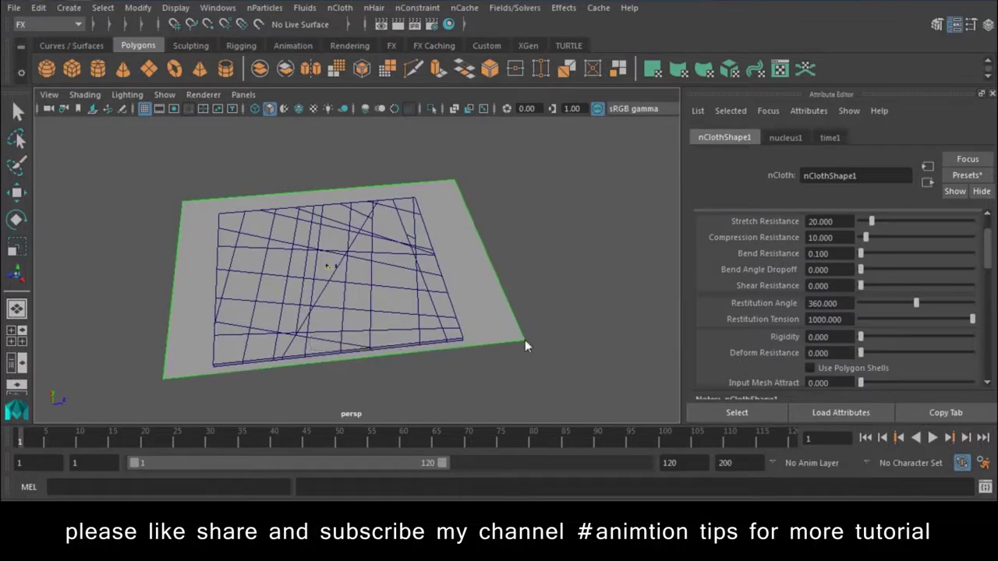
Add a small polygon sphere (pSphere1) and raise it high above the cloth and ground planes
{"action": "key", "text": "w"}
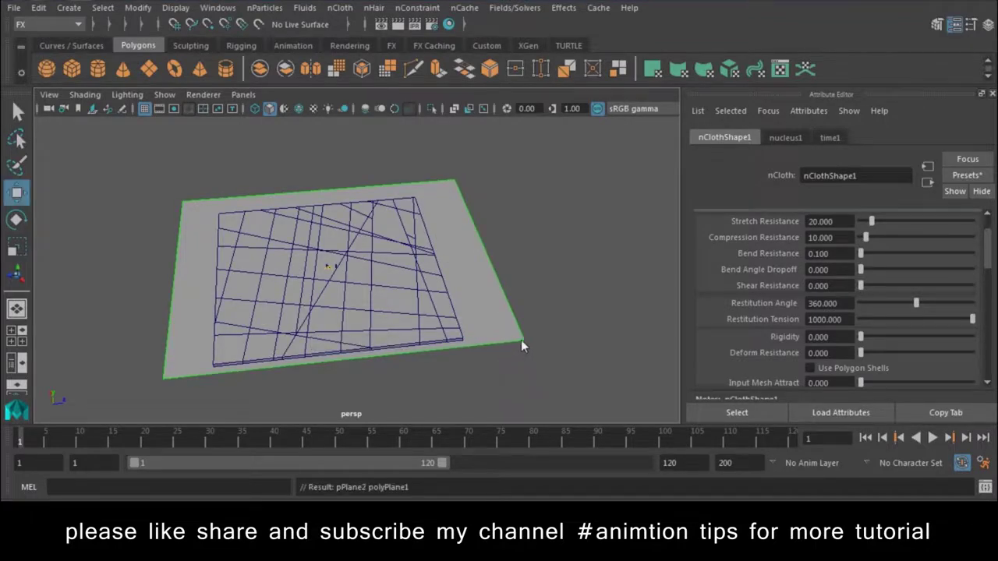
{"action": "mouse_move", "coordinate": [502, 355]}
{"action": "left_mouse_down", "text": "alt"}
{"action": "mouse_move", "coordinate": [595, 341]}
{"action": "mouse_move", "coordinate": [426, 350]}
{"action": "mouse_move", "coordinate": [462, 344]}
{"action": "left_mouse_up", "text": "alt"}
{"action": "left_click", "coordinate": [519, 341]}
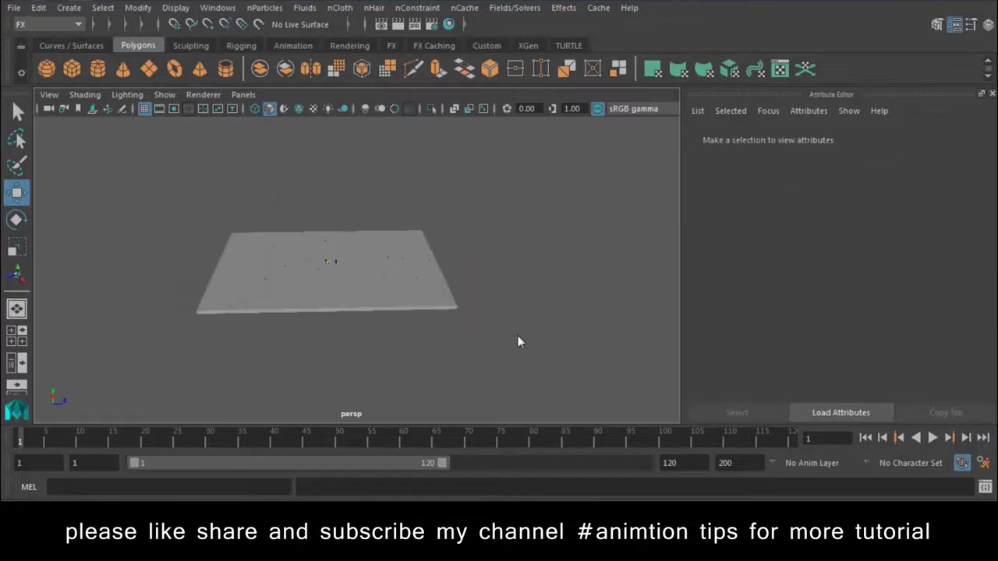
{"action": "left_click", "coordinate": [46, 68]}
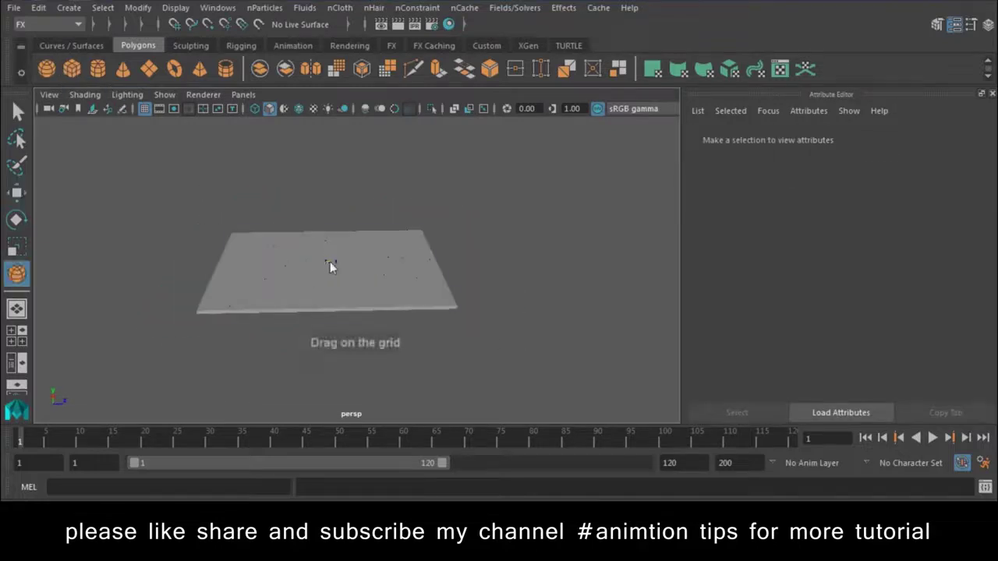
{"action": "left_click", "coordinate": [330, 261]}
{"action": "mouse_move", "coordinate": [336, 265]}
{"action": "left_mouse_down", "text": "alt"}
{"action": "mouse_move", "coordinate": [382, 329]}
{"action": "mouse_move", "coordinate": [351, 328]}
{"action": "left_mouse_up", "text": "alt"}
{"action": "mouse_move", "coordinate": [347, 234]}
{"action": "left_mouse_down"}
{"action": "mouse_move", "coordinate": [375, 107]}
{"action": "mouse_move", "coordinate": [388, 274]}
{"action": "mouse_move", "coordinate": [292, 197]}
{"action": "mouse_move", "coordinate": [328, 223]}
{"action": "mouse_move", "coordinate": [355, 176]}
{"action": "left_mouse_up"}
{"action": "left_click", "coordinate": [303, 182]}
{"action": "left_click_drag", "start_coordinate": [355, 176], "coordinate": [285, 240]}
{"action": "left_click", "coordinate": [340, 7]}
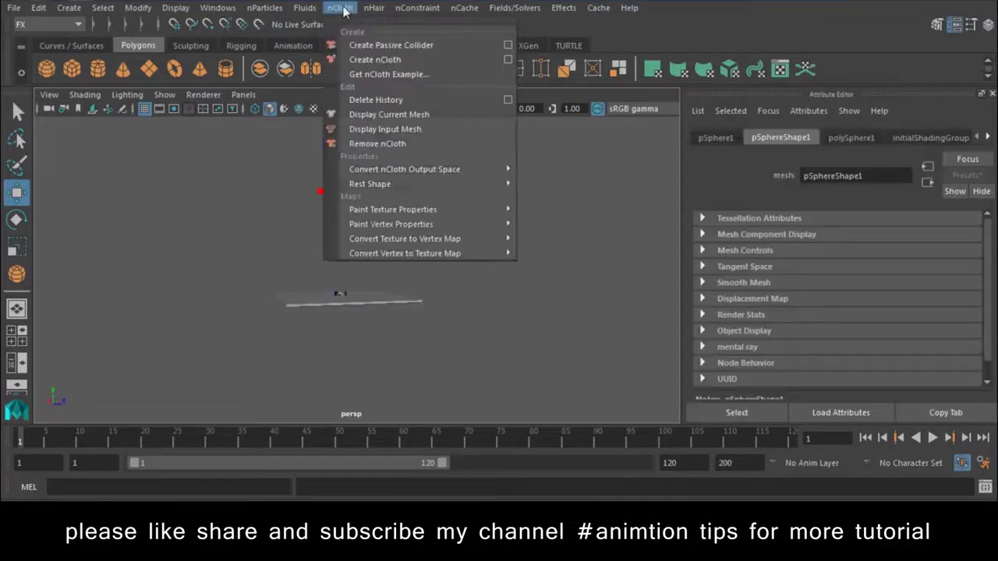
Make the sphere a passive collider and stop playback at frame 51
{"action": "left_click", "coordinate": [357, 46]}
{"action": "left_click", "coordinate": [989, 26]}
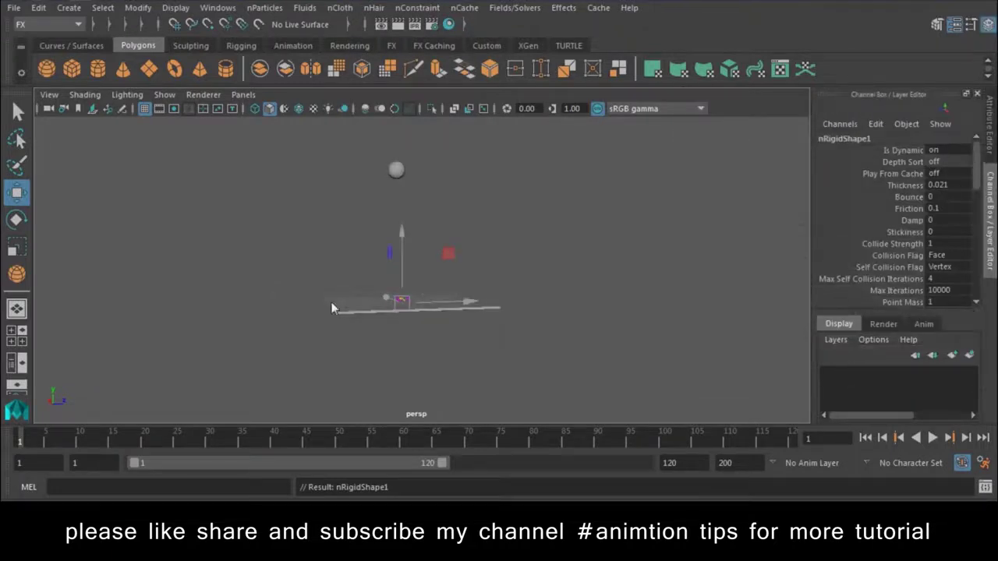
{"action": "key", "text": "alt+v"}
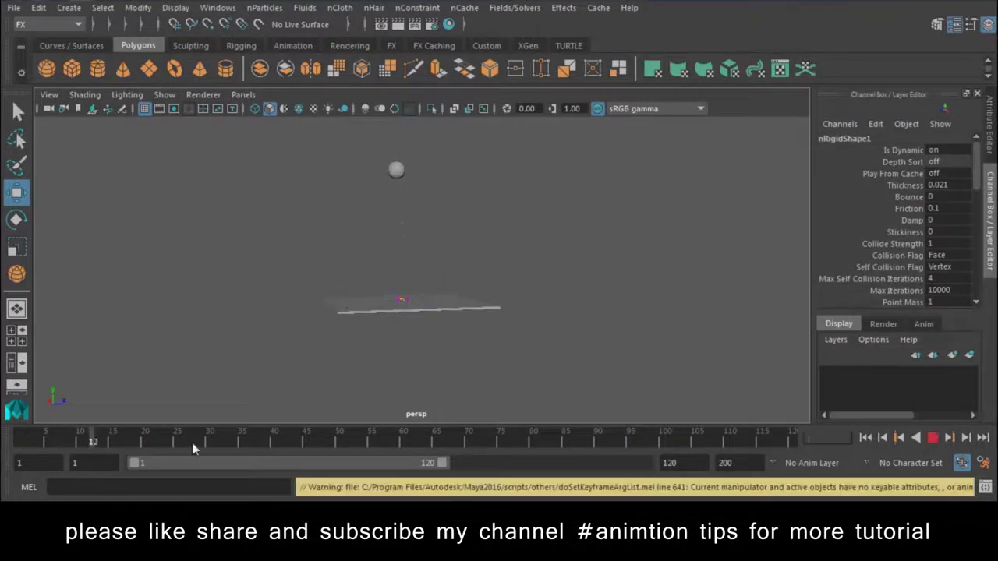
{"action": "key", "text": "alt+v"}
{"action": "key", "text": "ctrl+z"}
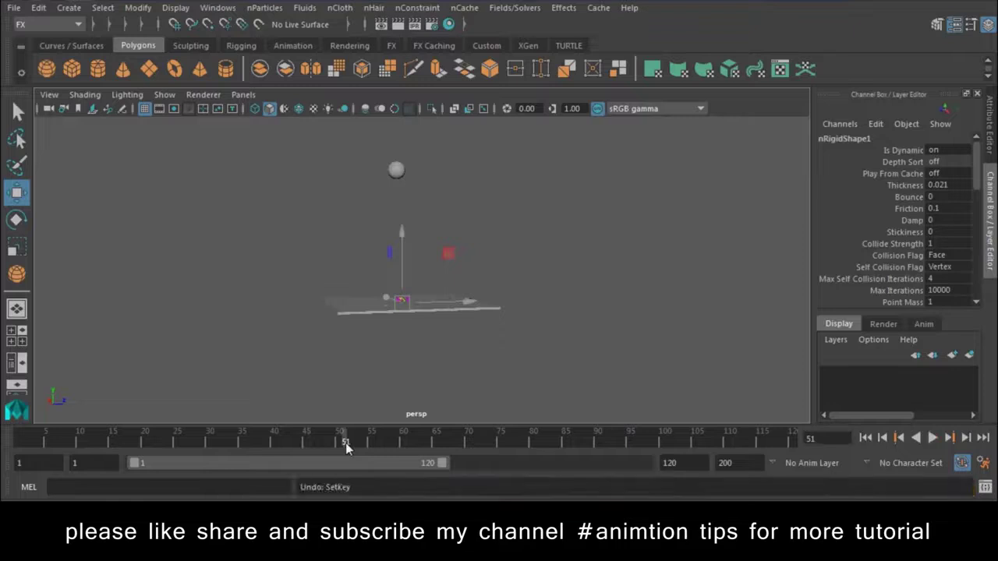
{"action": "key", "text": "ctrl+z"}
Key the sphere at frame 51, then move it far below the plane at frame 52
{"action": "key", "text": "s"}
{"action": "key", "text": "alt+period"}
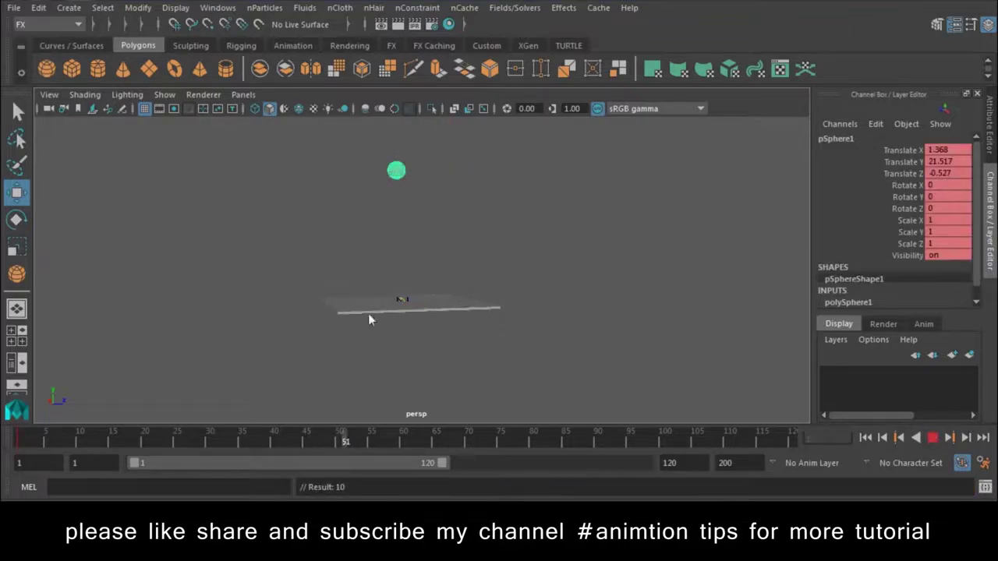
{"action": "left_click_drag", "start_coordinate": [401, 141], "coordinate": [386, 371]}
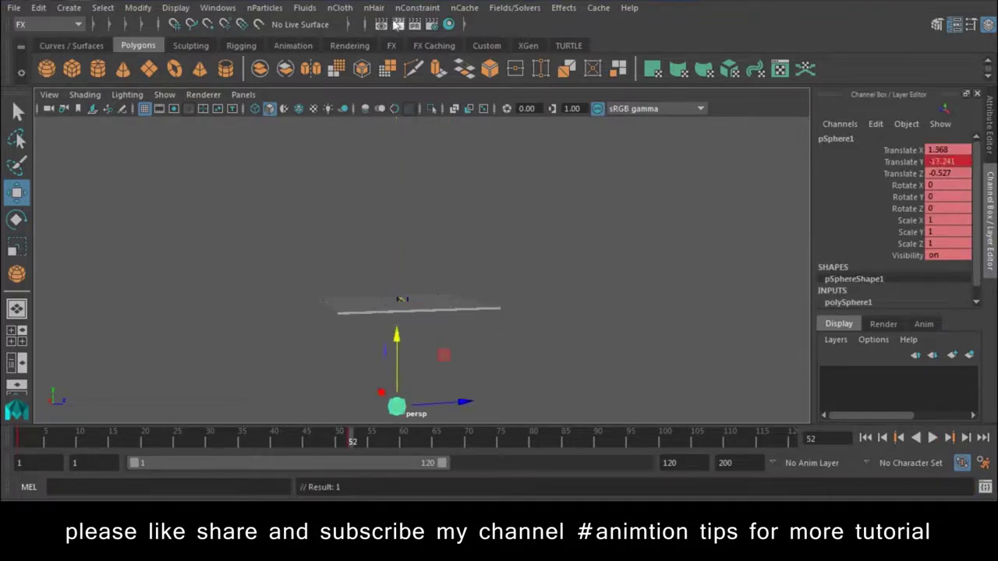
{"action": "left_click", "coordinate": [340, 8]}
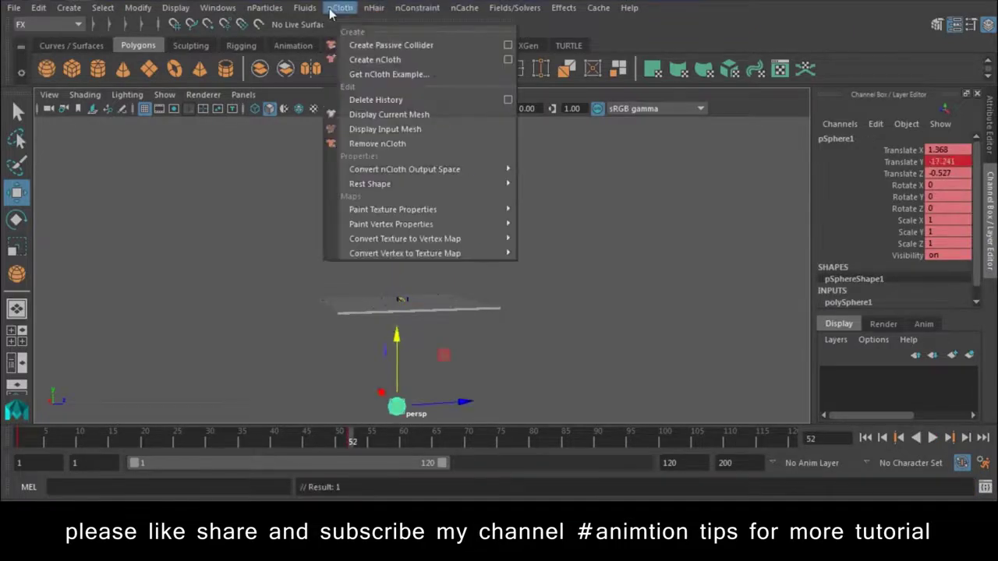
Make the keyframed sphere a passive collider, play the simulation, then rewind to frame 1
{"action": "left_click", "coordinate": [381, 42]}
{"action": "left_click", "coordinate": [866, 438]}
{"action": "left_click", "coordinate": [933, 437]}
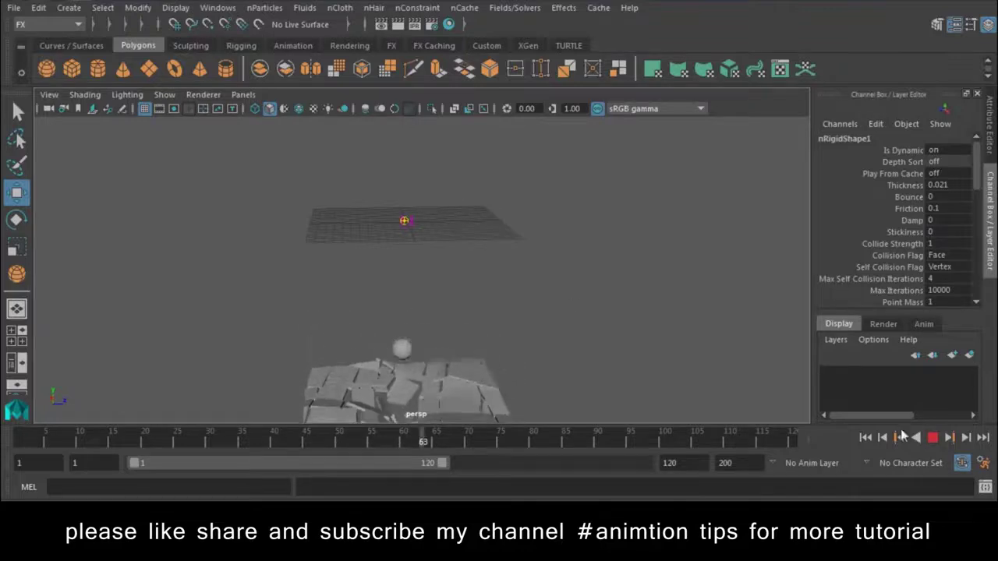
{"action": "left_click", "coordinate": [931, 440]}
{"action": "left_click", "coordinate": [867, 438]}
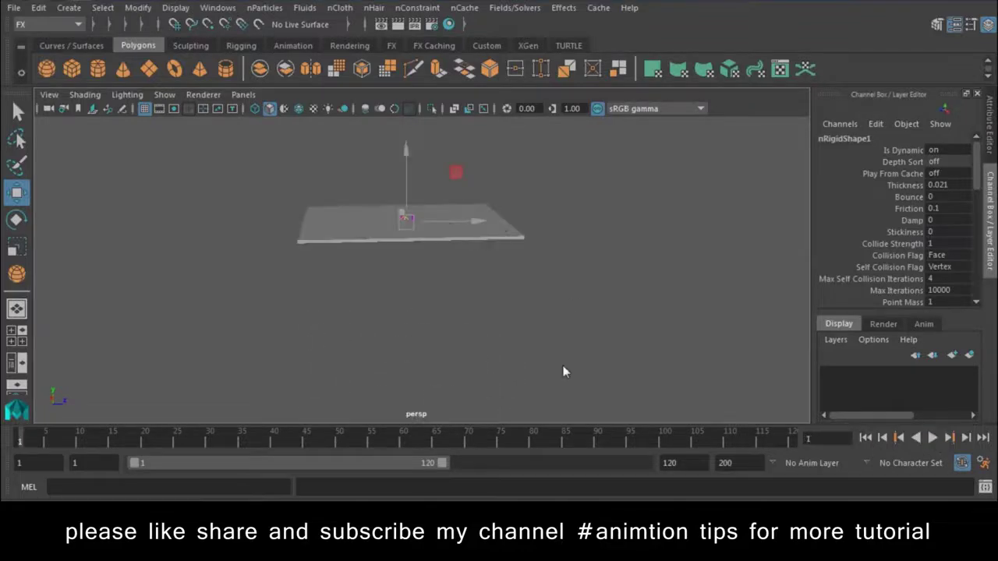
Set Gravity to 0 on the cloth's nucleus1 solver and play the simulation
{"action": "left_click", "coordinate": [504, 234]}
{"action": "left_click_drag", "start_coordinate": [504, 234], "coordinate": [537, 335], "text": "alt"}
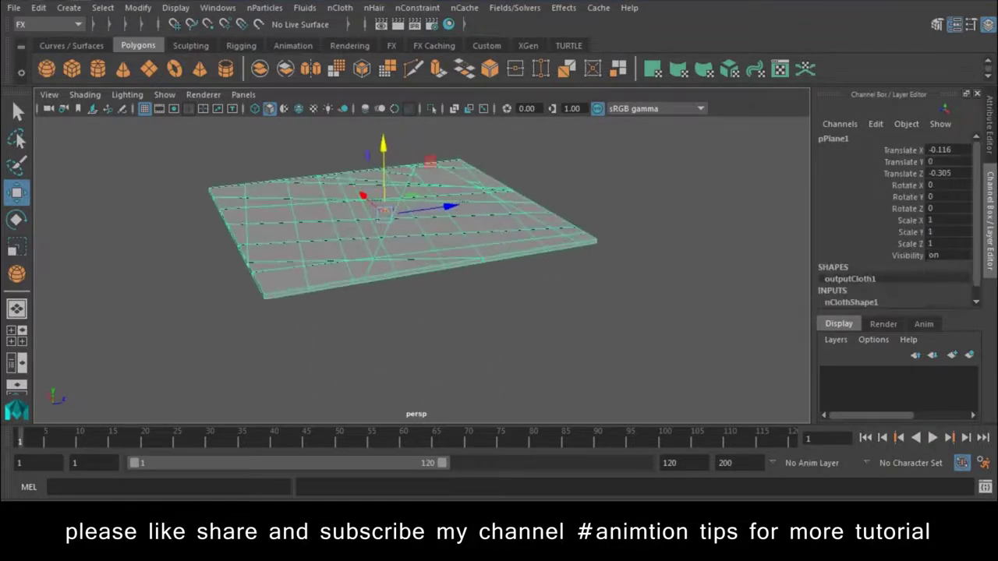
{"action": "left_click", "coordinate": [988, 131]}
{"action": "scroll", "coordinate": [831, 301], "scroll_direction": "up", "scroll_amount": 2}
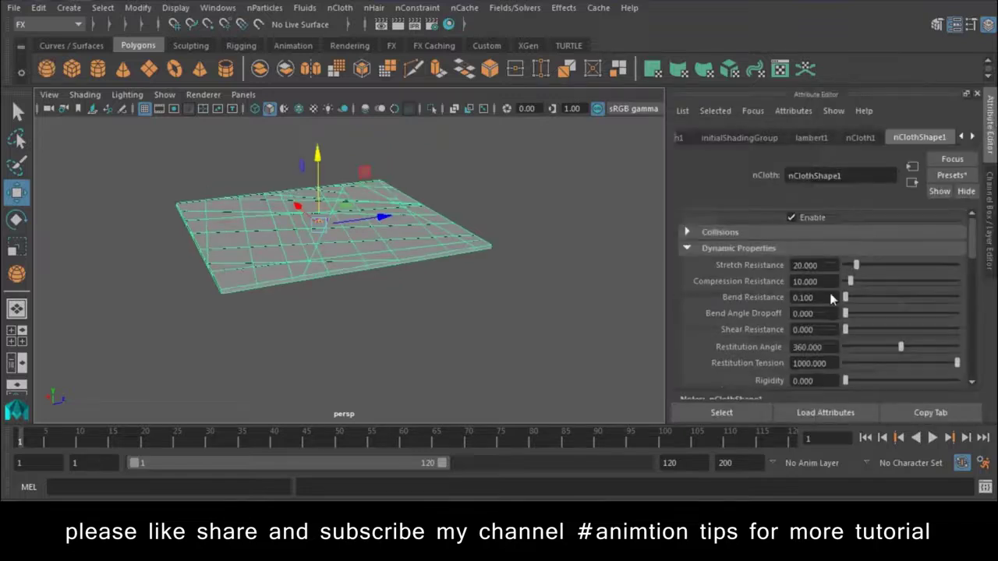
{"action": "left_click", "coordinate": [973, 138]}
{"action": "left_click", "coordinate": [889, 138]}
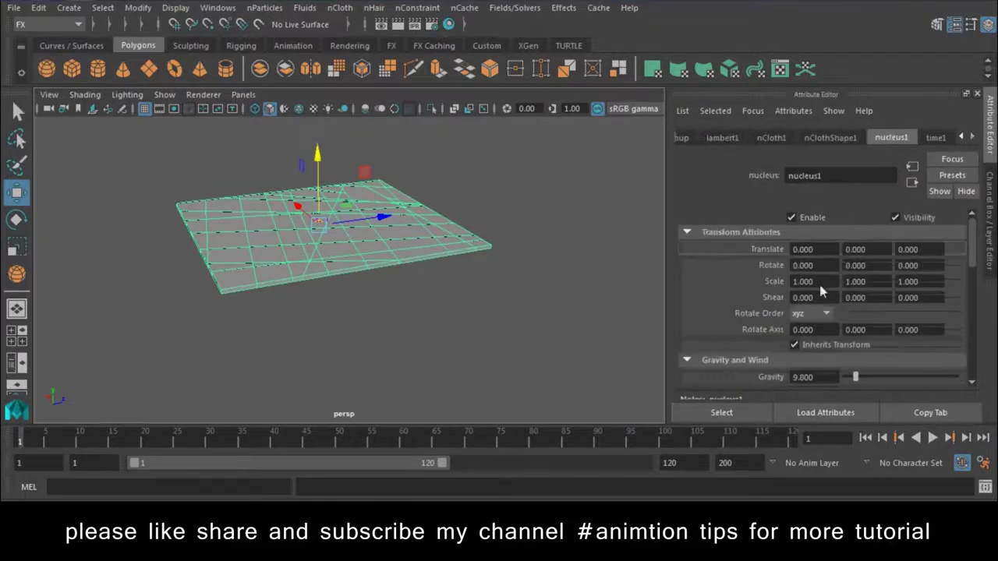
{"action": "scroll", "coordinate": [833, 338], "scroll_direction": "down", "scroll_amount": 1}
{"action": "left_click_drag", "start_coordinate": [856, 333], "coordinate": [840, 333]}
{"action": "left_click", "coordinate": [932, 438]}
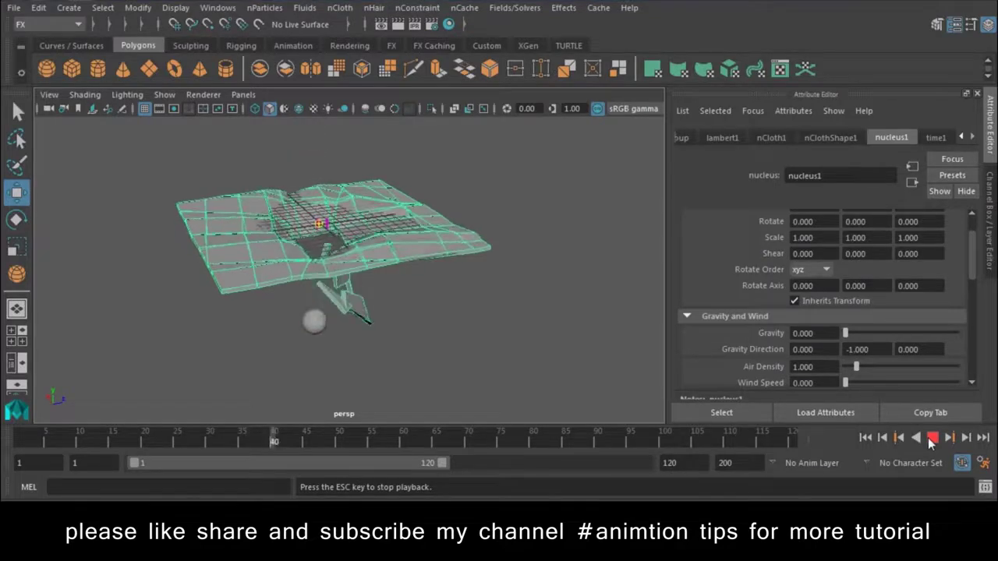
Stop playback at frame 51 and inspect the scattered cloth pieces from several angles
{"action": "left_click", "coordinate": [932, 438]}
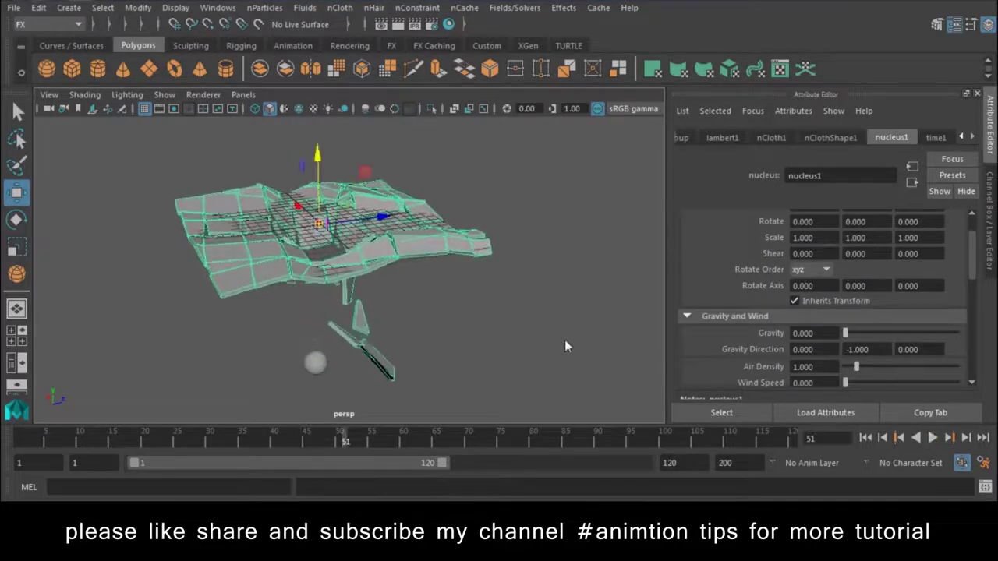
{"action": "left_click_drag", "start_coordinate": [561, 337], "coordinate": [433, 319], "text": "alt"}
{"action": "mouse_move", "coordinate": [477, 437]}
{"action": "left_mouse_down", "text": "alt"}
{"action": "mouse_move", "coordinate": [513, 366]}
{"action": "mouse_move", "coordinate": [366, 388]}
{"action": "left_mouse_up", "text": "alt"}
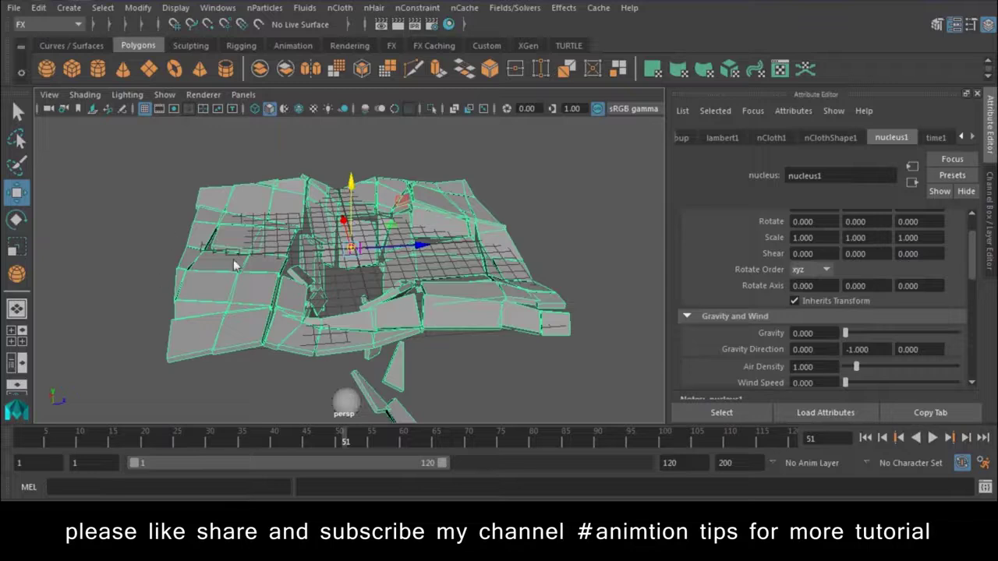
{"action": "right_click_drag", "start_coordinate": [421, 380], "coordinate": [251, 289], "text": "alt"}
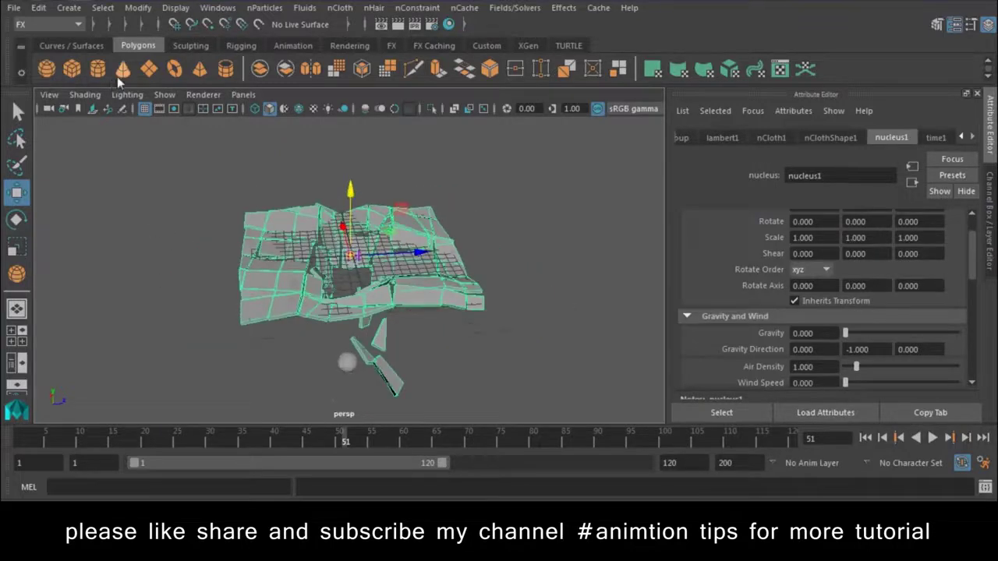
Draw a large polygon plane and move it down beneath the torn cloth as ground
{"action": "right_click_drag", "start_coordinate": [340, 223], "coordinate": [218, 212], "text": "shift"}
{"action": "mouse_move", "coordinate": [224, 206]}
{"action": "left_mouse_down"}
{"action": "mouse_move", "coordinate": [534, 331]}
{"action": "mouse_move", "coordinate": [420, 364]}
{"action": "left_mouse_up"}
{"action": "key", "text": "w"}
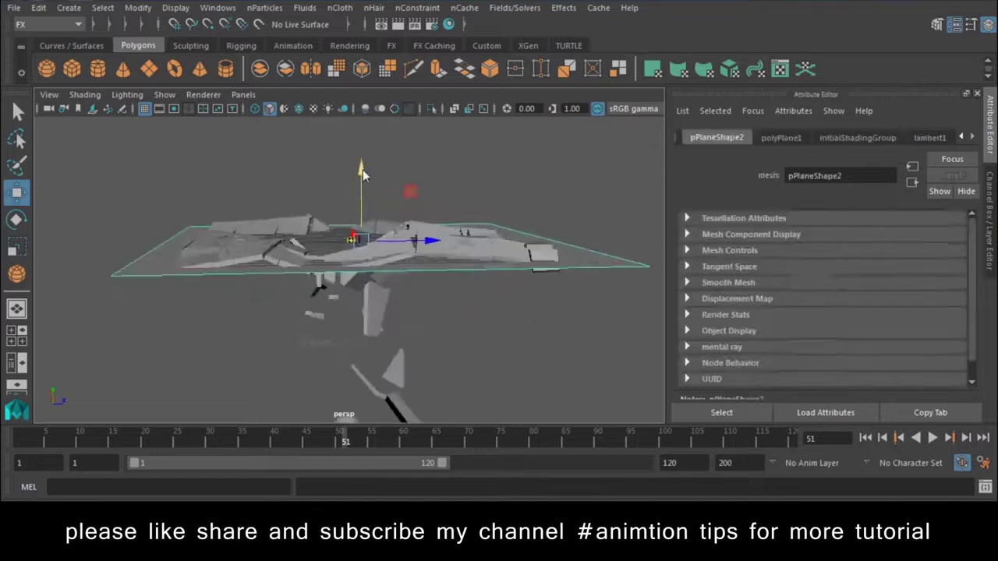
{"action": "left_click_drag", "start_coordinate": [362, 169], "coordinate": [360, 122]}
{"action": "left_click", "coordinate": [335, 8]}
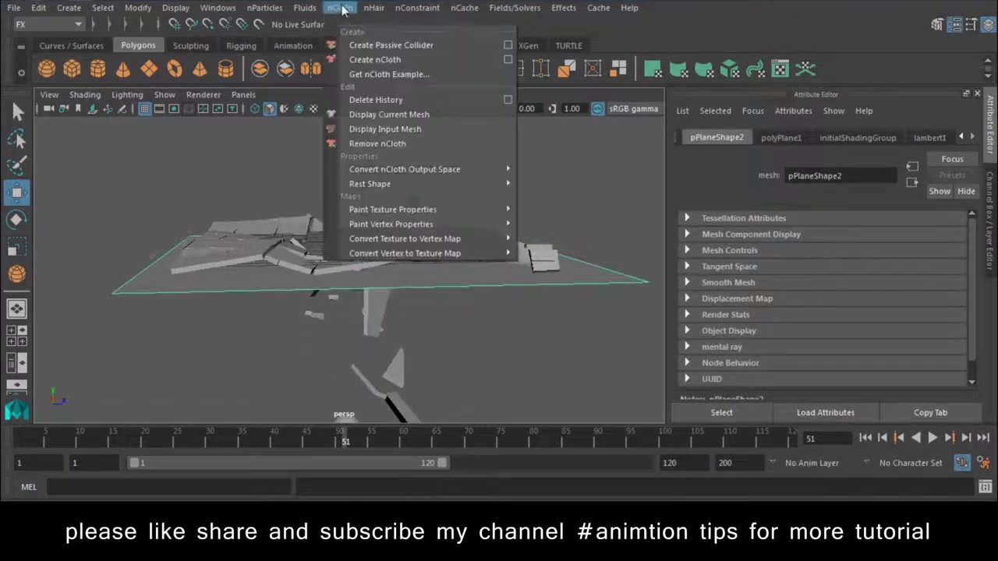
Make the ground plane a passive collider, replay from frame 1 to 40, then select the sphere
{"action": "left_click", "coordinate": [390, 45]}
{"action": "left_click", "coordinate": [867, 438]}
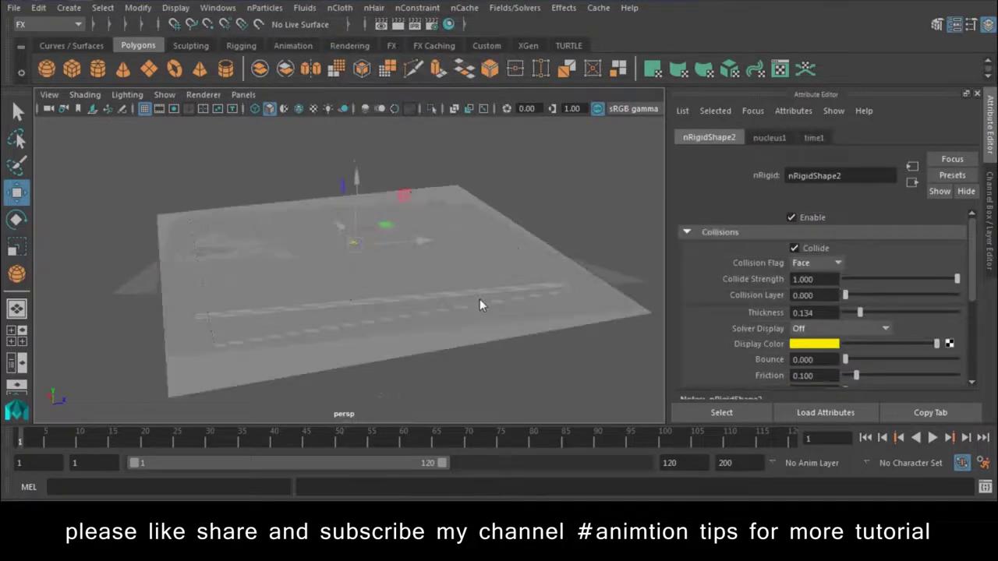
{"action": "left_click", "coordinate": [934, 439]}
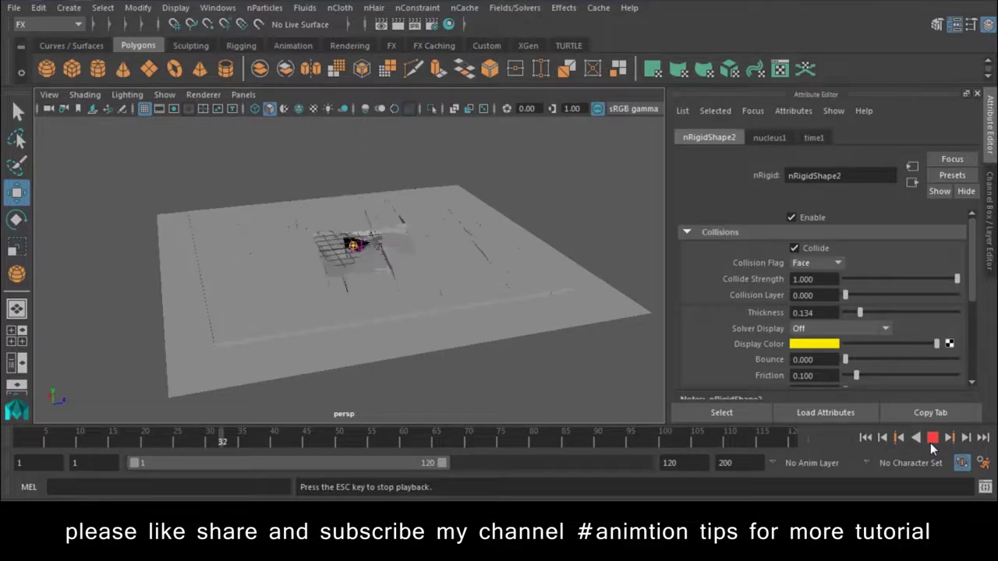
{"action": "left_click", "coordinate": [933, 438]}
{"action": "left_click_drag", "start_coordinate": [389, 367], "coordinate": [374, 281], "text": "alt"}
{"action": "left_click", "coordinate": [346, 375]}
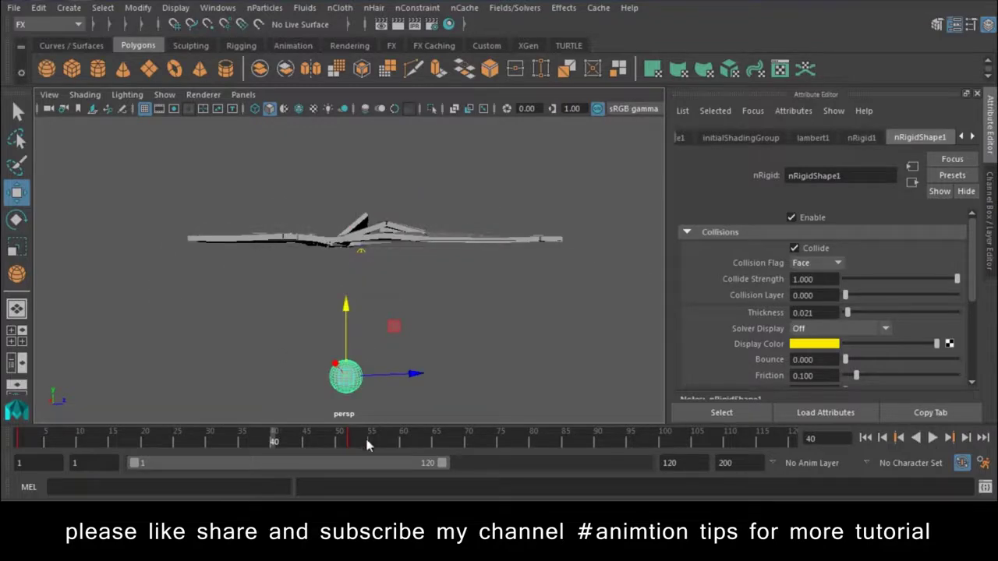
Delete the sphere's keys from frames 46 to 60 on the Time Slider
{"action": "scroll", "coordinate": [349, 420], "scroll_direction": "up", "scroll_amount": 3}
{"action": "scroll", "coordinate": [343, 427], "scroll_direction": "up", "scroll_amount": 3}
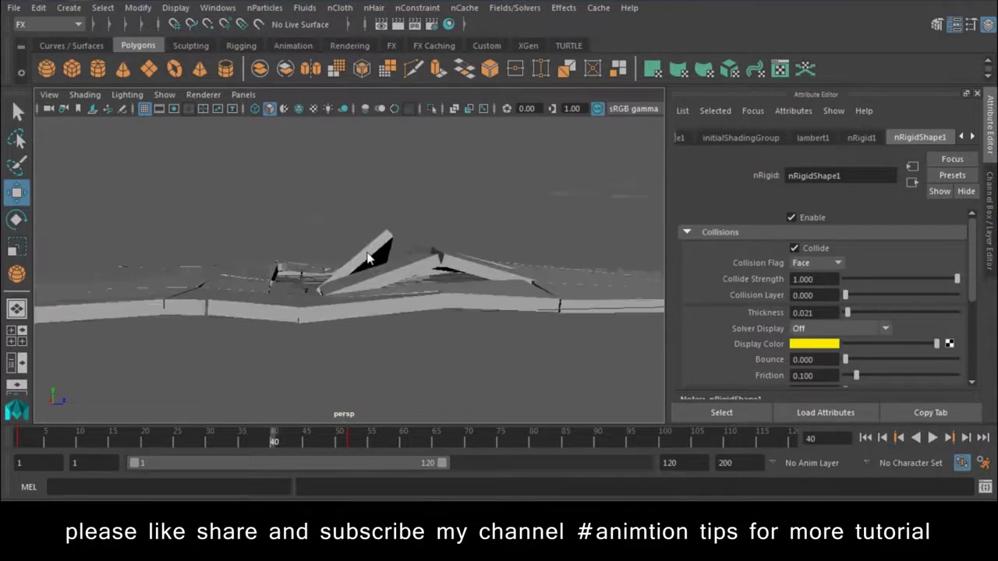
{"action": "scroll", "coordinate": [328, 443], "scroll_direction": "up", "scroll_amount": 3}
{"action": "mouse_move", "coordinate": [121, 442]}
{"action": "left_mouse_down"}
{"action": "mouse_move", "coordinate": [204, 448]}
{"action": "mouse_move", "coordinate": [195, 446]}
{"action": "left_mouse_up"}
{"action": "mouse_move", "coordinate": [258, 390]}
{"action": "left_mouse_down", "text": "alt"}
{"action": "mouse_move", "coordinate": [399, 376]}
{"action": "mouse_move", "coordinate": [334, 212]}
{"action": "mouse_move", "coordinate": [366, 408]}
{"action": "left_mouse_up", "text": "alt"}
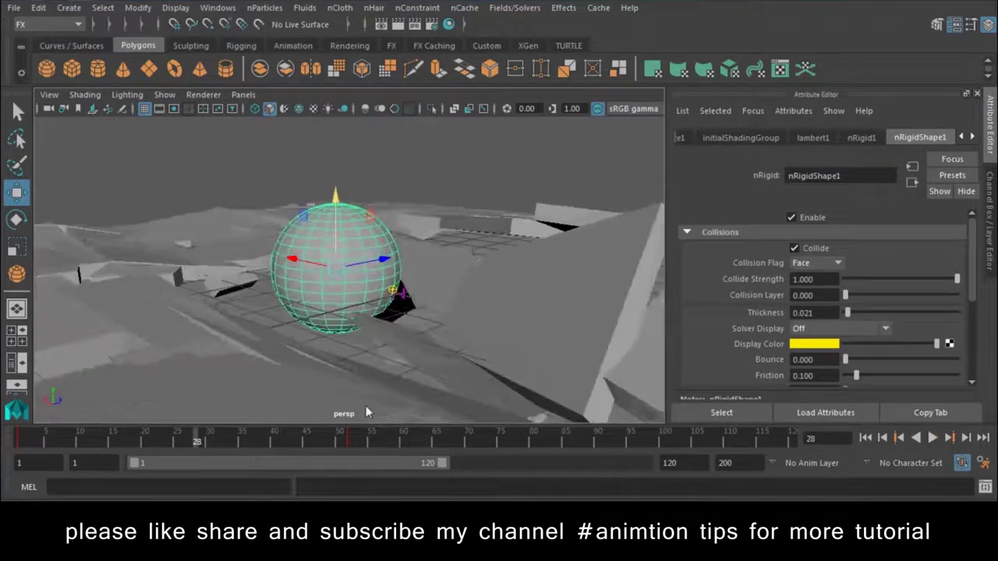
{"action": "left_click", "coordinate": [423, 442]}
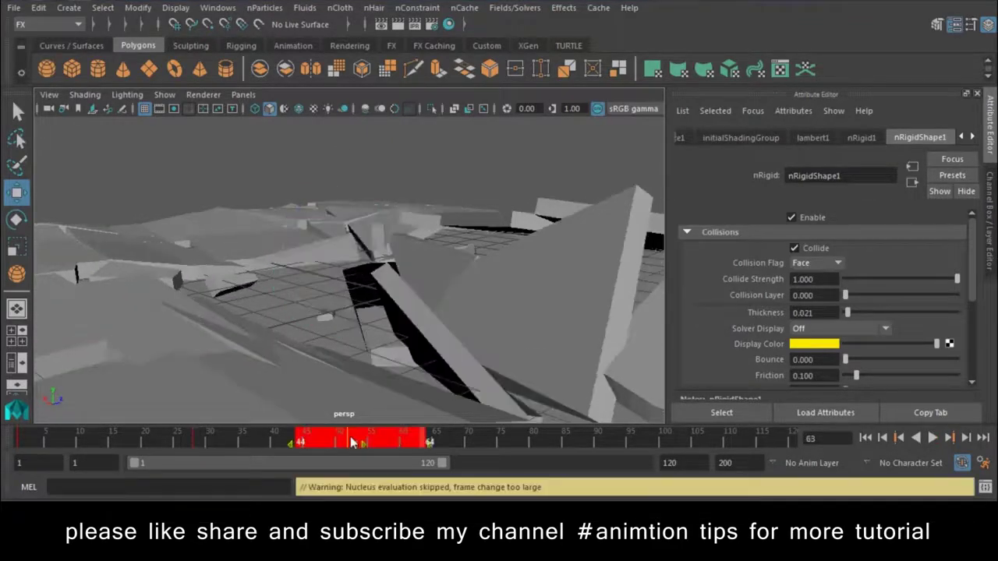
{"action": "left_click_drag", "start_coordinate": [313, 441], "coordinate": [403, 442], "text": "shift"}
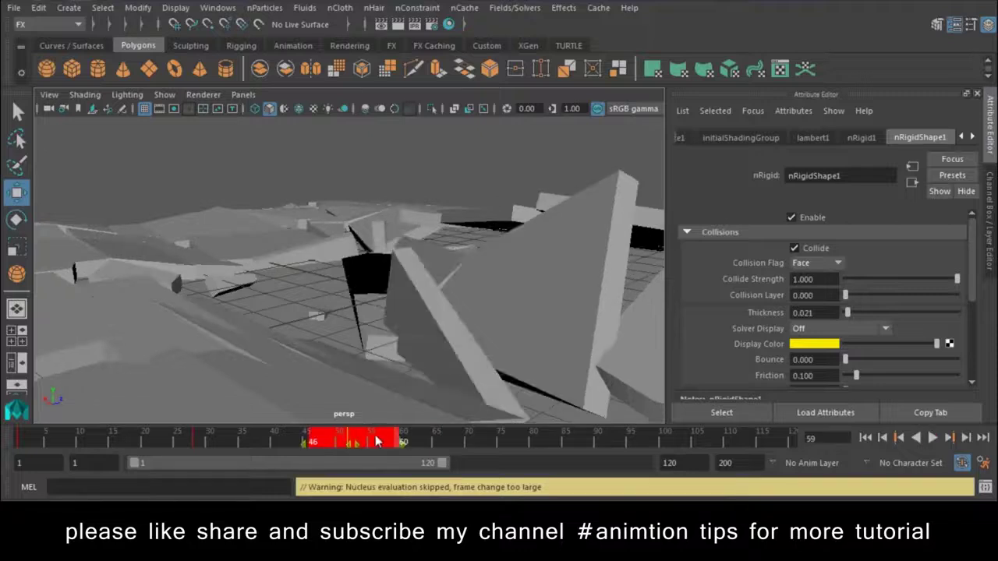
{"action": "right_click", "coordinate": [403, 441]}
{"action": "left_click", "coordinate": [400, 268]}
Replay the simulation, stopping at frame 31 with the sphere striking the cloth's centre
{"action": "scroll", "coordinate": [288, 262], "scroll_direction": "down", "scroll_amount": 5}
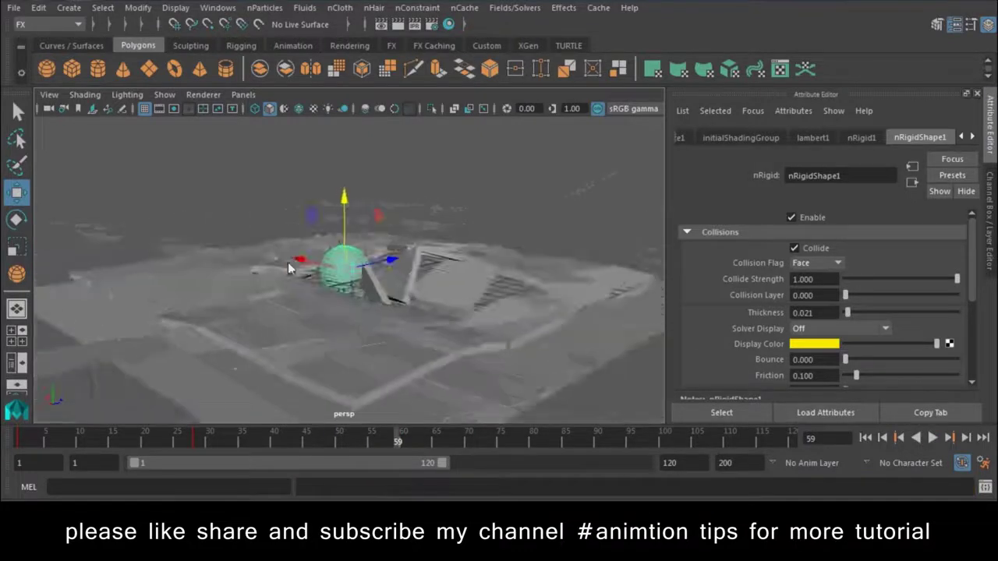
{"action": "scroll", "coordinate": [574, 345], "scroll_direction": "down", "scroll_amount": 2}
{"action": "left_click", "coordinate": [929, 442]}
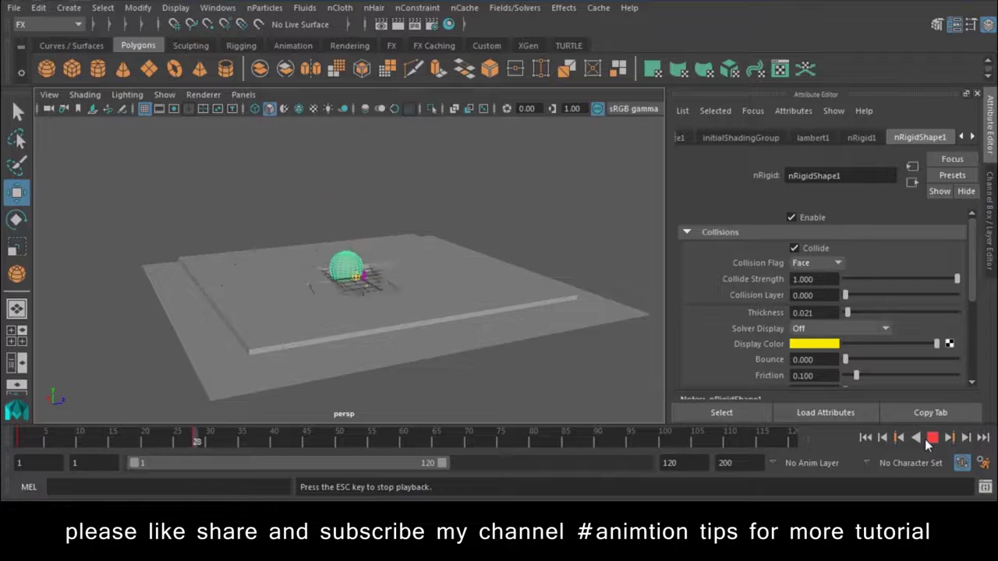
{"action": "left_click", "coordinate": [931, 439]}
{"action": "left_click_drag", "start_coordinate": [634, 334], "coordinate": [545, 336], "text": "alt"}
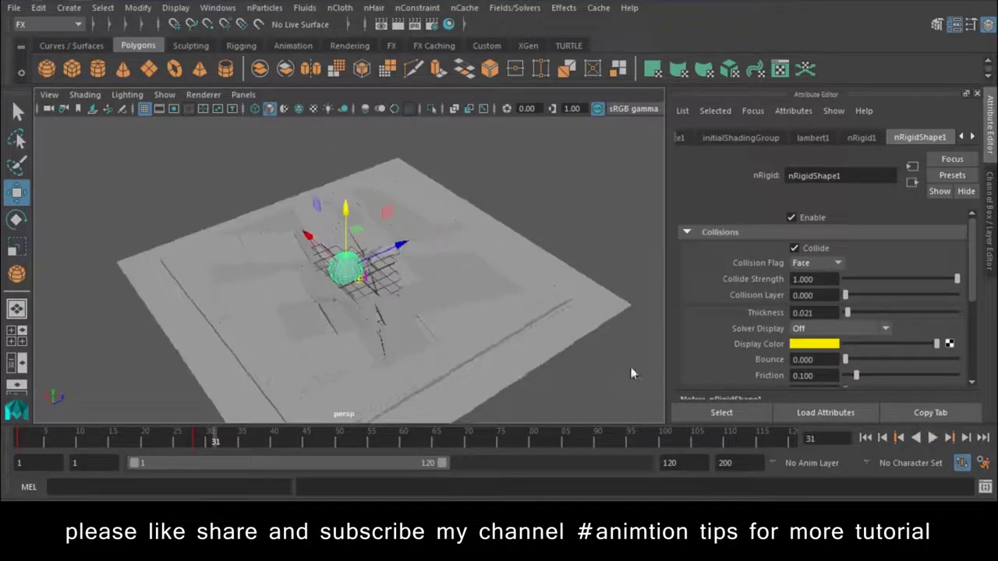
{"action": "mouse_move", "coordinate": [436, 312]}
{"action": "left_mouse_down", "text": "alt"}
{"action": "mouse_move", "coordinate": [492, 341]}
{"action": "mouse_move", "coordinate": [512, 387]}
{"action": "mouse_move", "coordinate": [640, 407]}
{"action": "left_mouse_up", "text": "alt"}
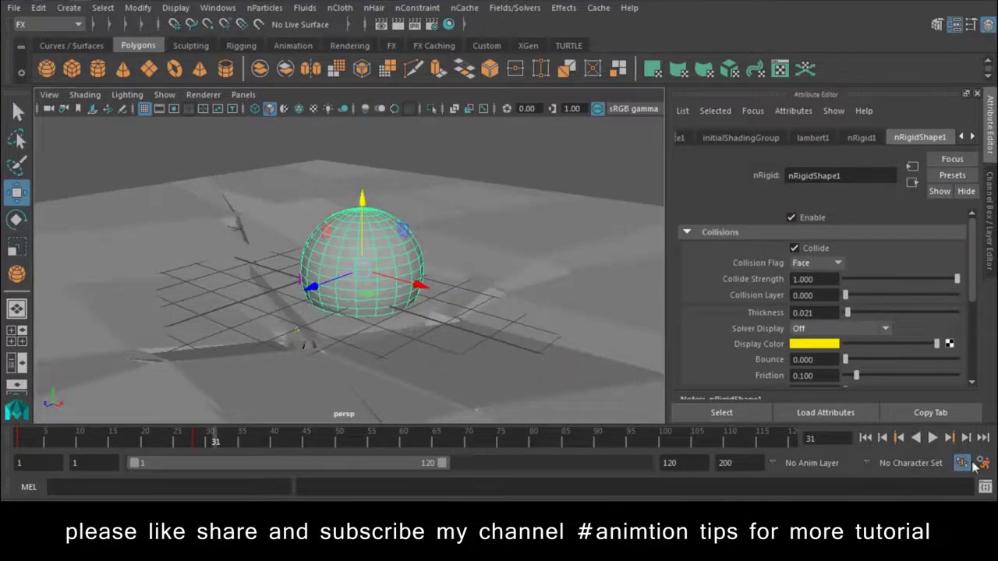
{"action": "left_click", "coordinate": [871, 511]}
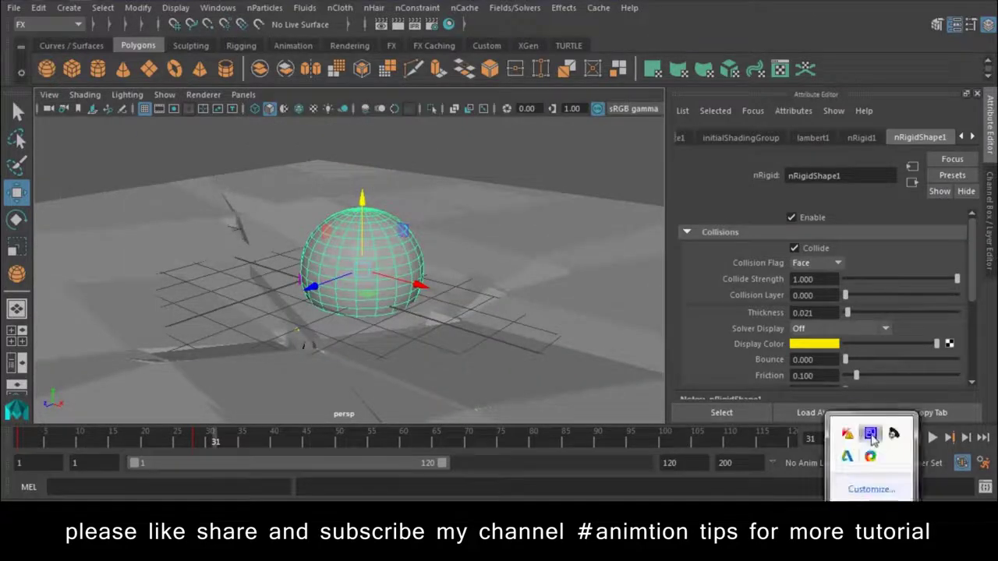
Stop the CamStudio screen recording from the system tray
{"action": "left_click", "coordinate": [871, 435]}
{"action": "left_click", "coordinate": [203, 179]}
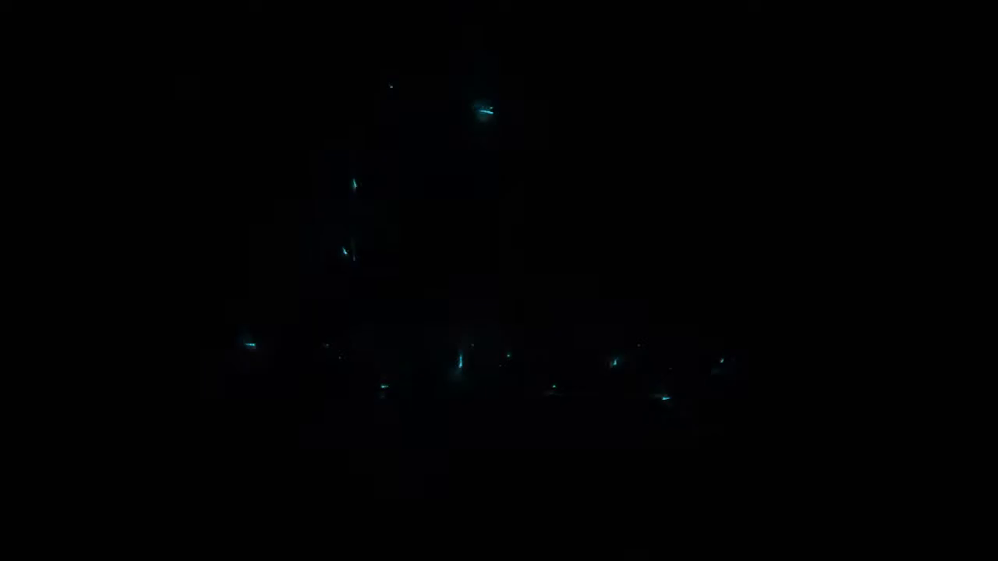